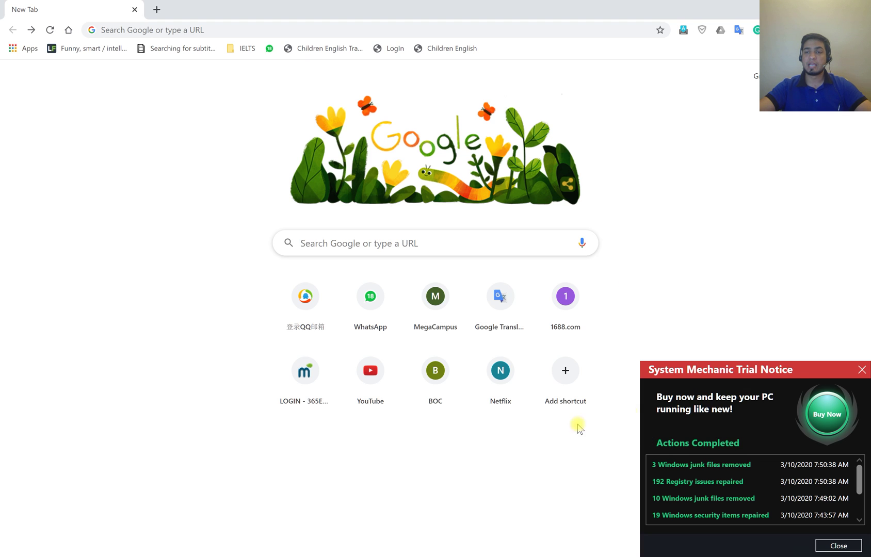
left_click(861, 369)
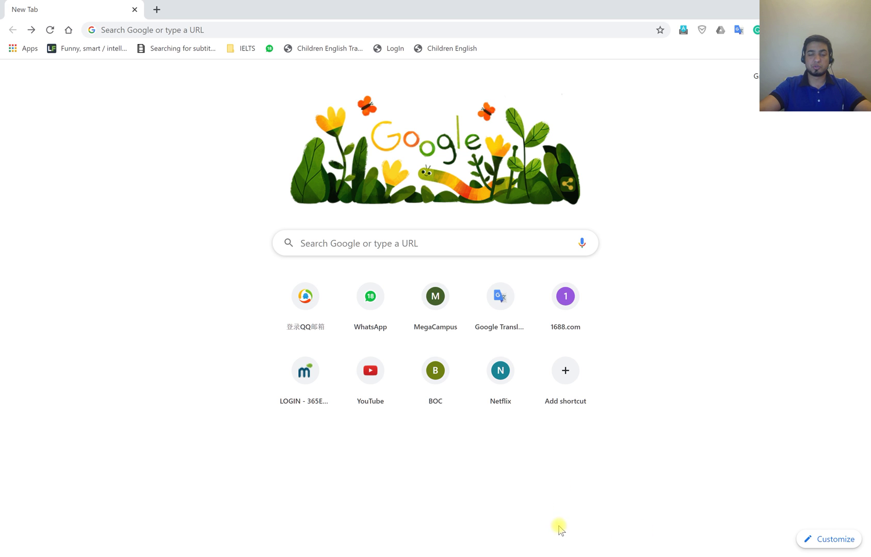
left_click(571, 553)
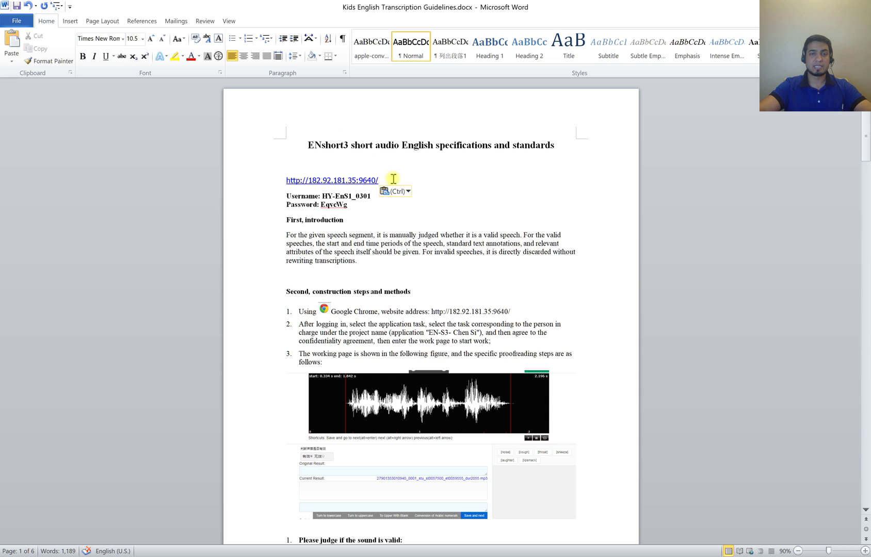
left_click(269, 179)
key("ctrl+c")
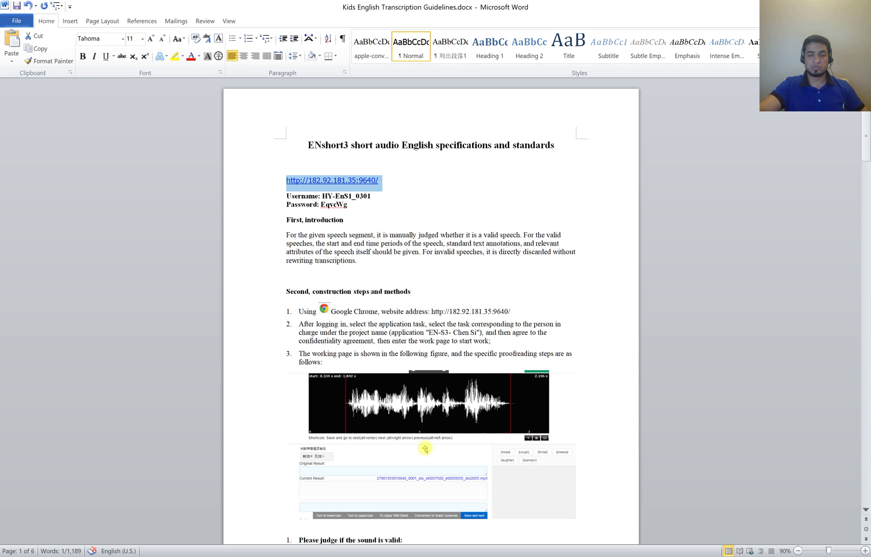
left_click(311, 556)
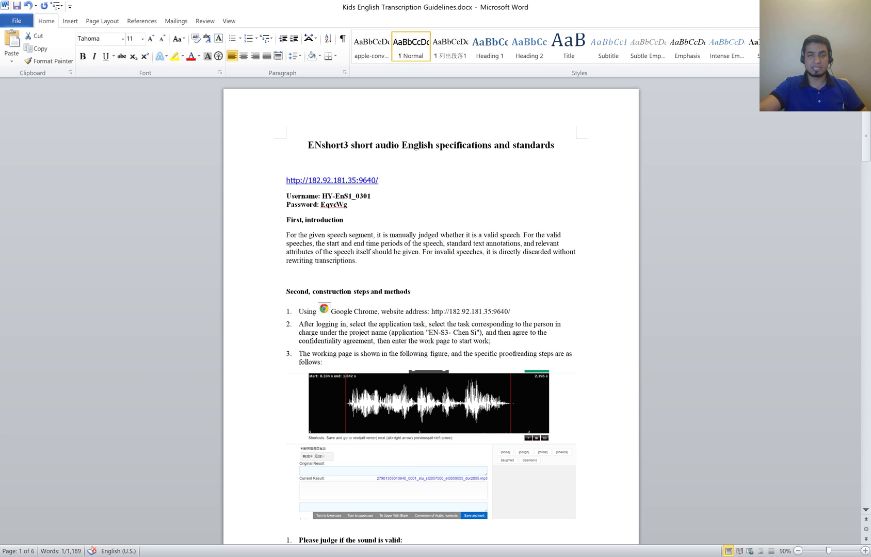
left_click(162, 31)
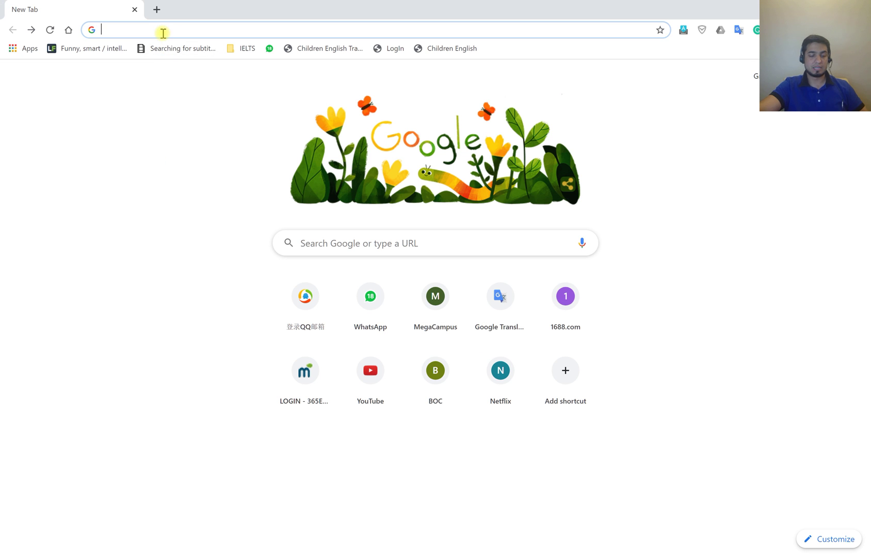
key("ctrl+v")
key("Return")
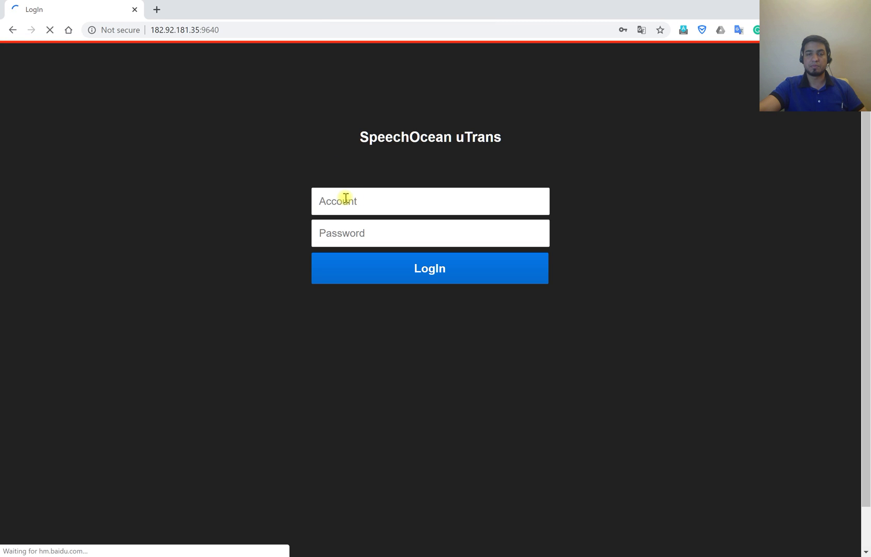
- Copy the username from the Word guidelines document into the Account field of the uTrans login form in Chrome
left_click(345, 199)
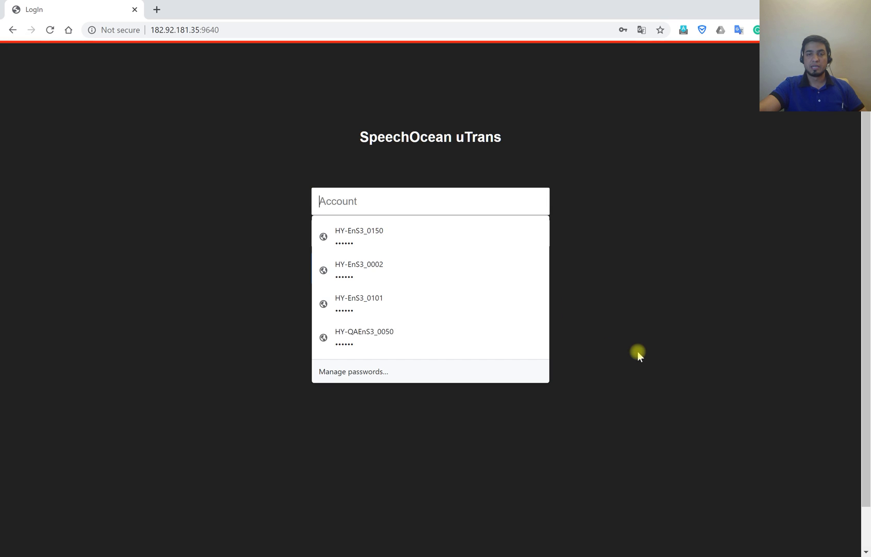
key("Escape")
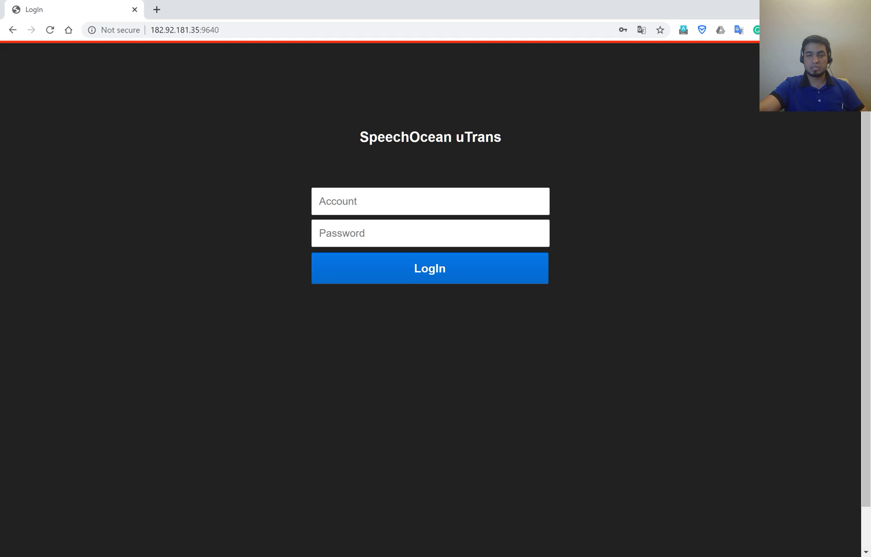
key("alt+Tab")
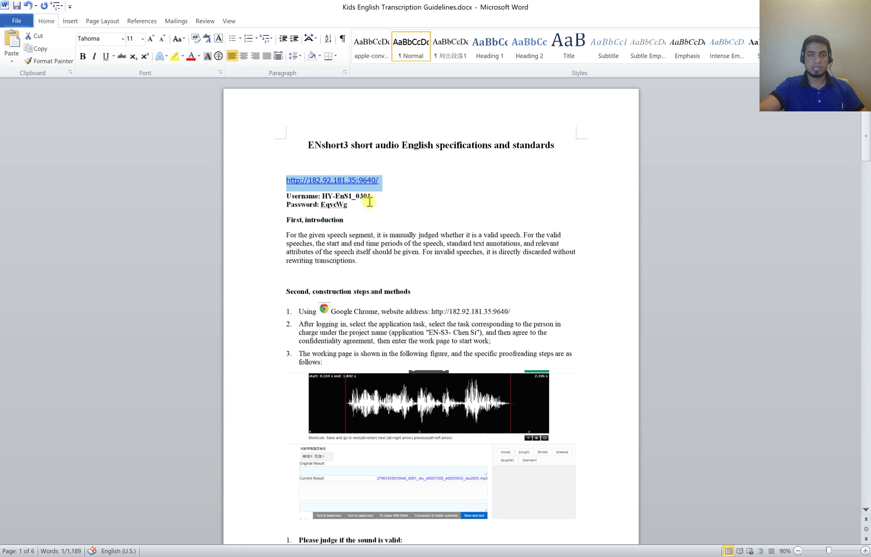
left_click_drag(370, 197, 325, 196)
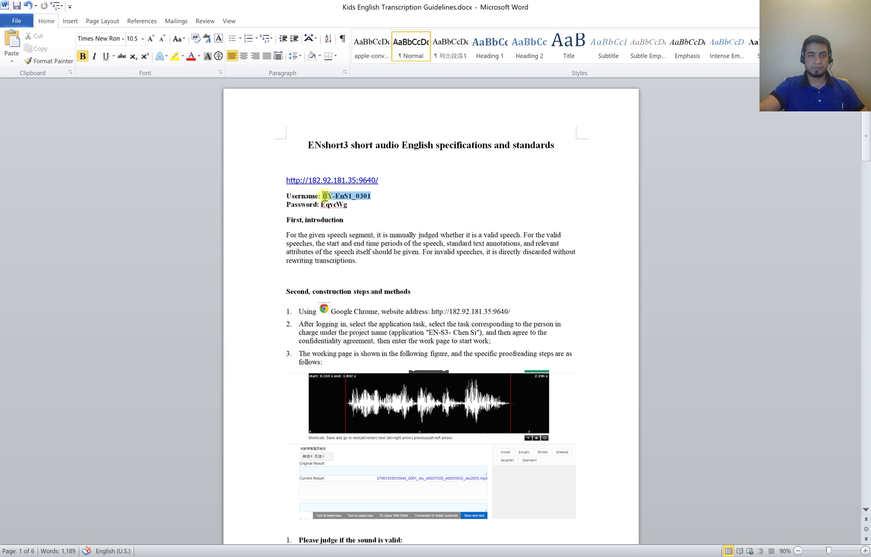
key("ctrl+c")
left_click(303, 556)
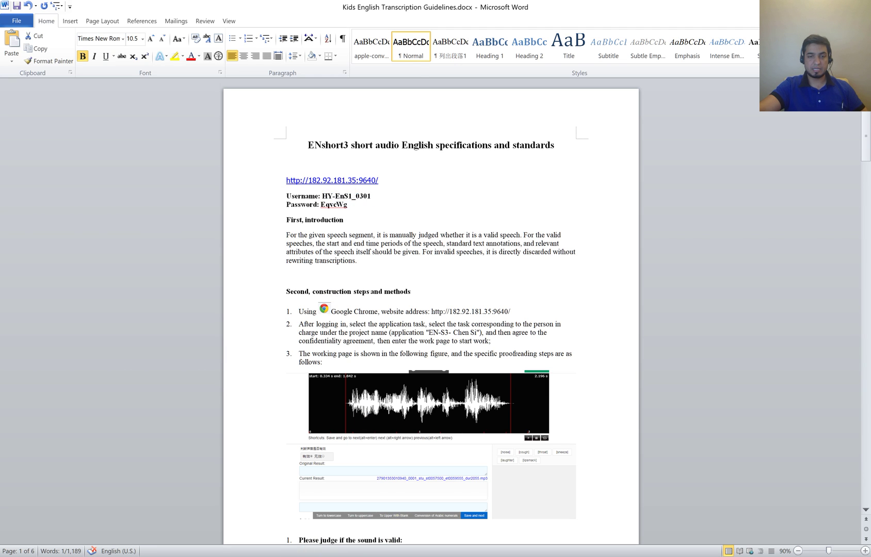
left_click(350, 196)
key("ctrl+v")
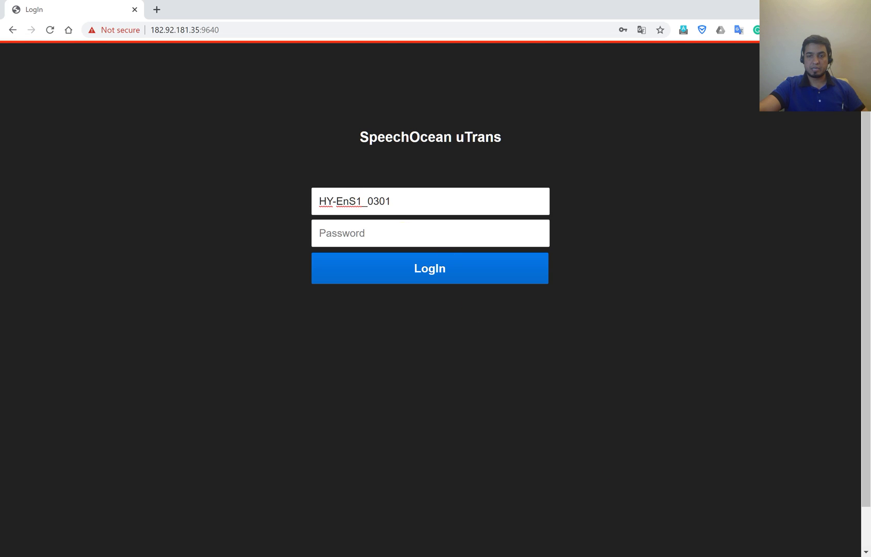
- Copy the account password from the Word guidelines into the login form's Password field in Chrome and try to log in
left_click(572, 556)
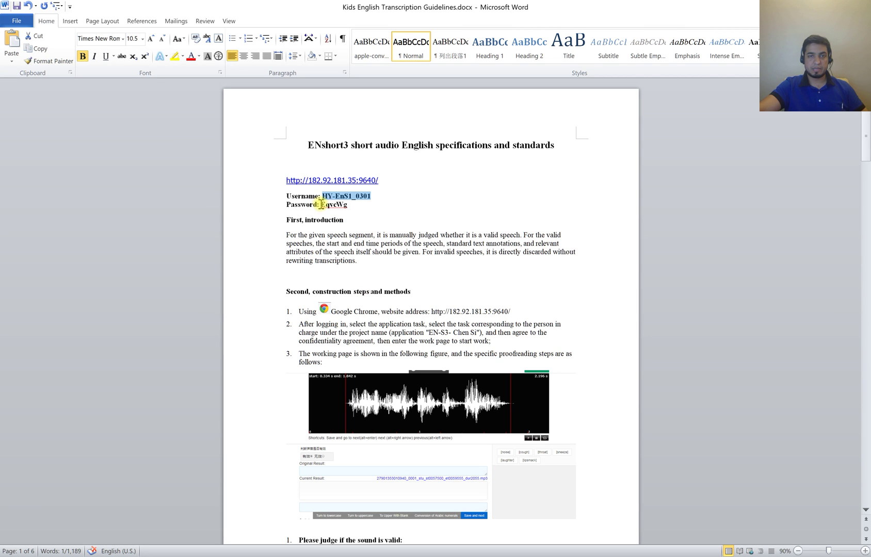
left_click_drag(320, 205, 348, 208)
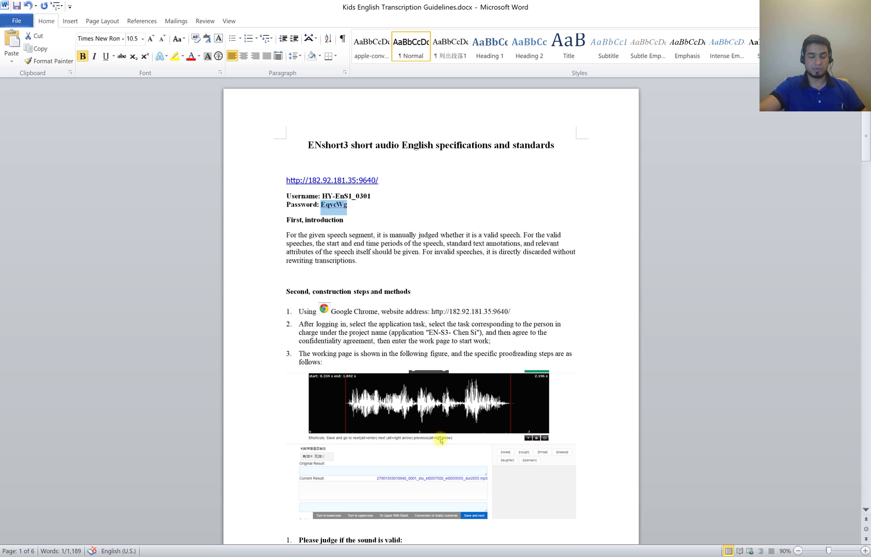
key("alt+Tab")
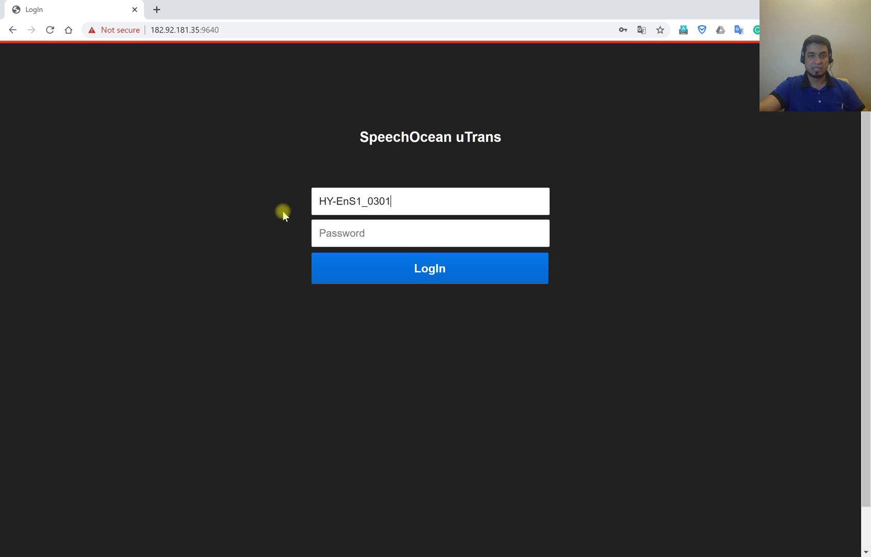
left_click(346, 227)
key("ctrl+v")
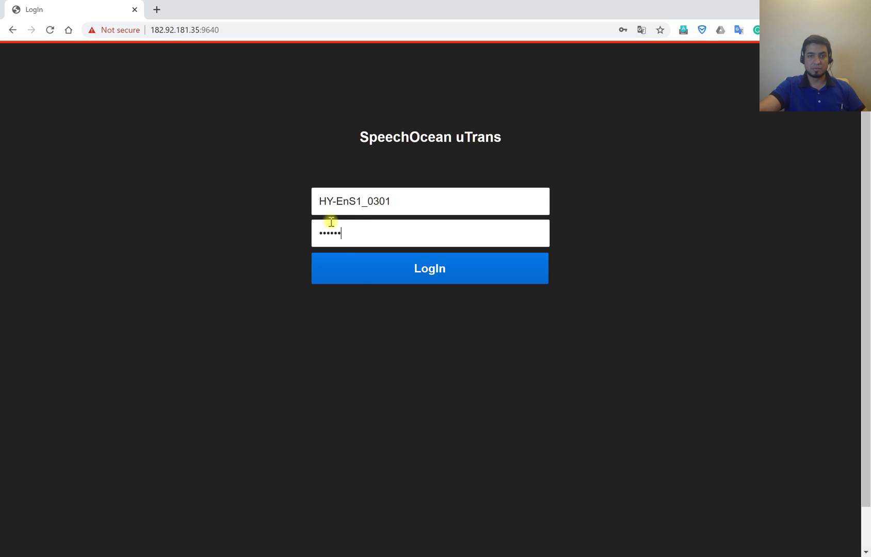
left_click(369, 272)
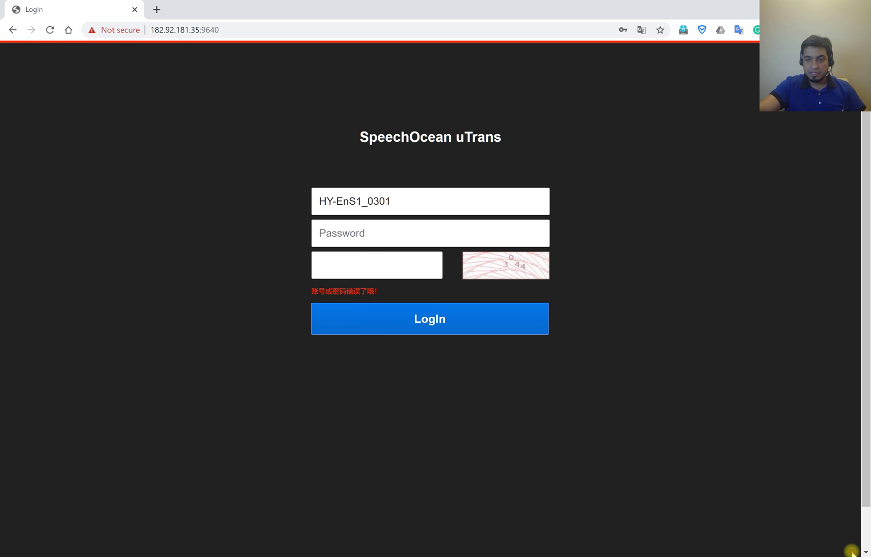
- Reload the login page, fill the Account and Password fields from the first saved login, and log in
key("F5")
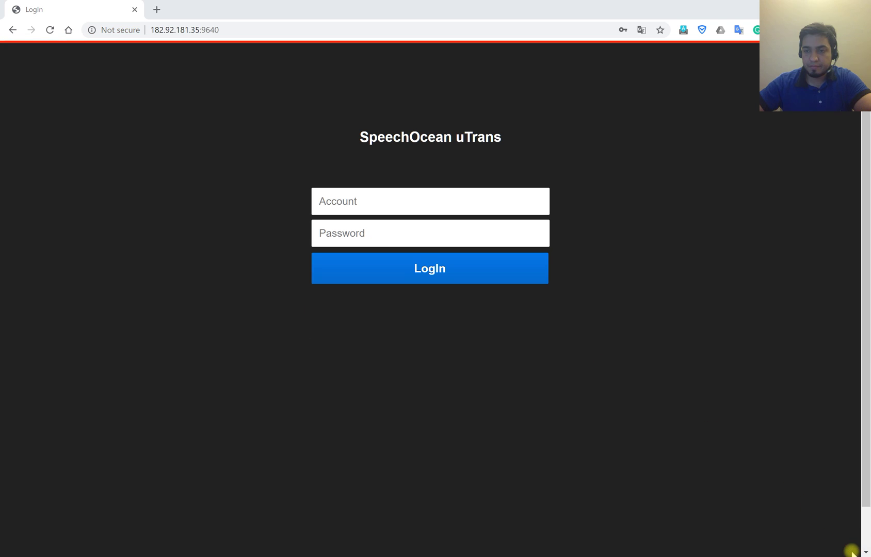
left_click(376, 204)
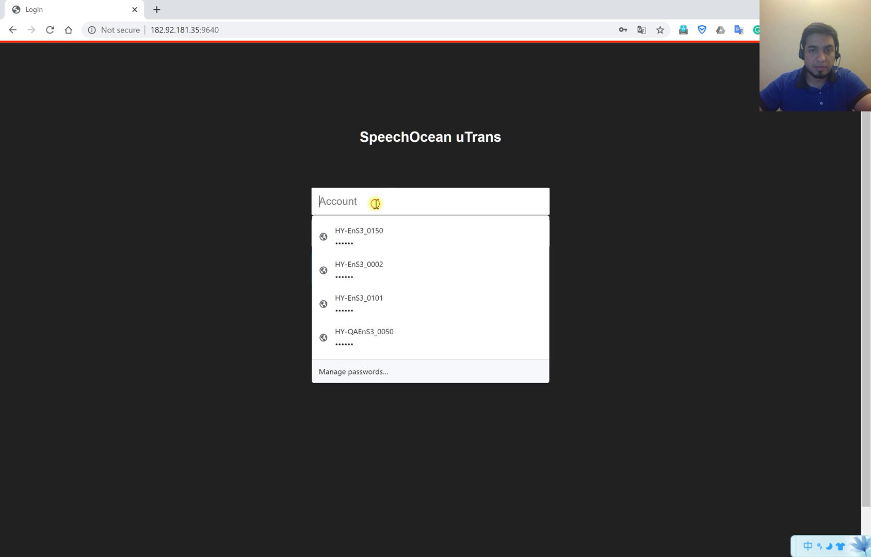
left_click(371, 240)
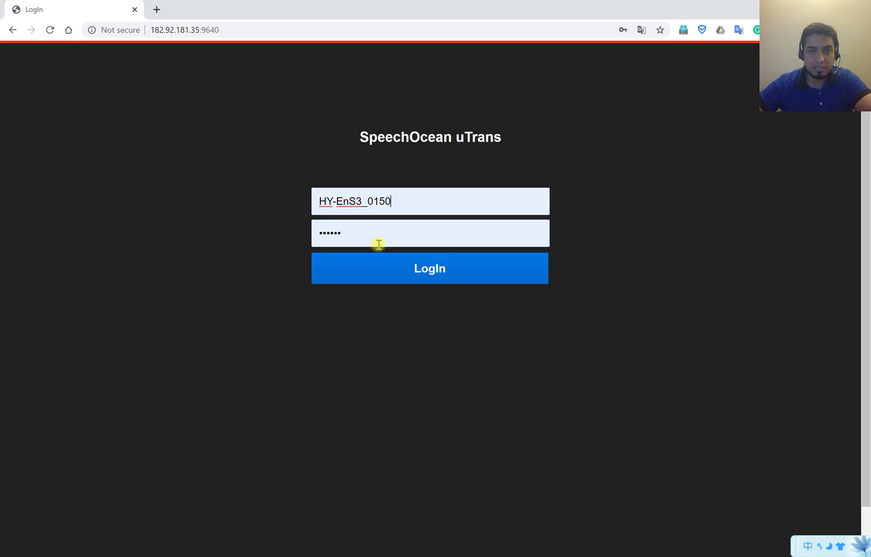
left_click(389, 280)
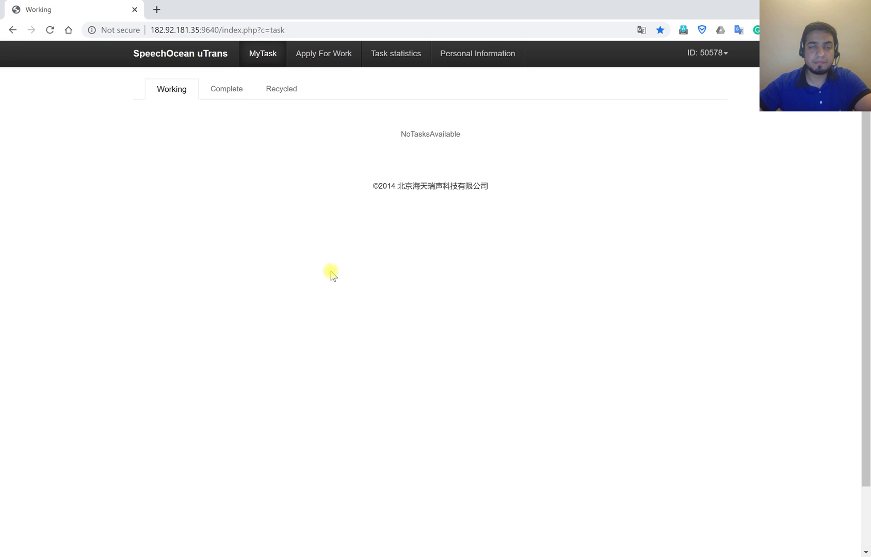
- Open the personal information form and review its required fields, including the country and contact information
left_click(489, 58)
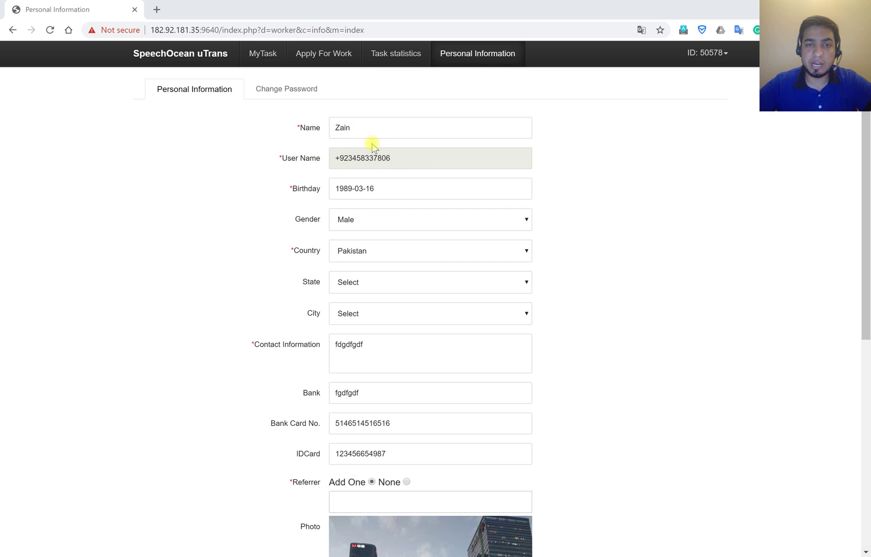
left_click(524, 252)
left_click(592, 249)
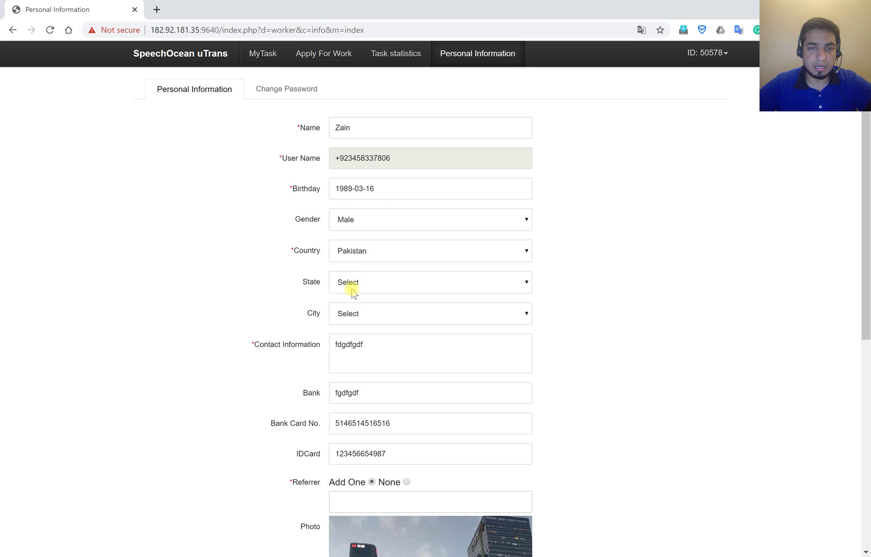
scroll(352, 348, "down", 3)
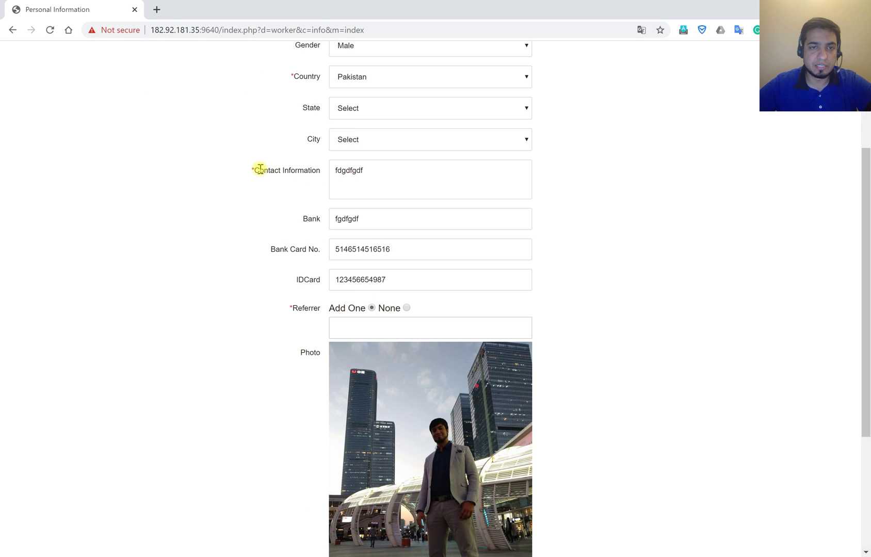
left_click_drag(255, 170, 248, 170)
left_click(357, 171)
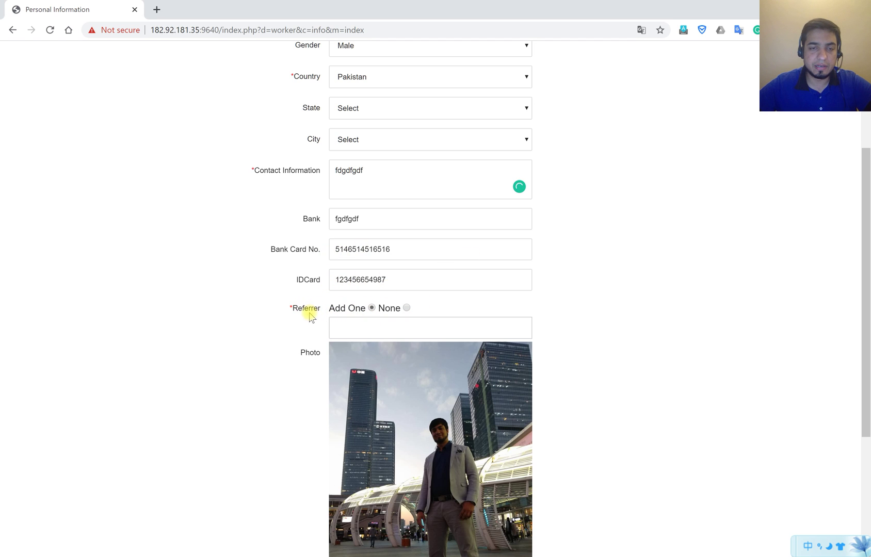
- Add the referrer by entering the surname and choosing the first suggested person, and save the personal information
left_click(370, 333)
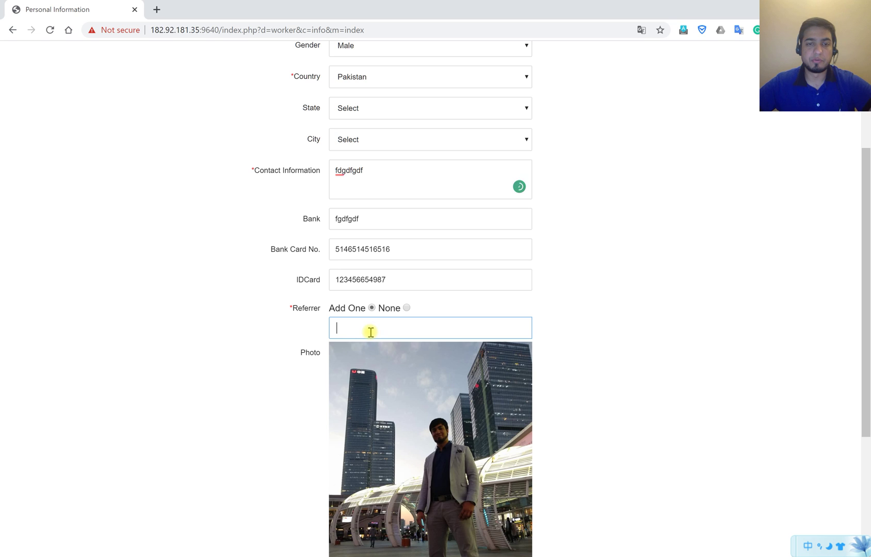
type("n")
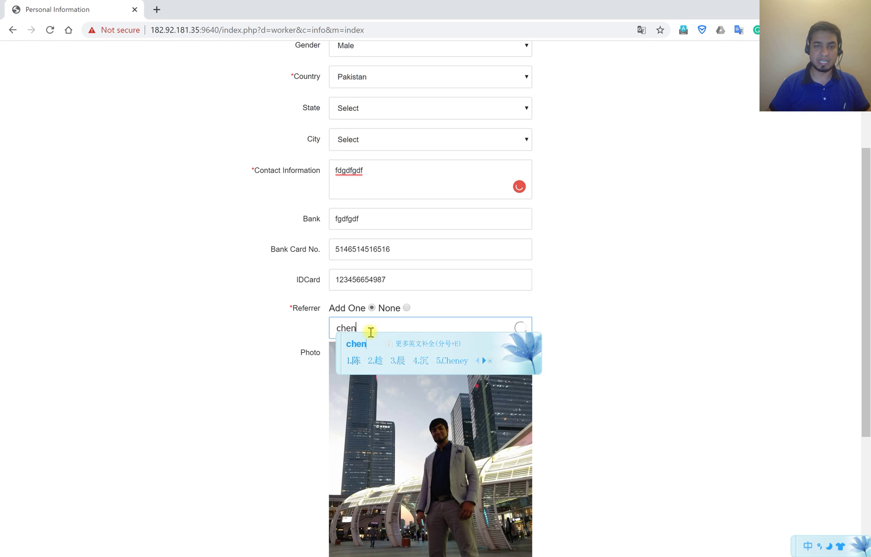
key("space")
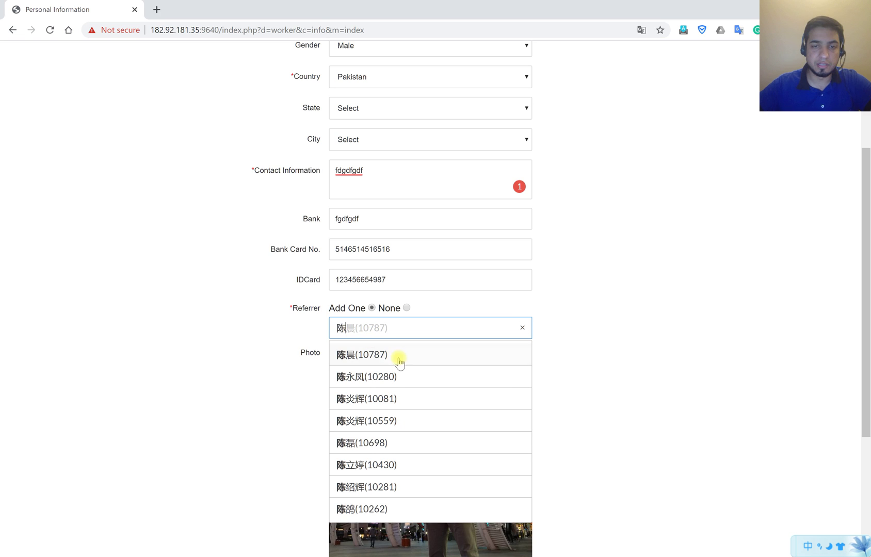
left_click(359, 356)
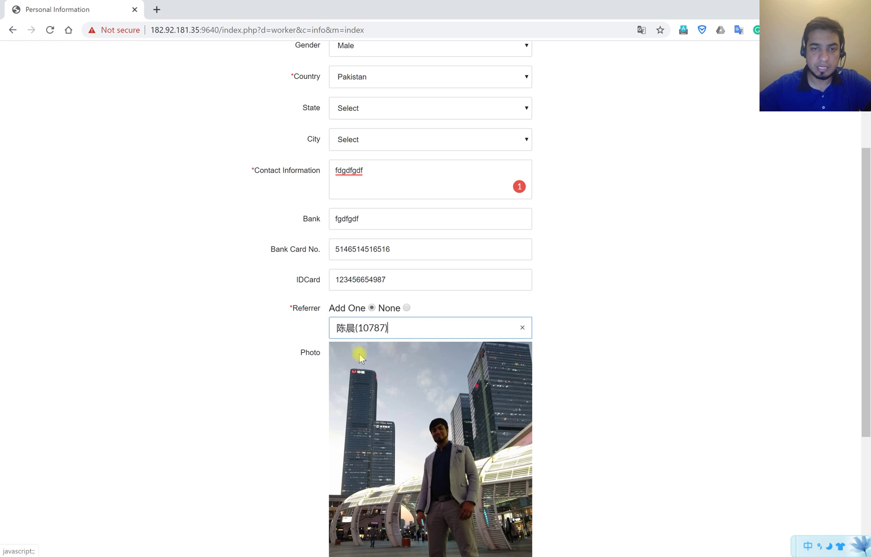
scroll(596, 354, "down", 4)
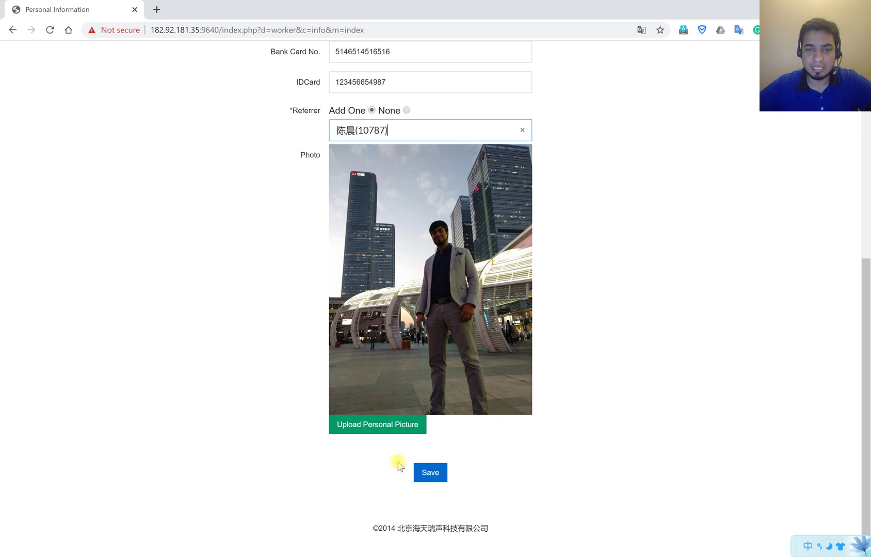
left_click(433, 476)
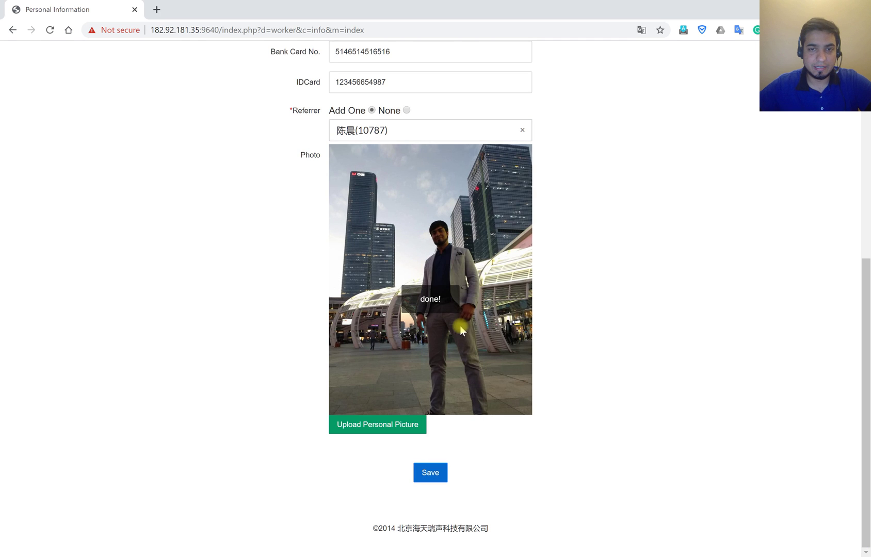
- Apply for the transcription task of Project 73, Segment 291, sign the agreement and start the work
scroll(466, 314, "up", 7)
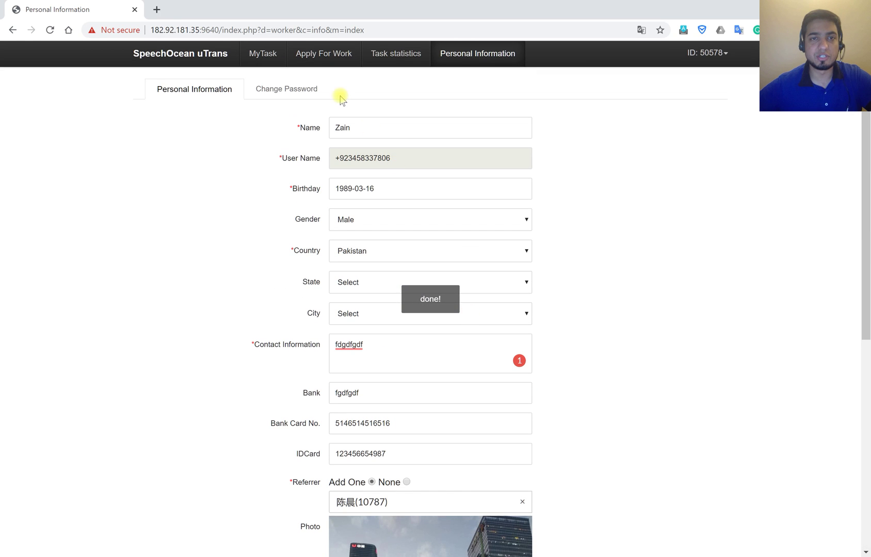
left_click(267, 62)
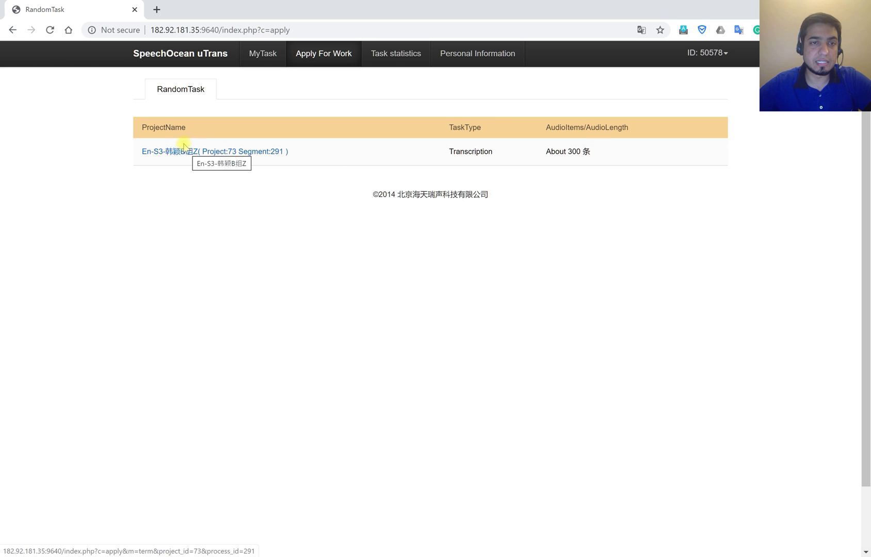
left_click(236, 152)
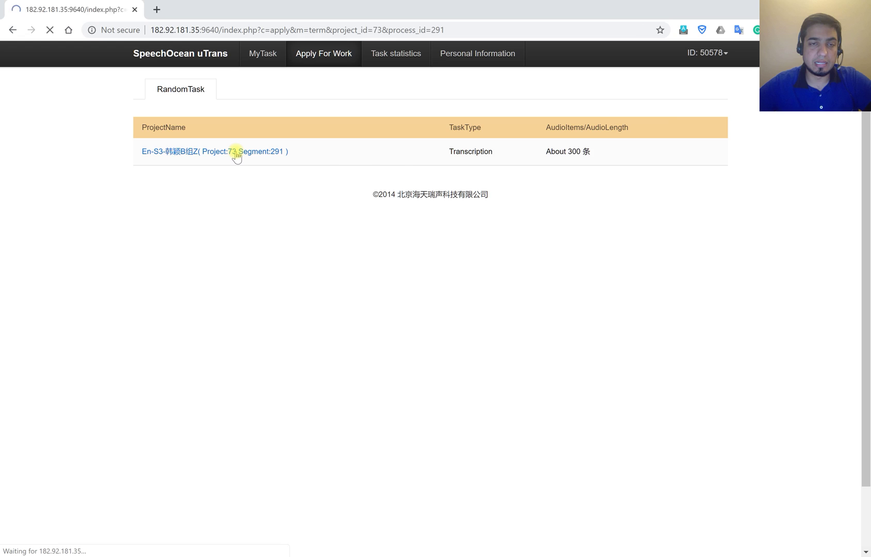
scroll(227, 212, "down", 10)
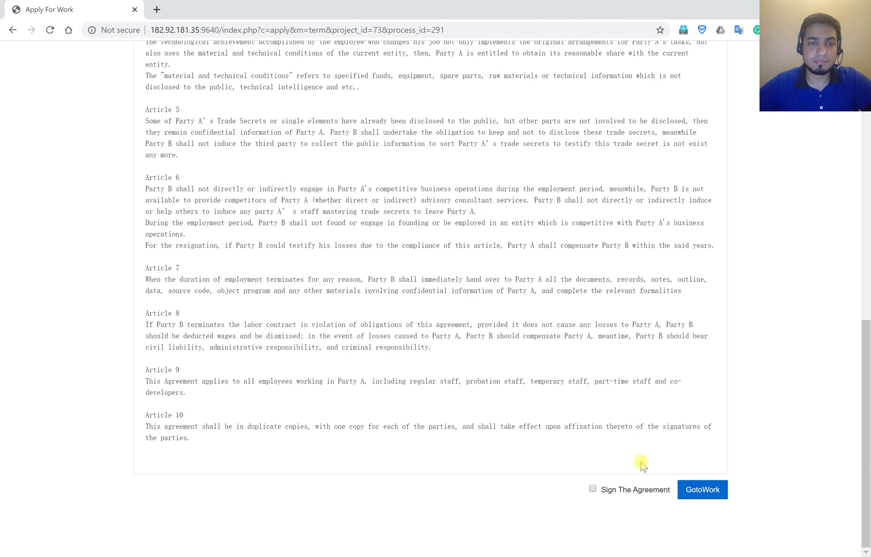
left_click(594, 493)
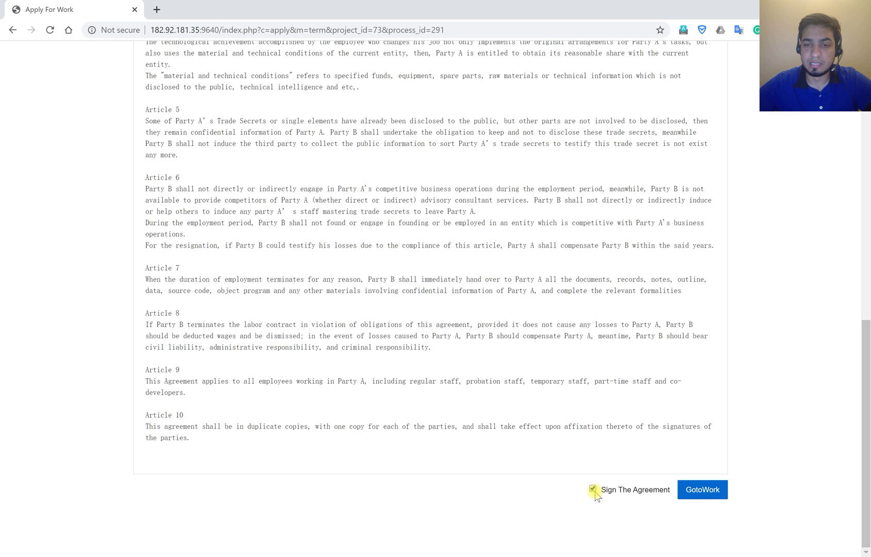
left_click(712, 494)
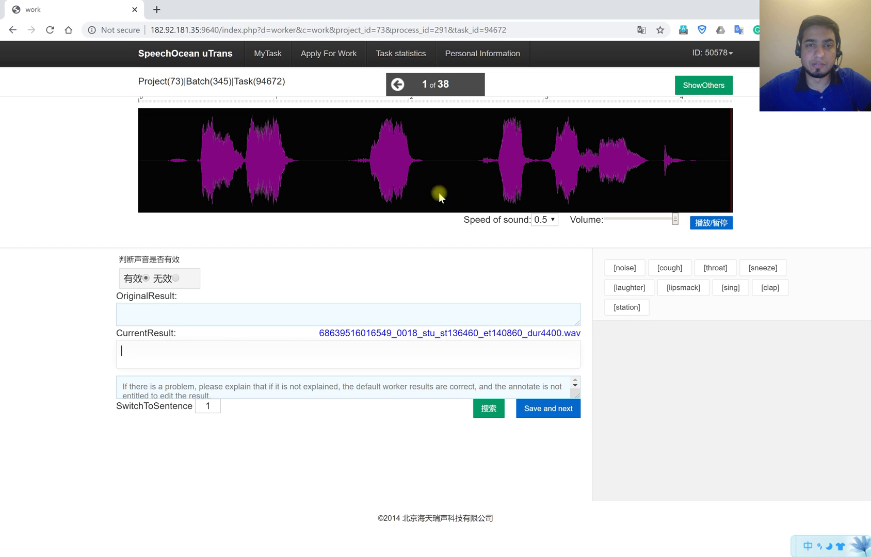
- Look at the additional filter buttons, hide them again, and listen to the first recording from several positions in the waveform
left_click(708, 85)
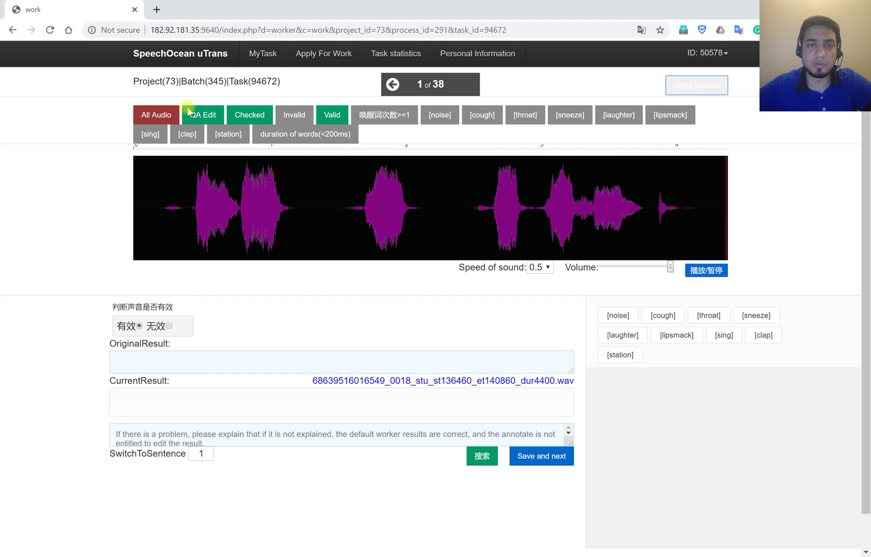
left_click(703, 86)
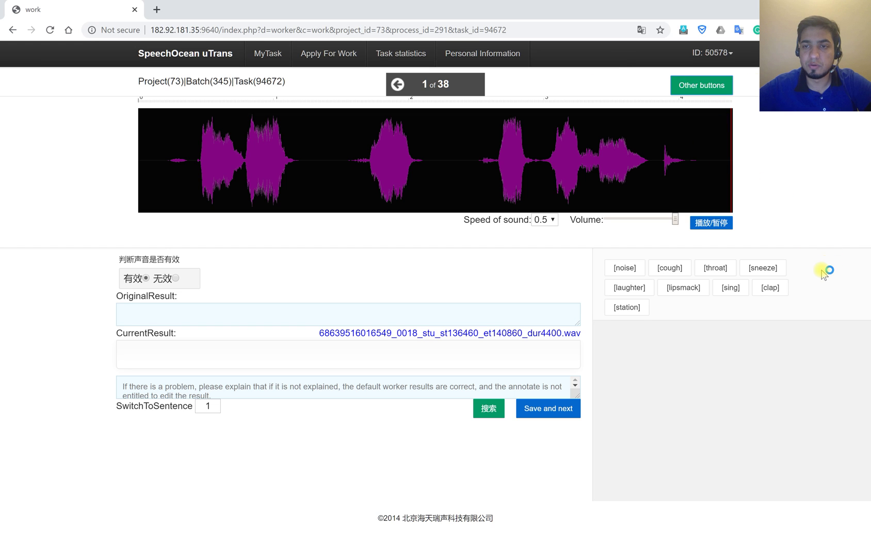
left_click(709, 227)
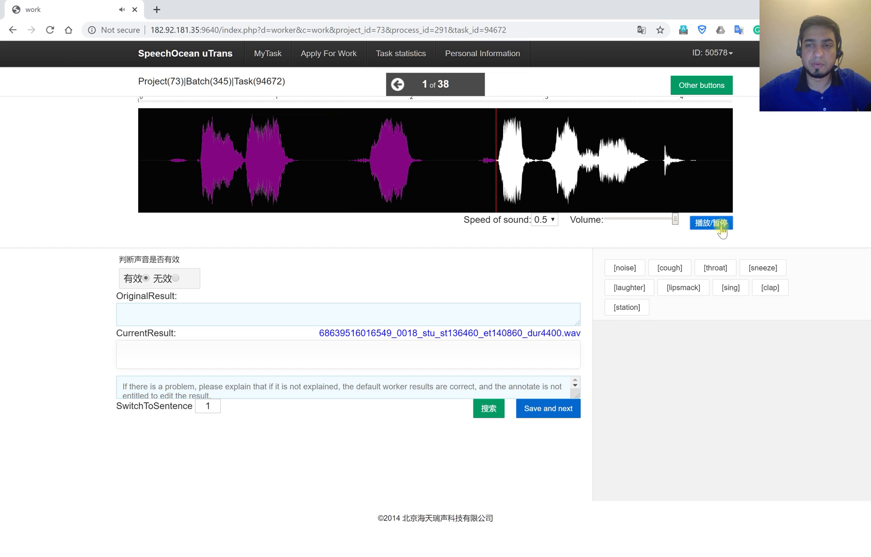
left_click(178, 155)
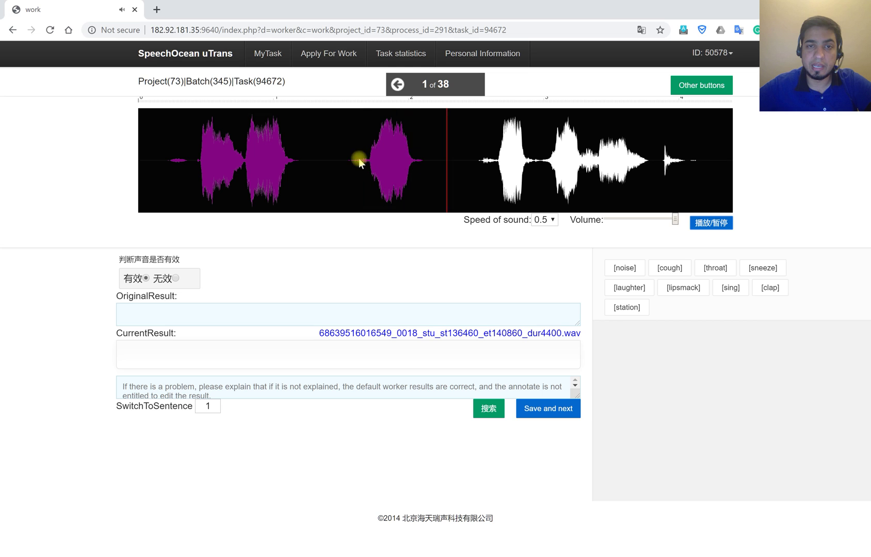
left_click(198, 143)
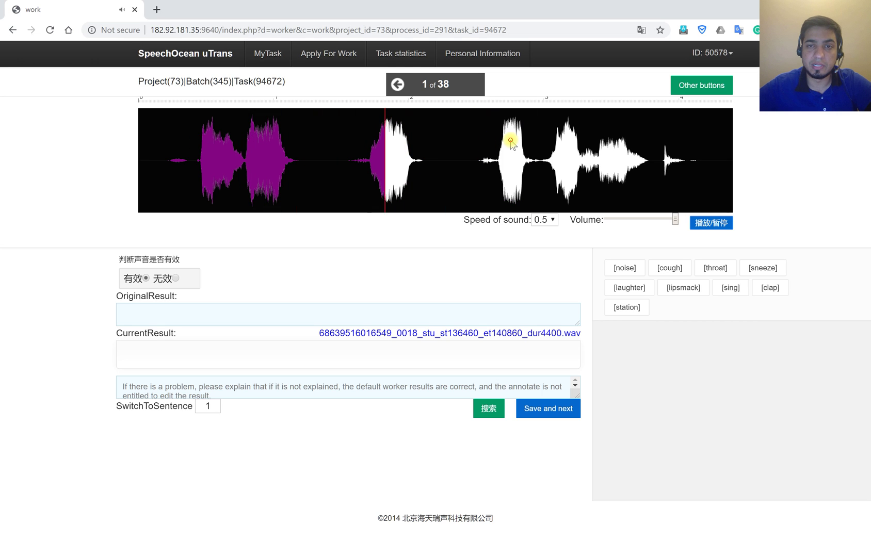
left_click(700, 226)
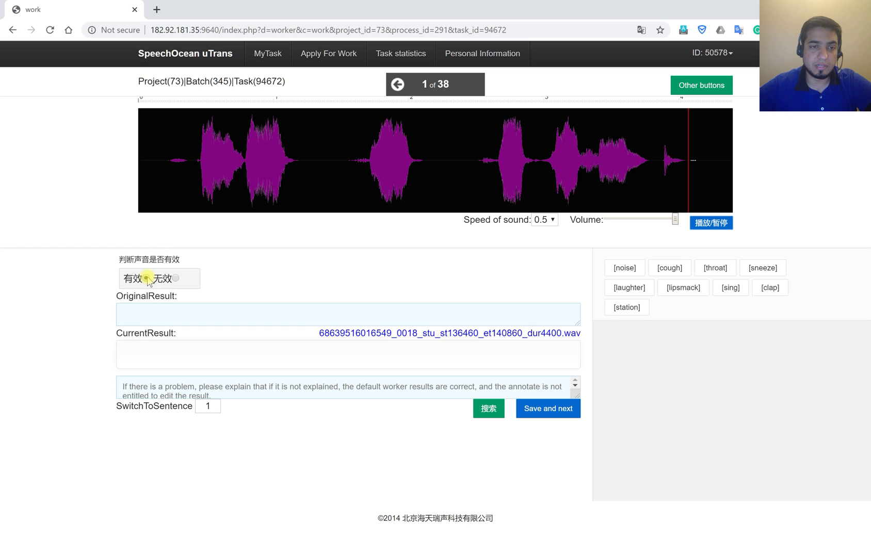
- Try out the CurrentResult field with the placeholder text "dkfnslkdnf lksndsklf nkls"
left_click(167, 354)
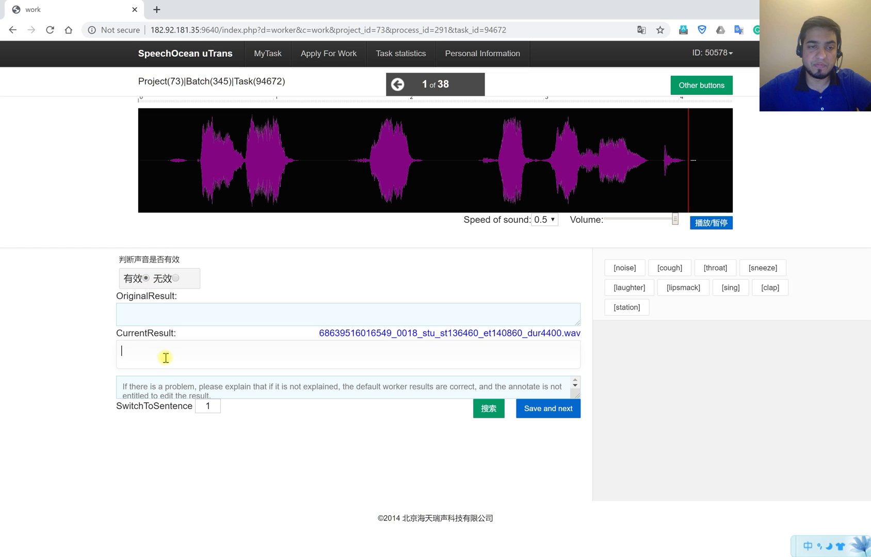
type("sdfmlsmflsd")
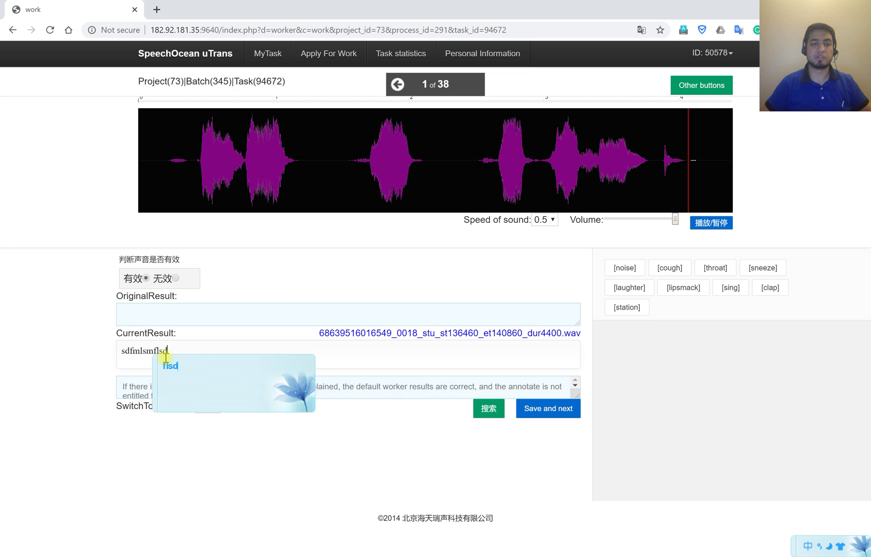
key("ctrl+shift+b")
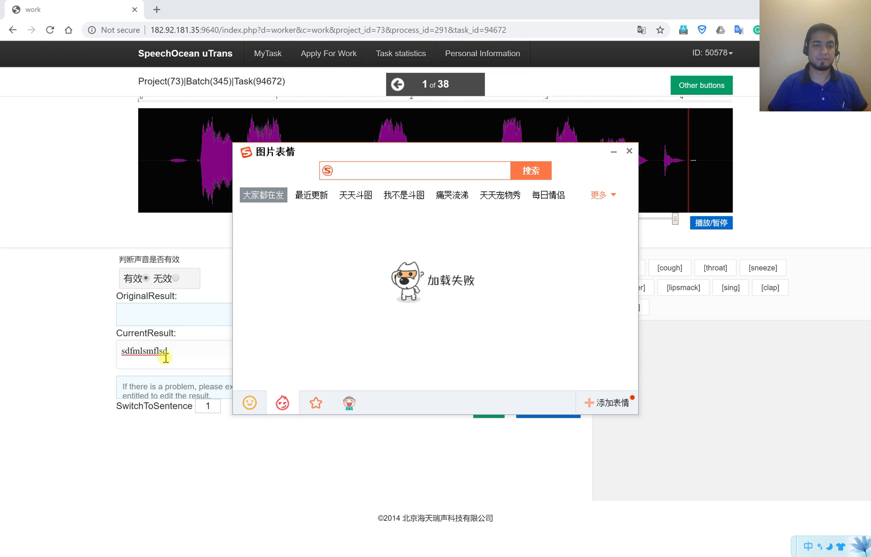
left_click(629, 150)
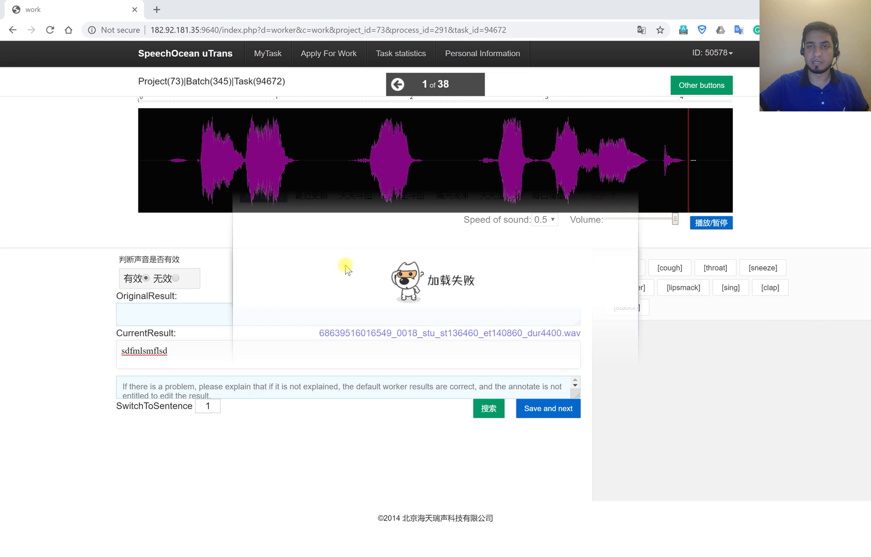
key("ctrl+a")
key("BackSpace")
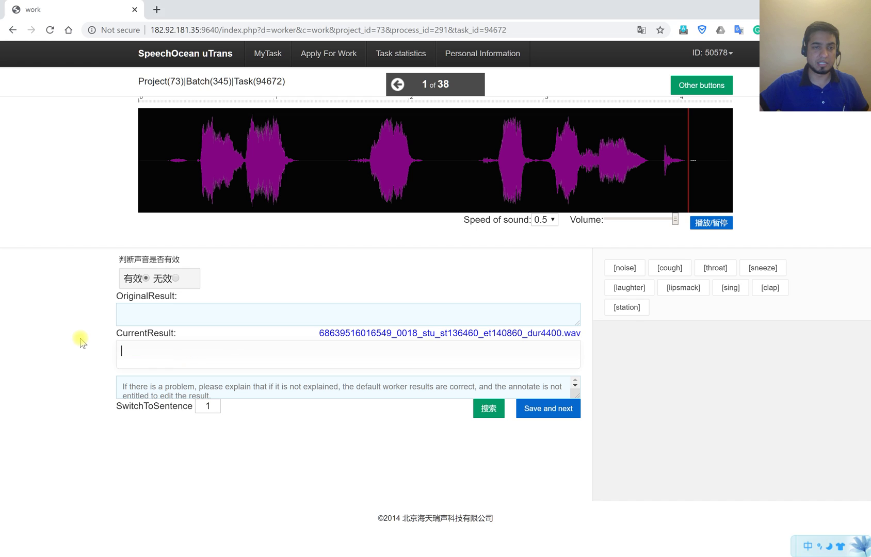
type("dkfnslkdnf lk")
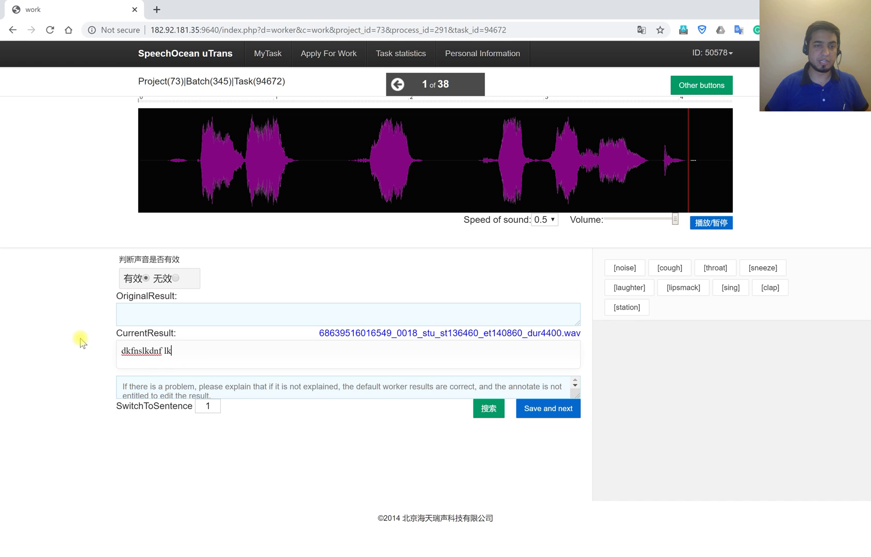
type("sndsklf nkls")
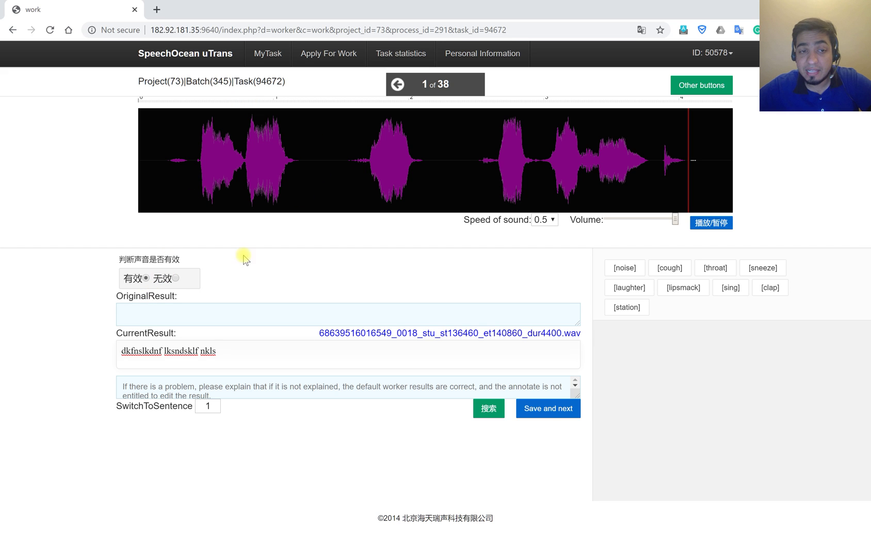
- Switch the audio validity to 无效 (invalid) and examine the list of reasons offered for invalid audio
left_click(174, 278)
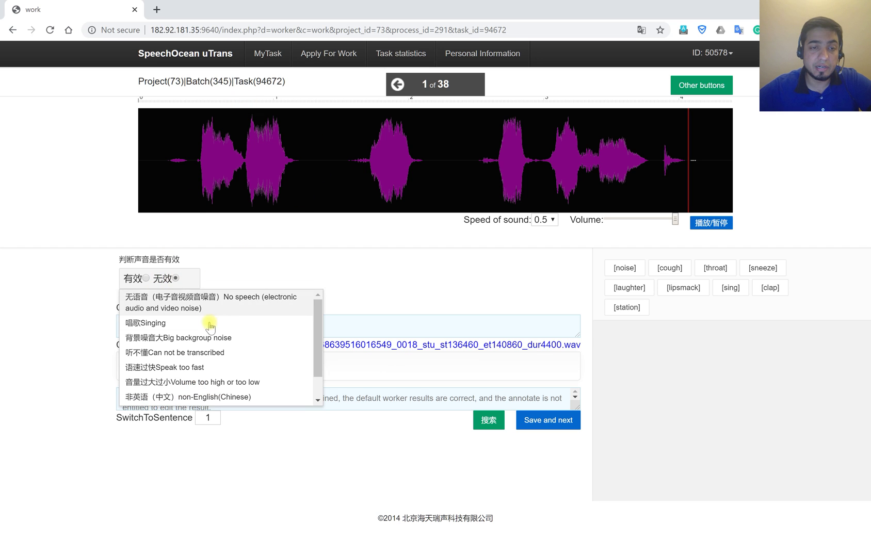
left_click_drag(316, 313, 323, 293)
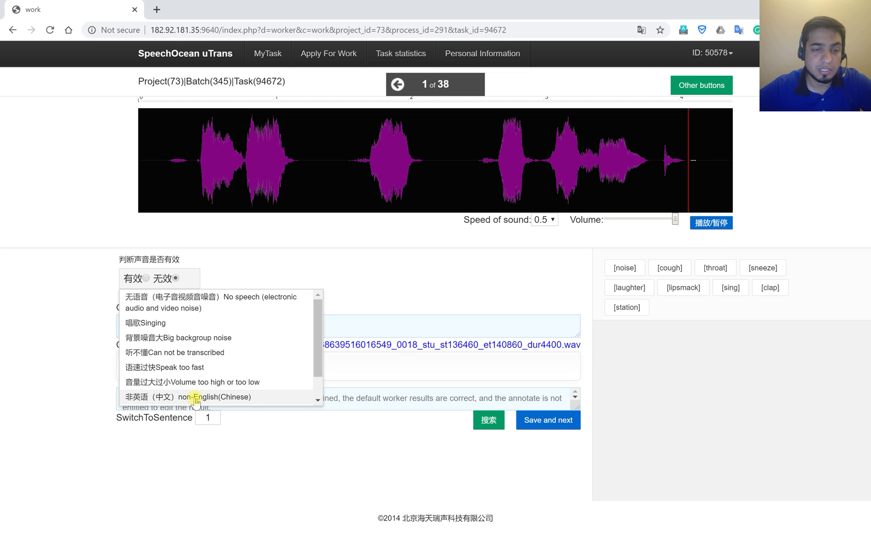
scroll(214, 397, "down", 1)
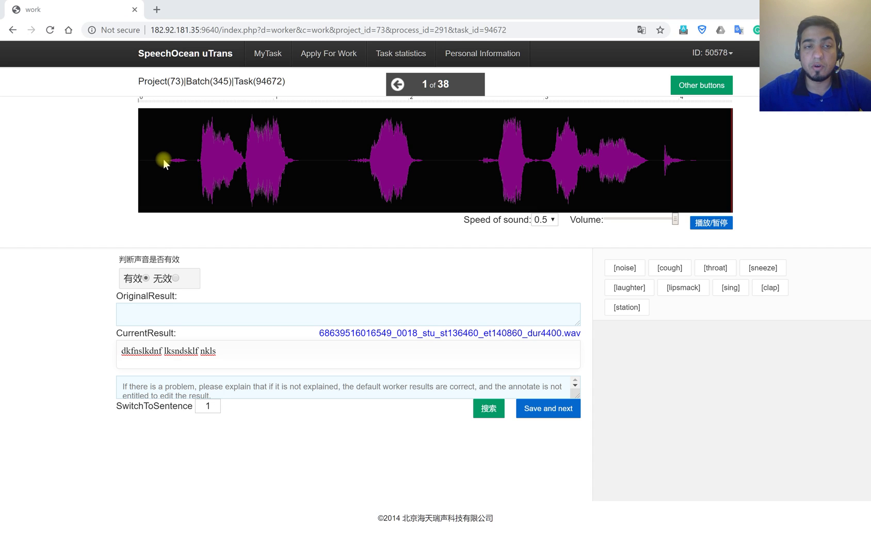
- Listen to the recording from its start and mark the speech region from about 0.2 s to about 4 s
left_click(163, 159)
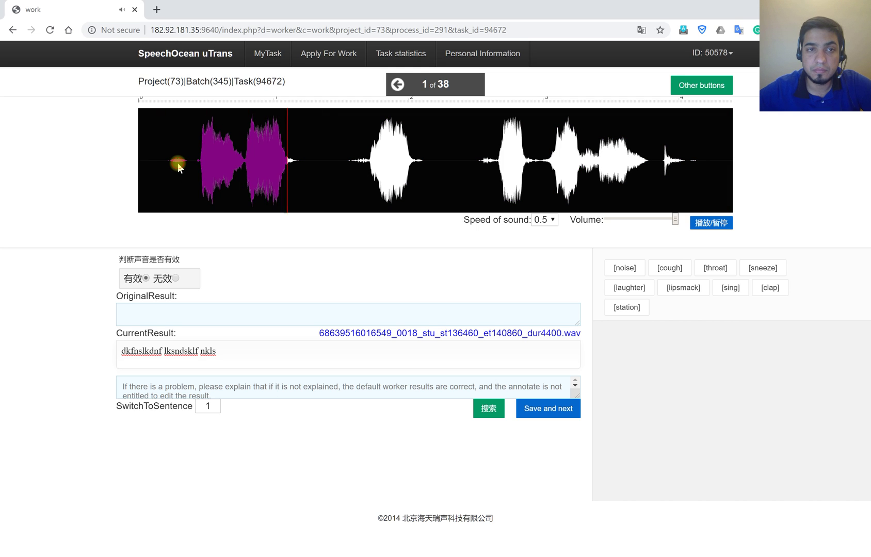
left_click(177, 163)
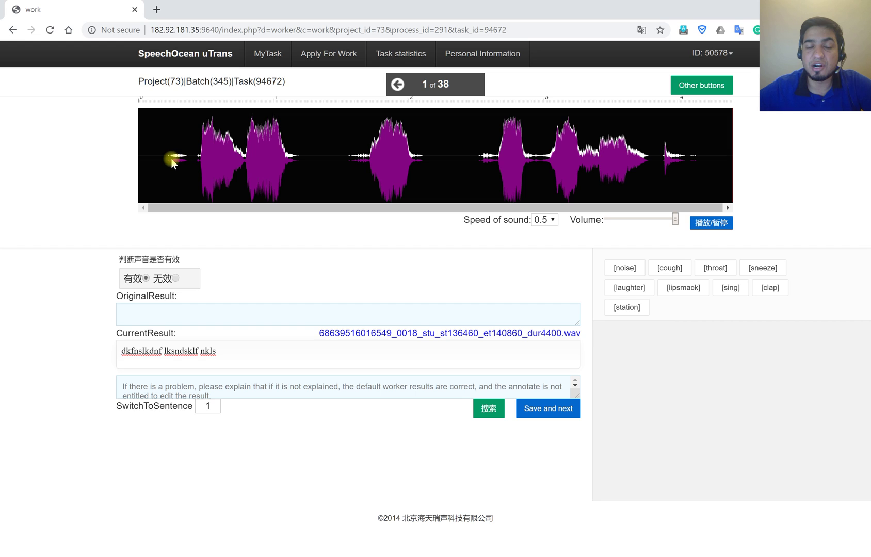
left_click_drag(169, 155, 406, 165)
left_click_drag(461, 167, 686, 163)
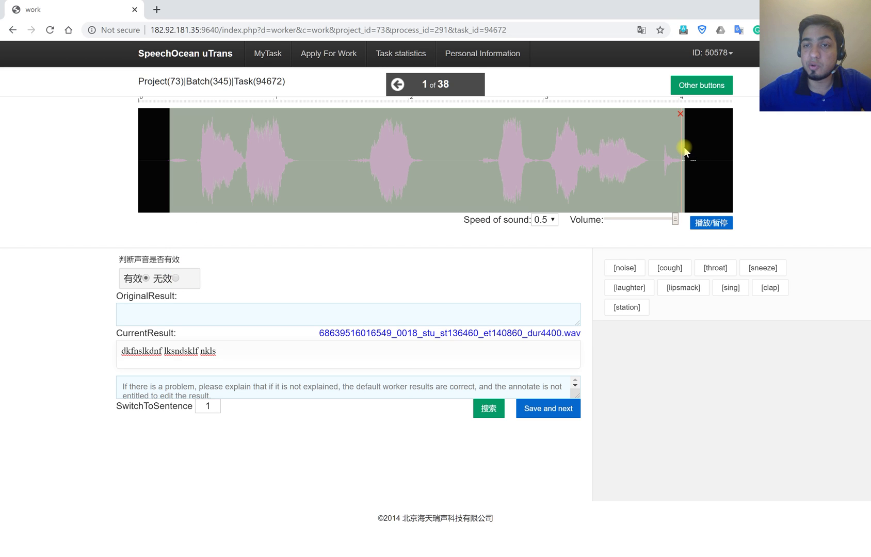
left_click_drag(684, 147, 648, 148)
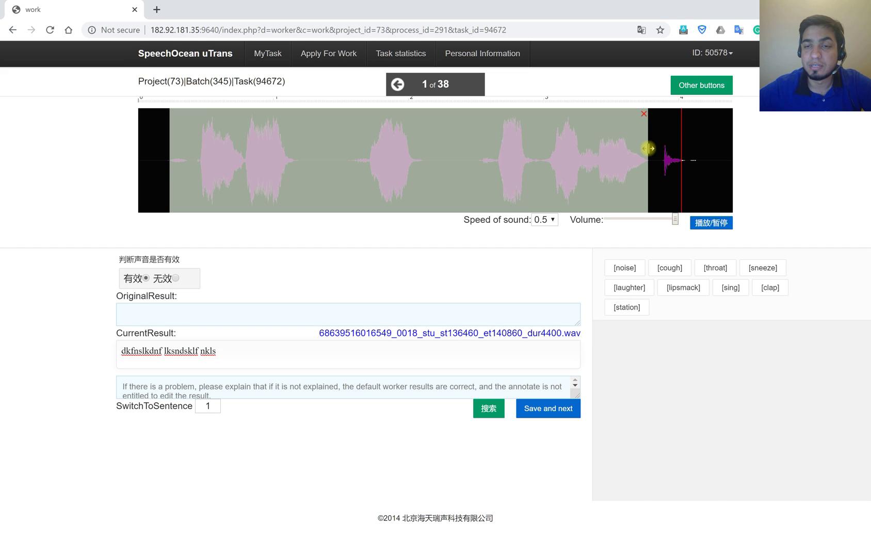
left_click(649, 149)
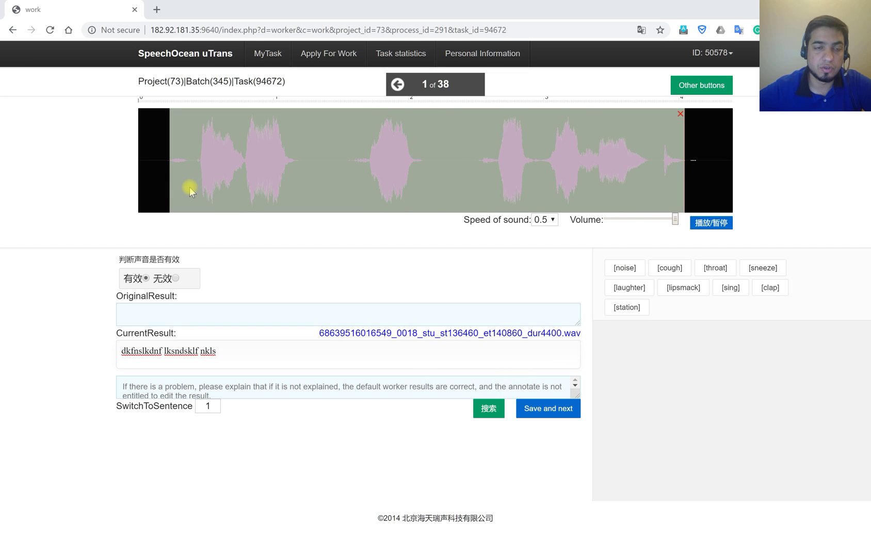
- Play the marked region and replace the CurrentResult text with the transcription "Stand up class clap you hand."
left_click(171, 150)
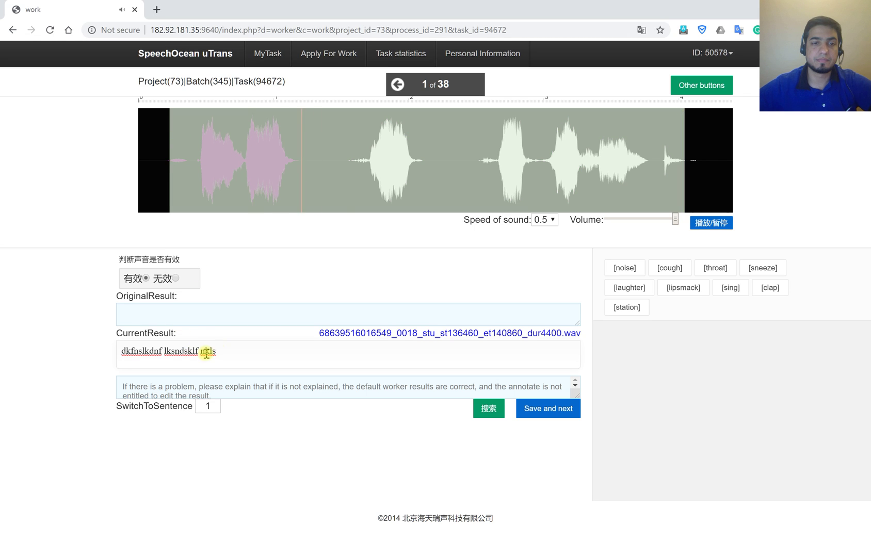
left_click(228, 353)
key("ctrl+shift+Left")
key("ctrl+shift+Left")
key("ctrl+shift+Left")
type("S")
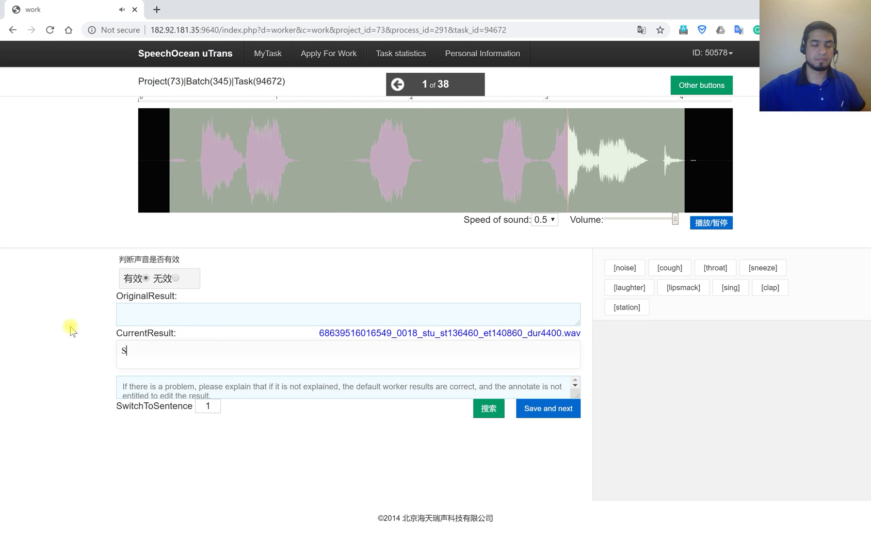
type("tand up")
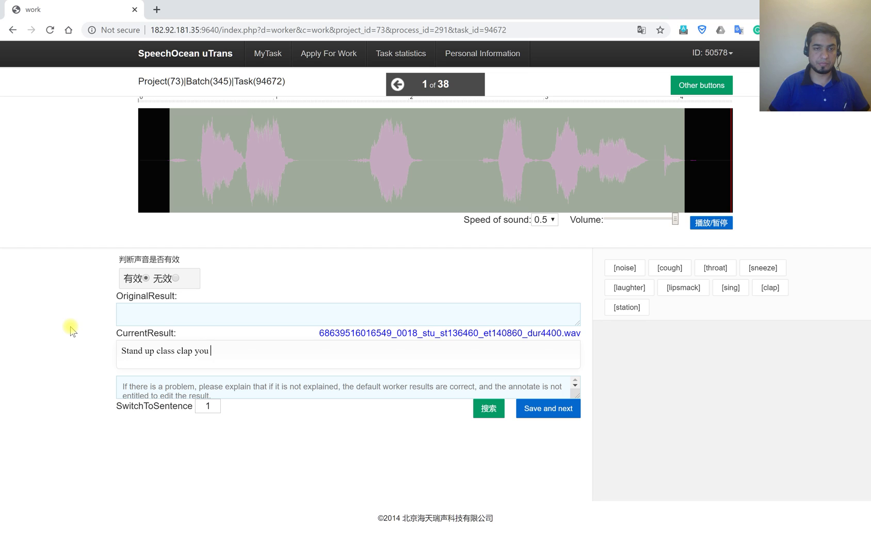
type("class clap you hand")
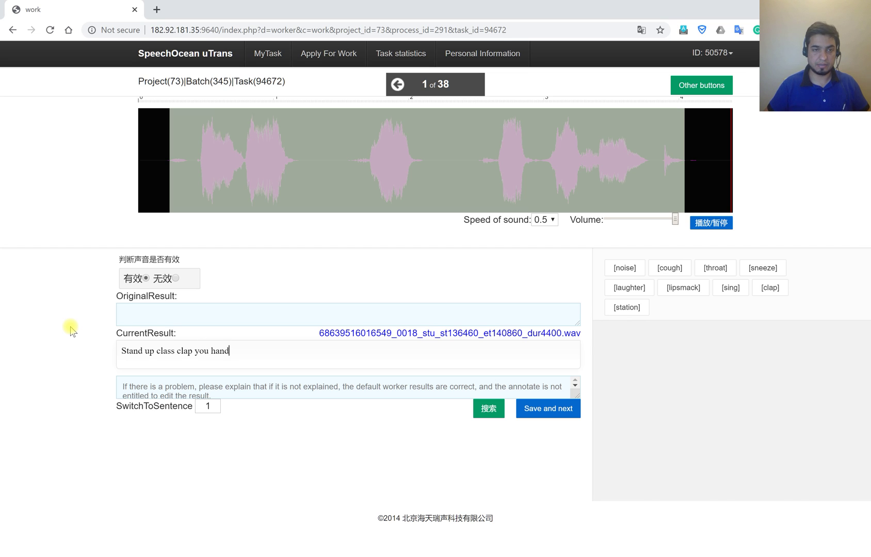
type(".")
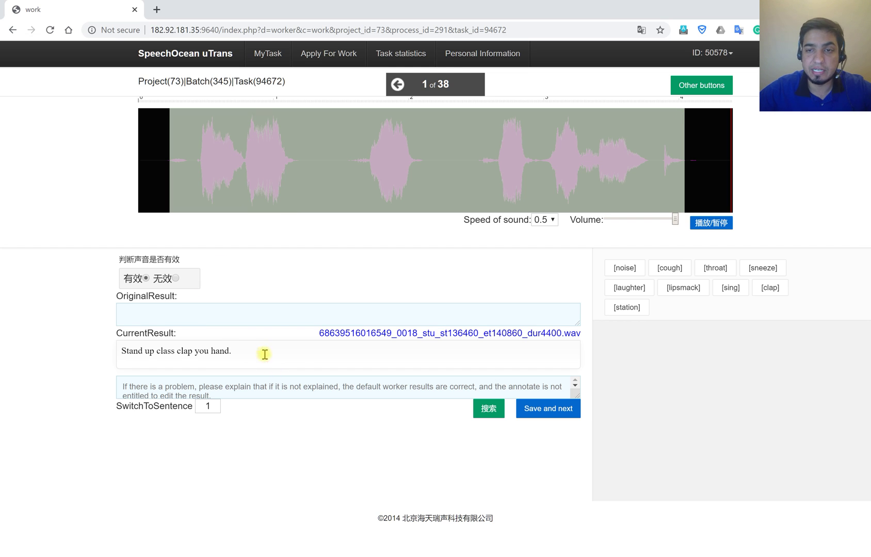
- Insert the [clap] tag at the end of the transcribed sentence
left_click(766, 292)
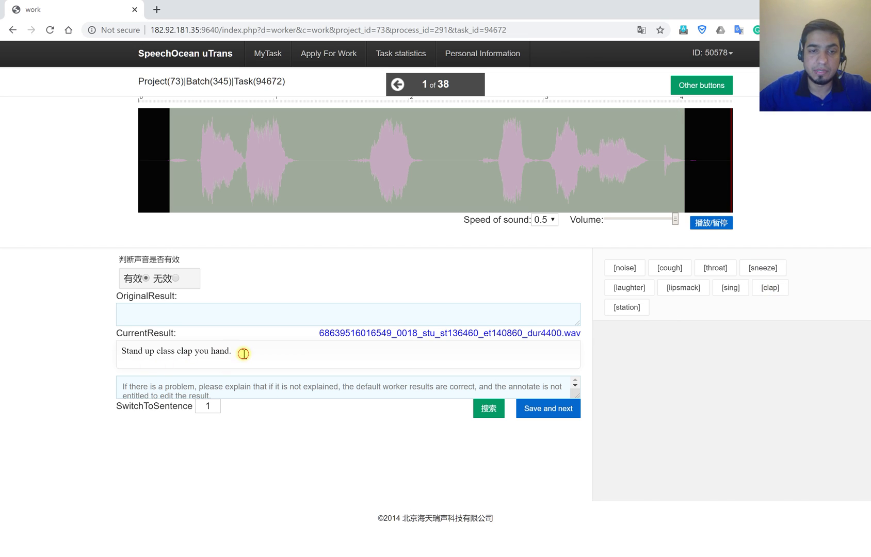
left_click(770, 289)
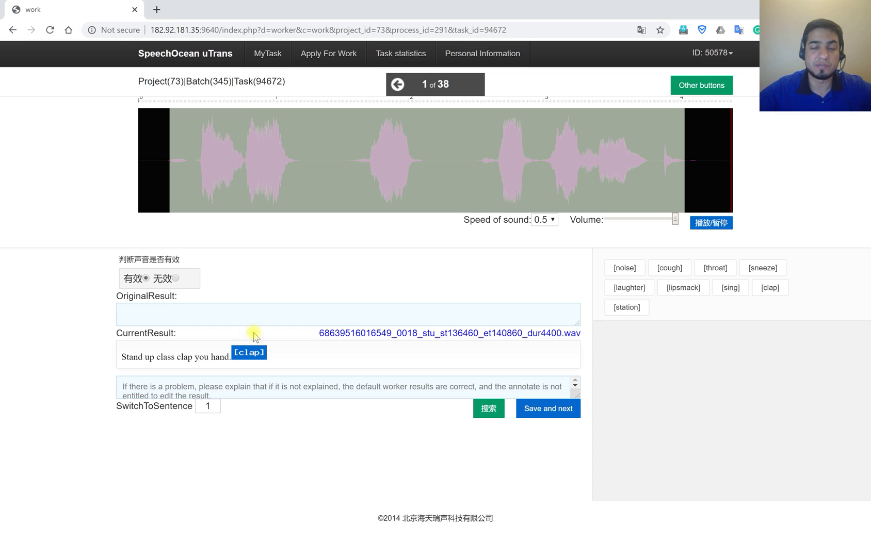
left_click(129, 356)
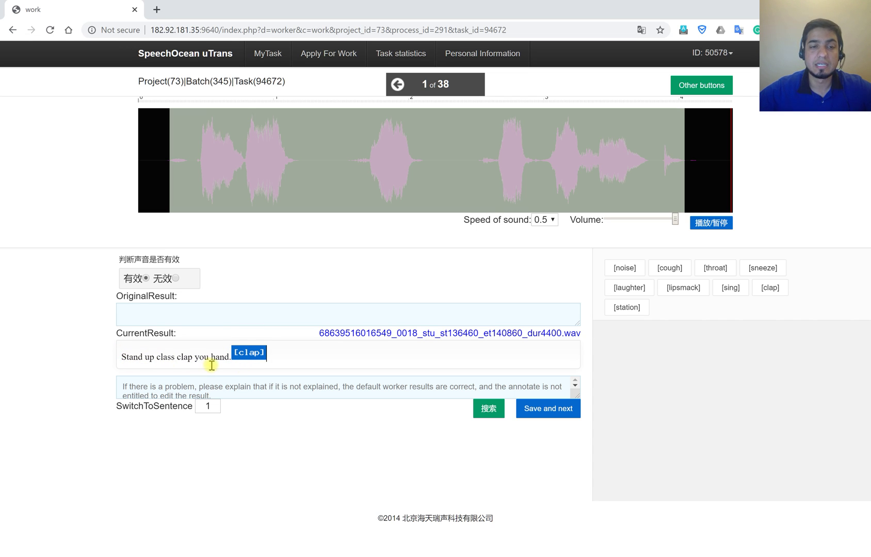
- Insert a comma after "class" in the CurrentResult transcription of the first audio
left_click(174, 357)
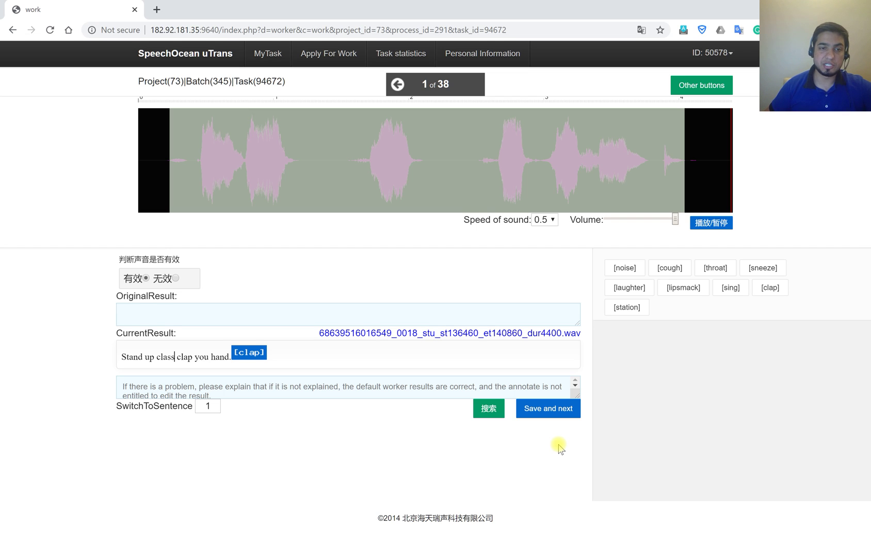
type(",")
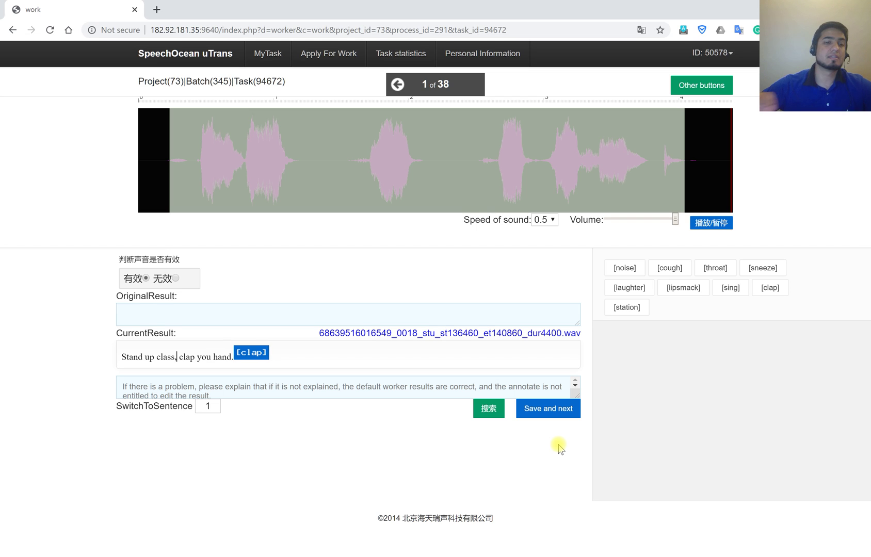
- Play the marked region while trying other start points, and set its start at about 0.2 s
left_click(180, 152)
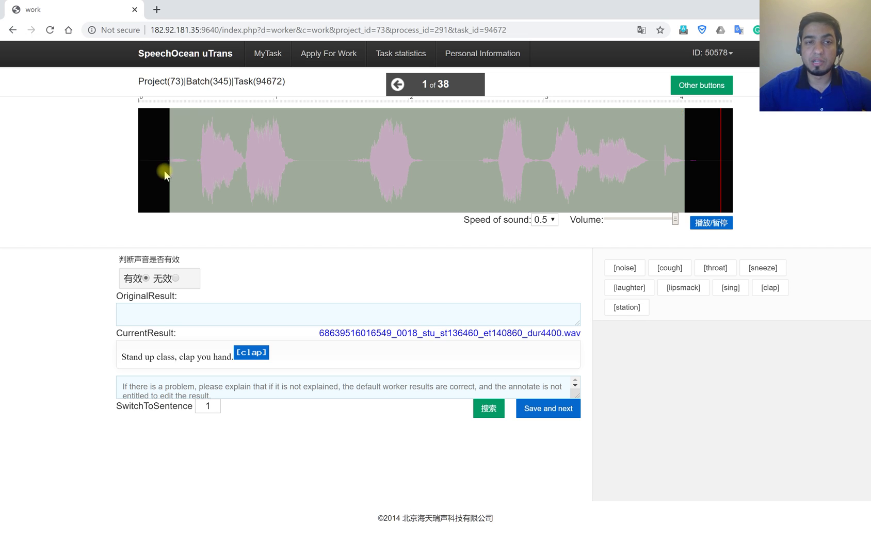
left_click_drag(168, 171, 199, 165)
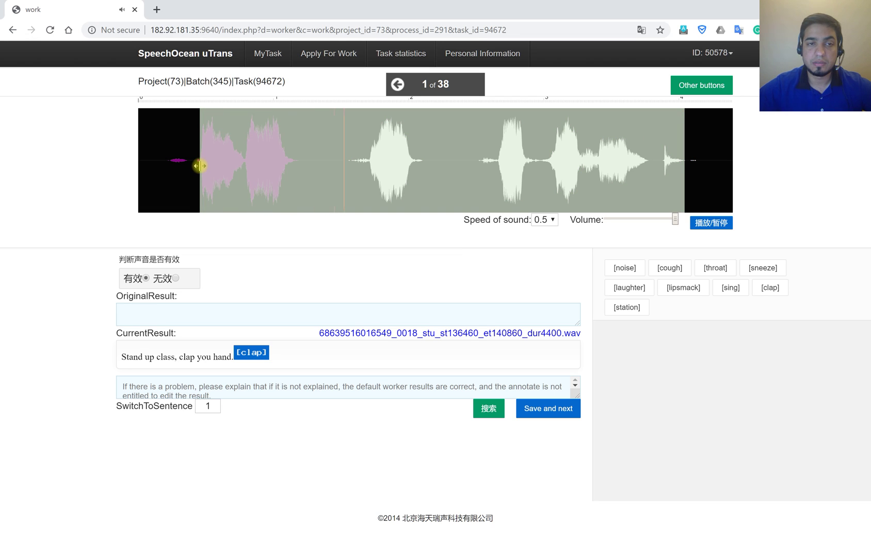
left_click(201, 177)
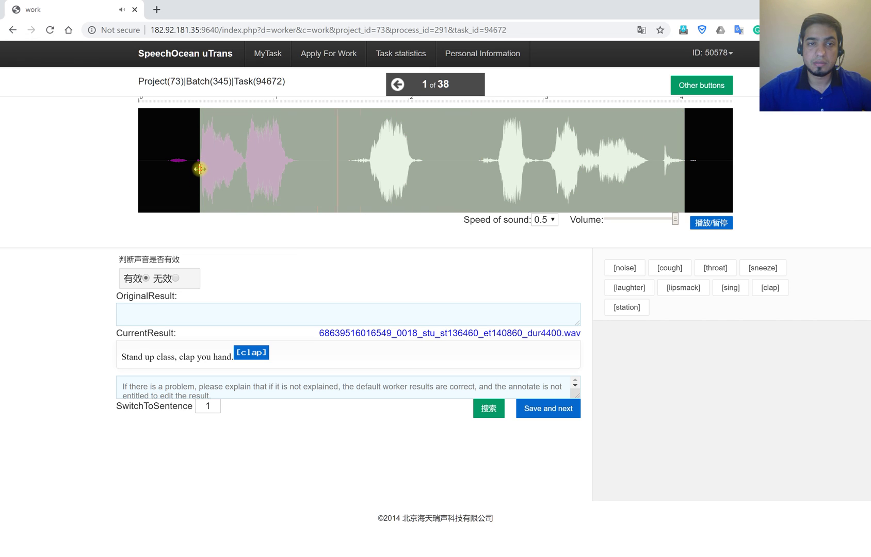
left_click_drag(196, 168, 178, 165)
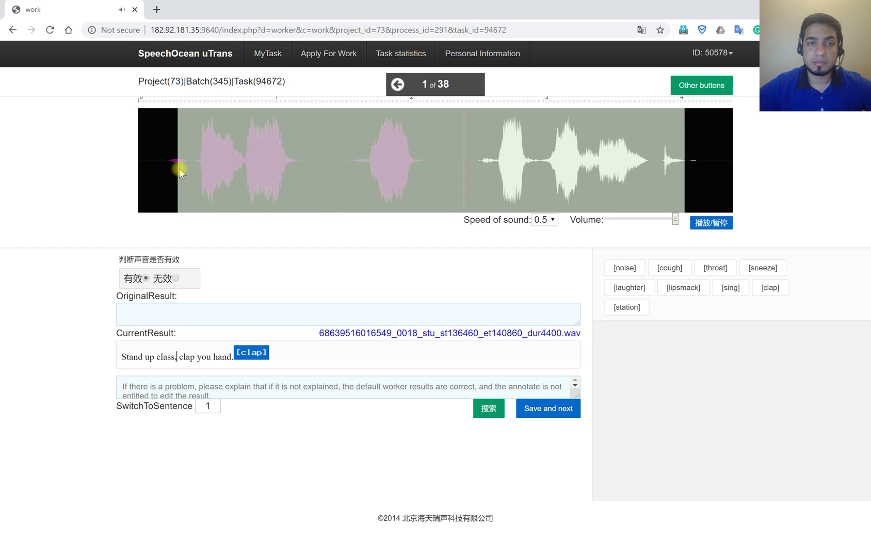
left_click_drag(169, 167, 170, 165)
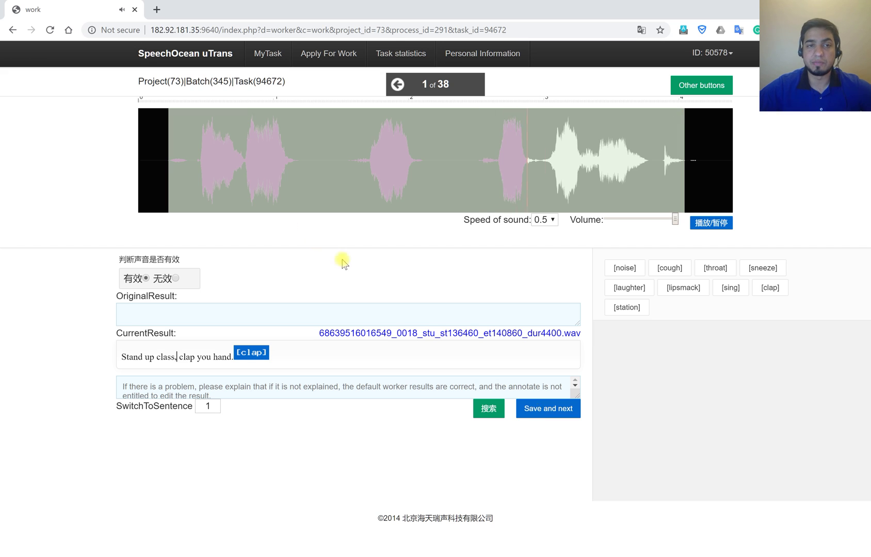
- Retype the full stop at the end of the transcribed sentence and save the first audio
left_click(553, 407)
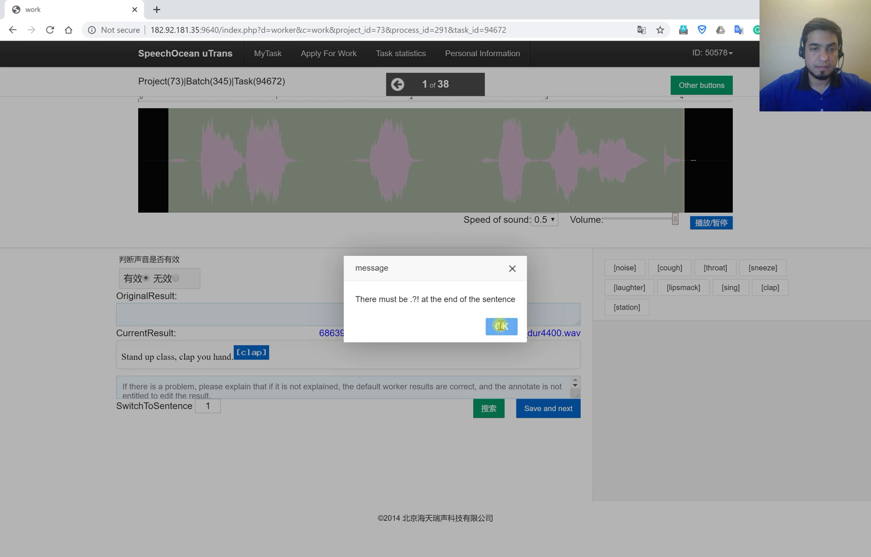
left_click(503, 327)
left_click(231, 361)
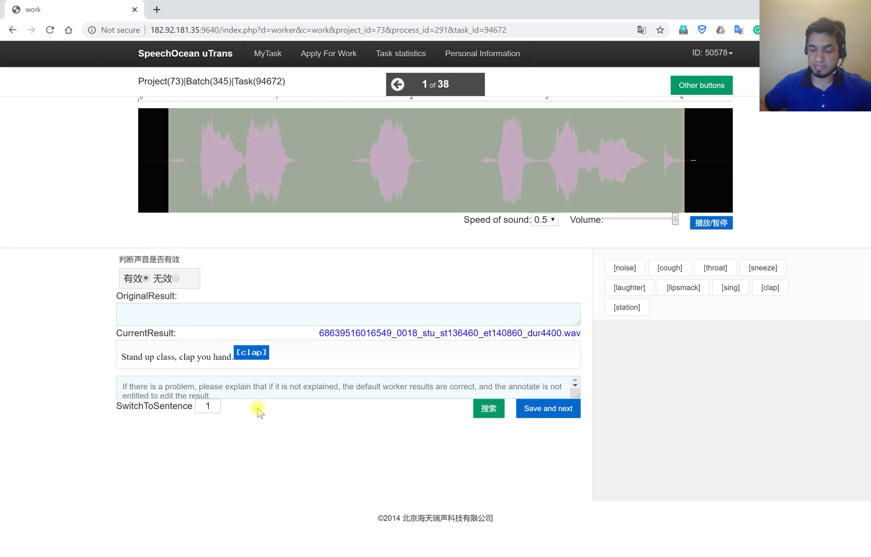
key("Delete")
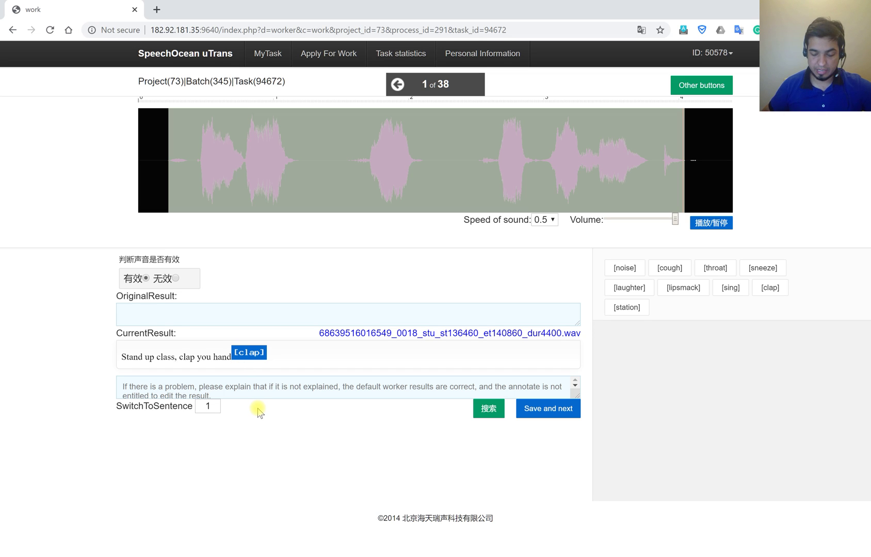
type(".")
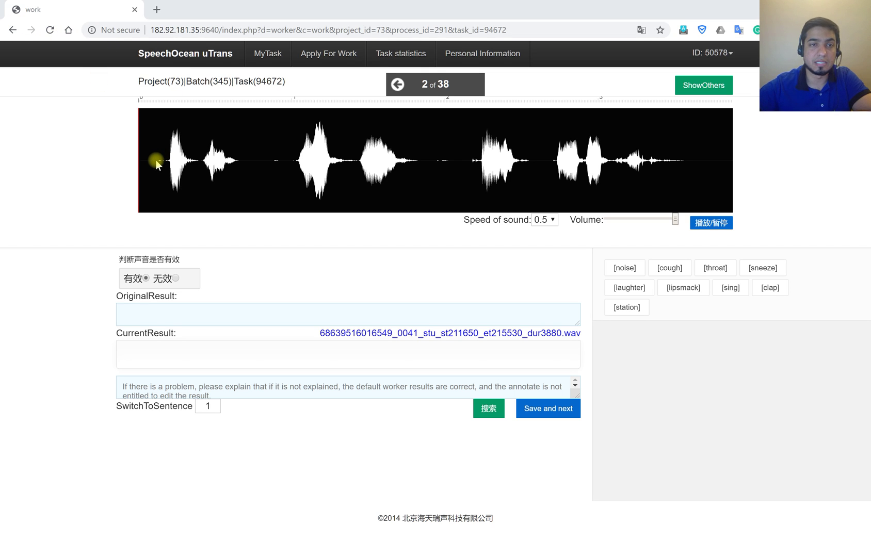
- Listen to the second audio and try a speech region from about 0.2 s to about 3.1 s
left_click(156, 160)
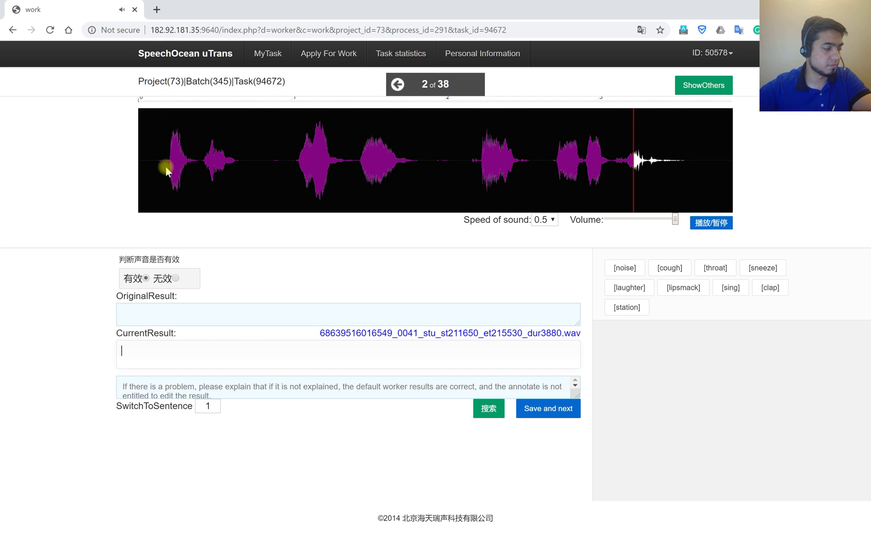
left_click(162, 166)
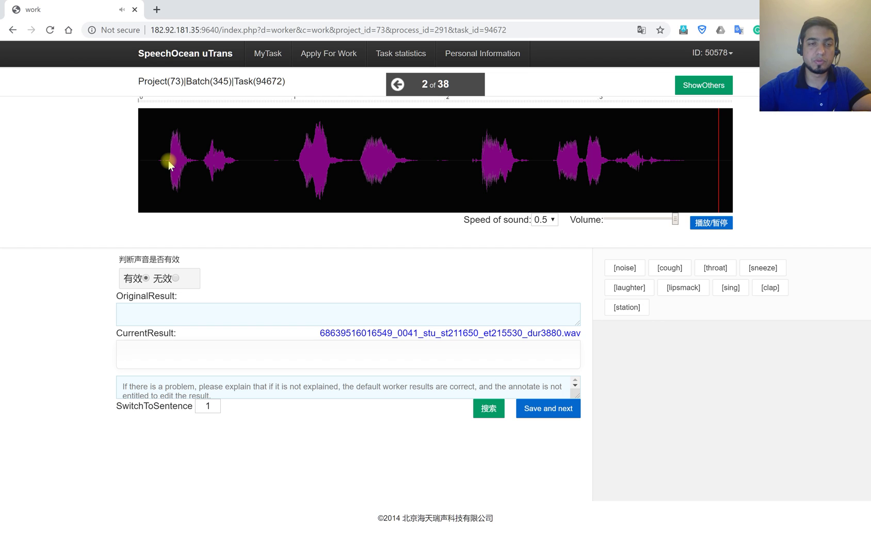
left_click_drag(169, 160, 641, 169)
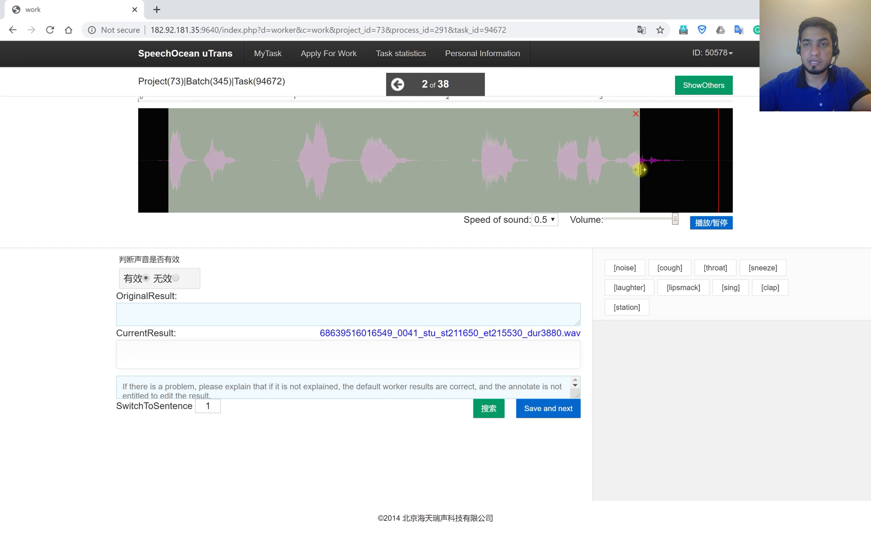
left_click_drag(640, 169, 640, 164)
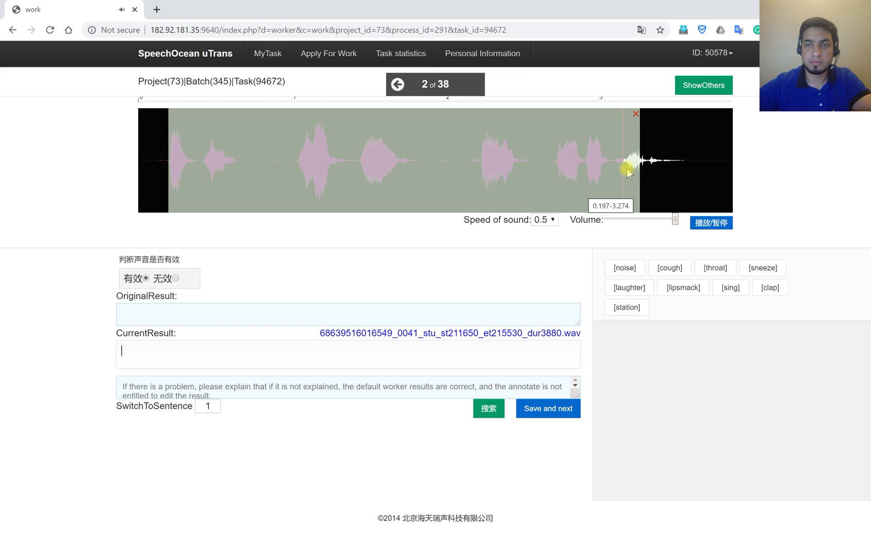
mouse_move(640, 170)
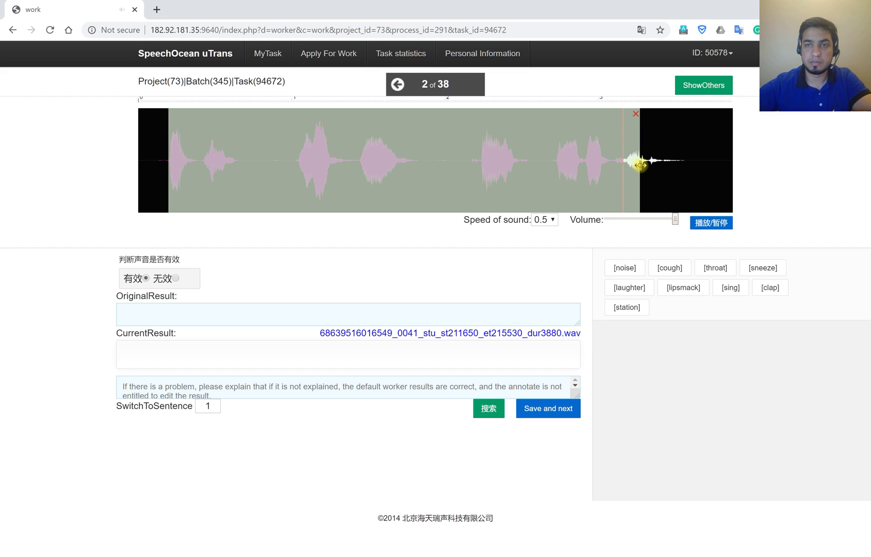
left_click_drag(640, 165, 609, 162)
left_click(570, 193)
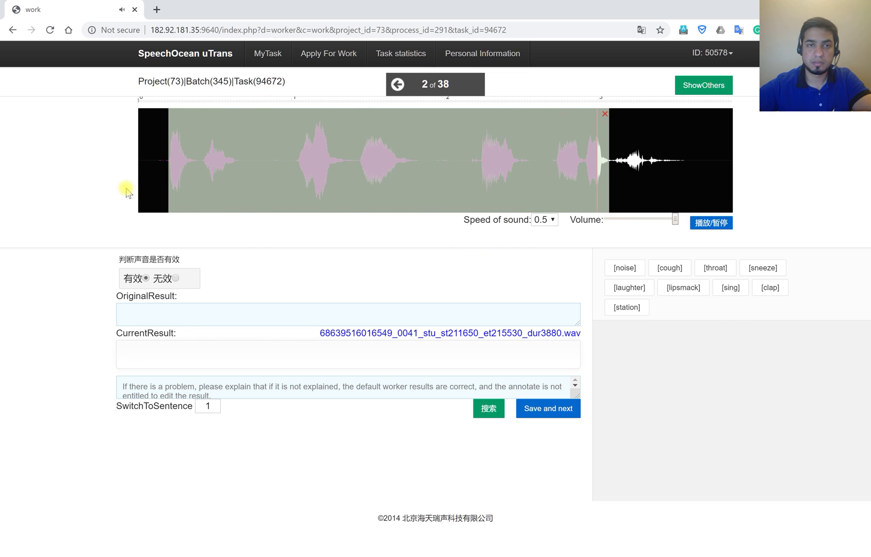
left_click(175, 161)
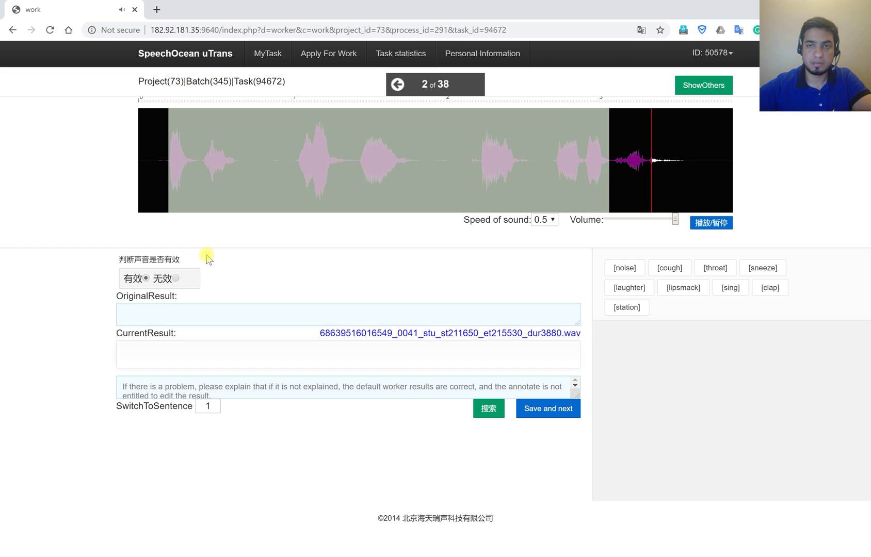
left_click(596, 160)
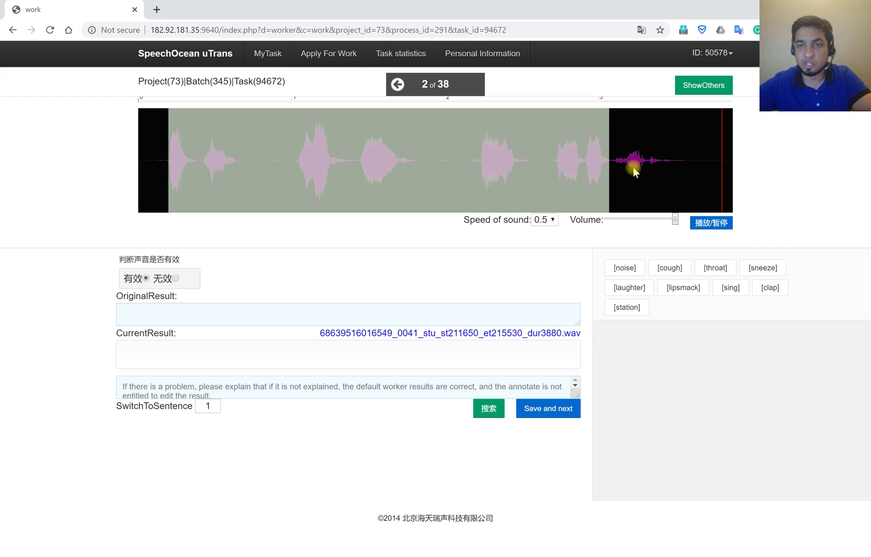
- Mark a trial region over the last faint sound, from about 3.05 s to about 3.45 s, and play it
mouse_move(609, 164)
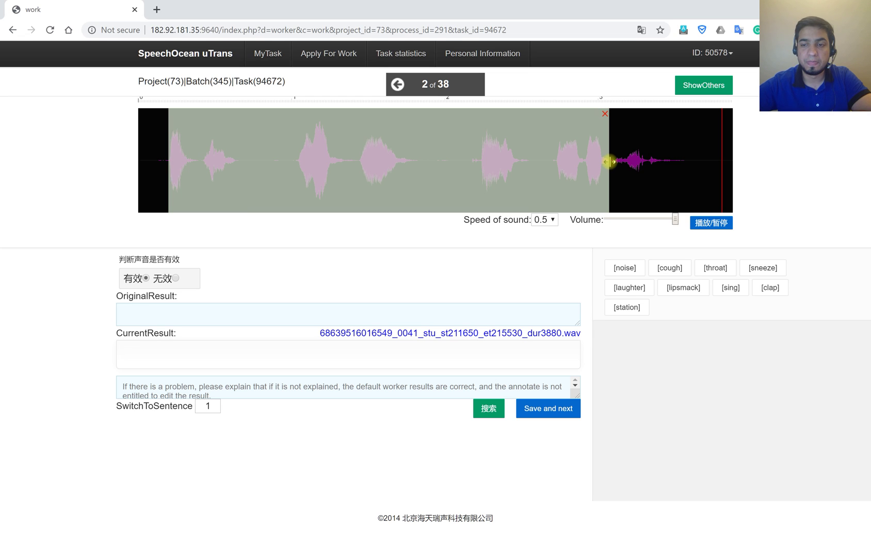
left_click(610, 162)
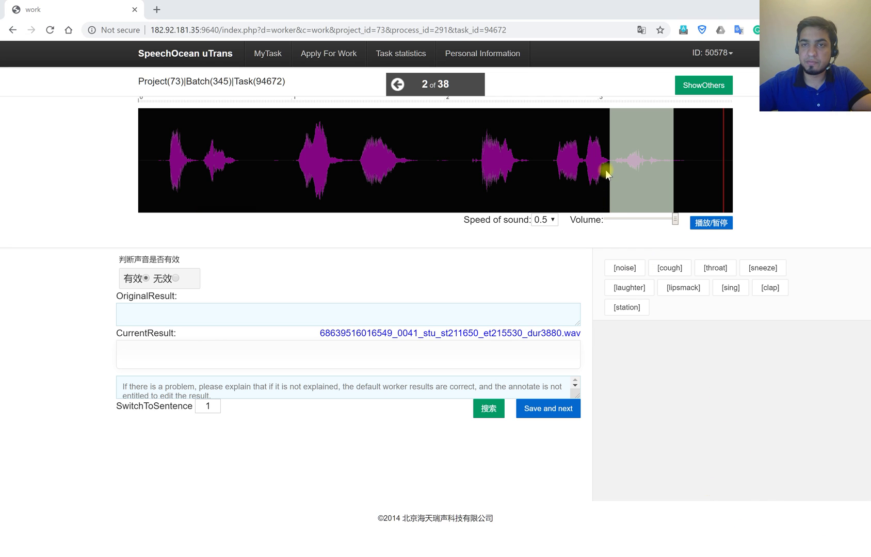
left_click_drag(606, 173, 668, 178)
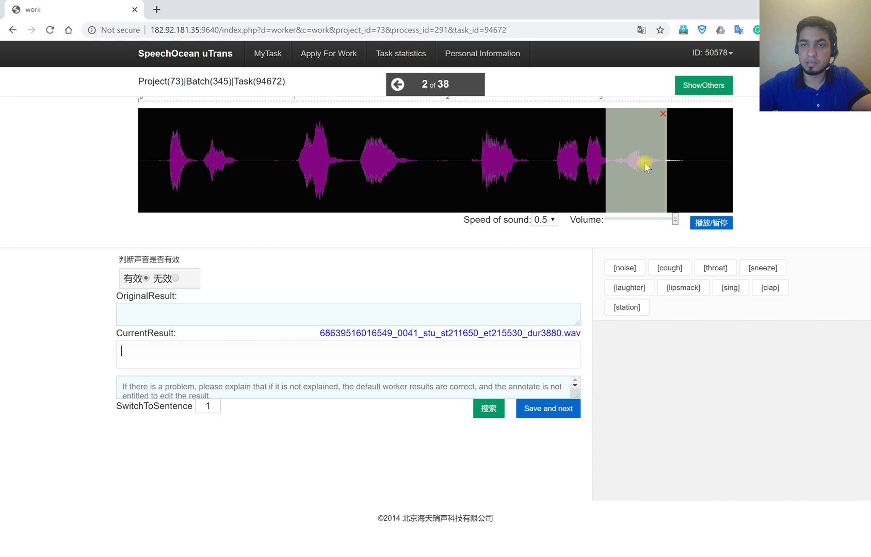
left_click(645, 163)
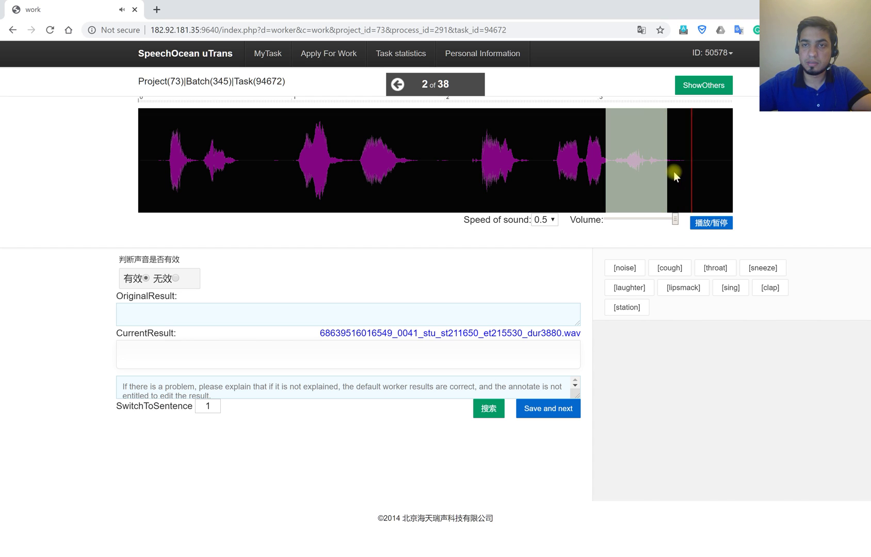
- Mark the second audio's speech region from about 0.2 s to about 3.56 s and play it
left_click(623, 160)
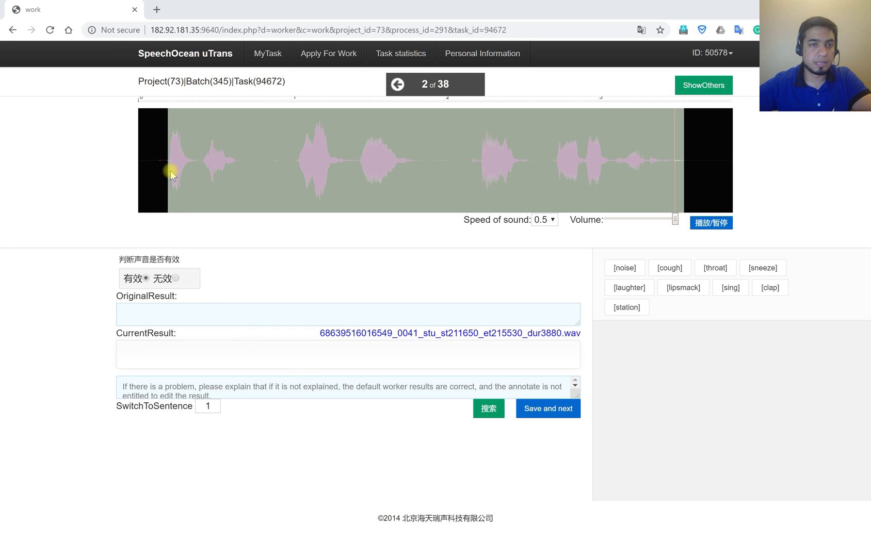
left_click_drag(169, 164, 170, 165)
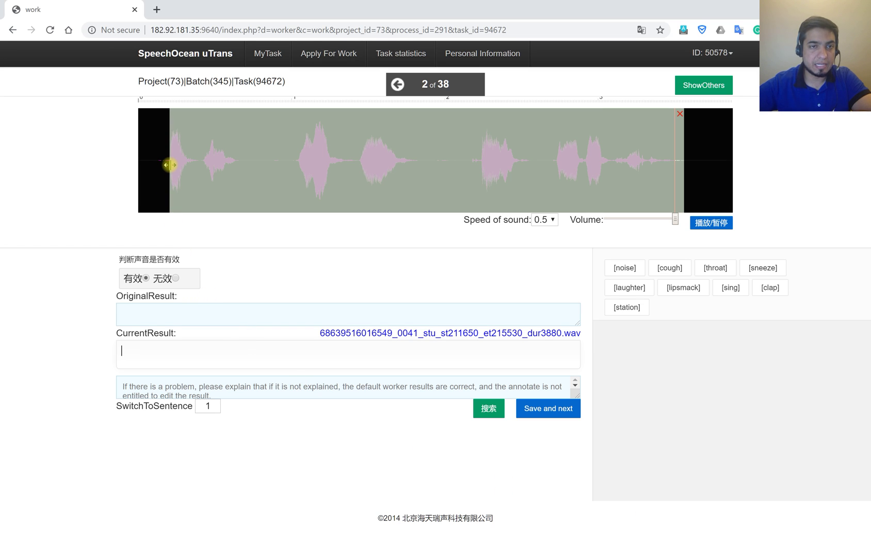
left_click(171, 200)
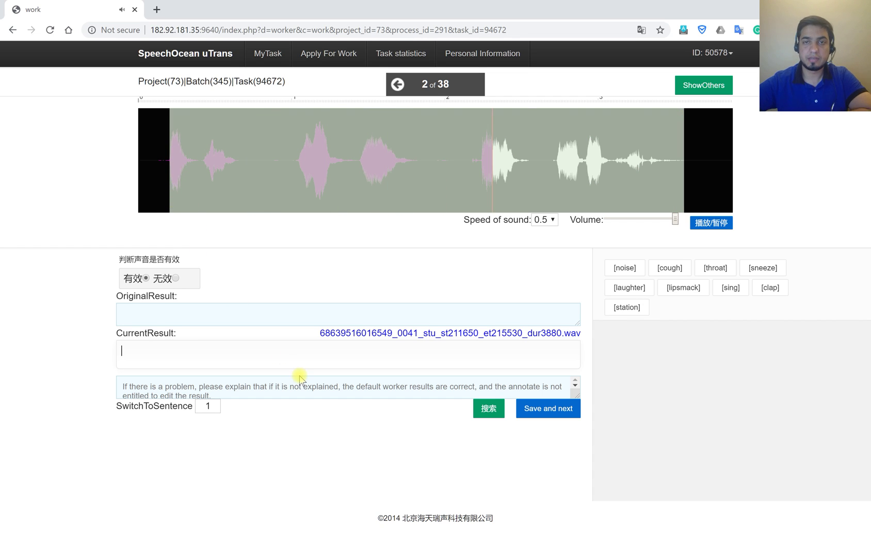
- Transcribe the second audio as "I eat breakfast at eight o clock." in CurrentResult and save it
left_click(214, 353)
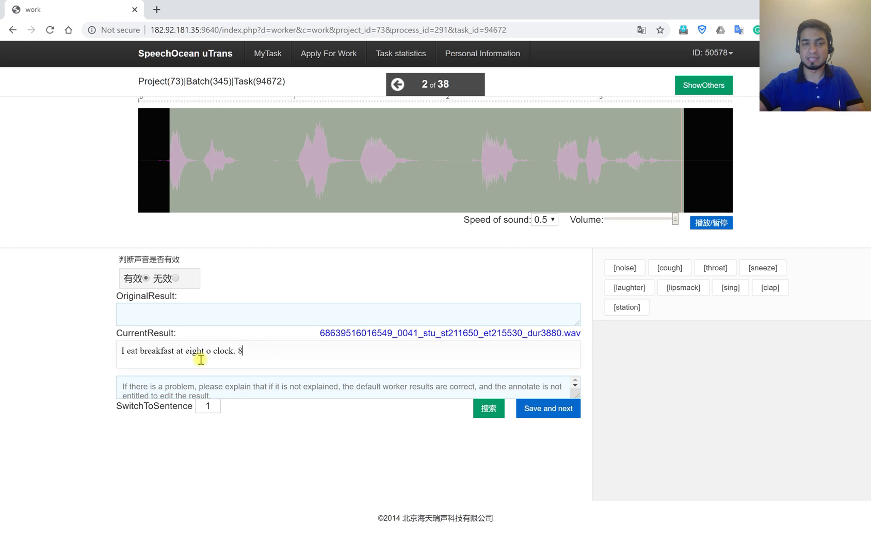
key("BackSpace")
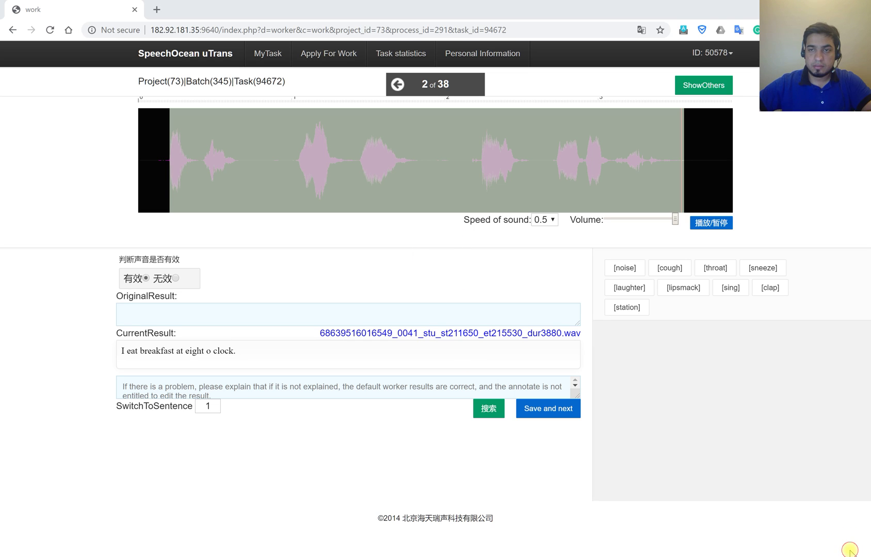
left_click(631, 256)
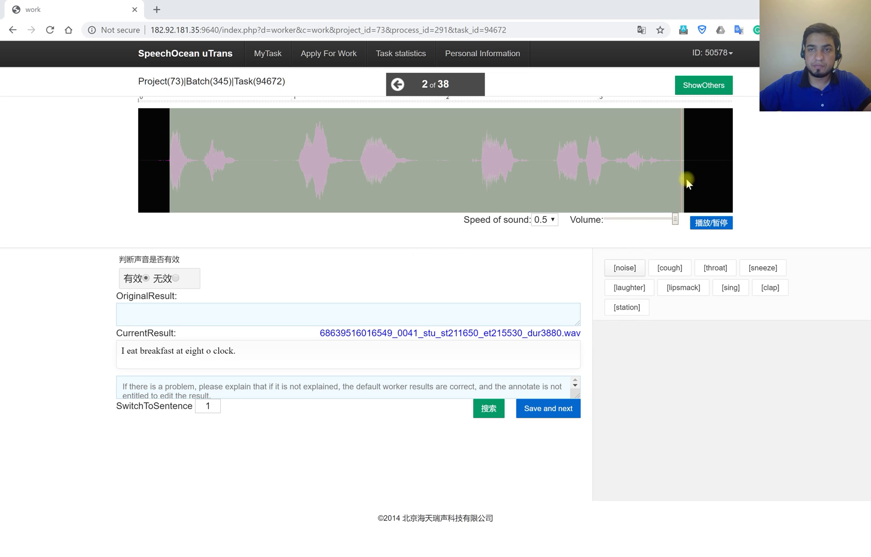
left_click(682, 171)
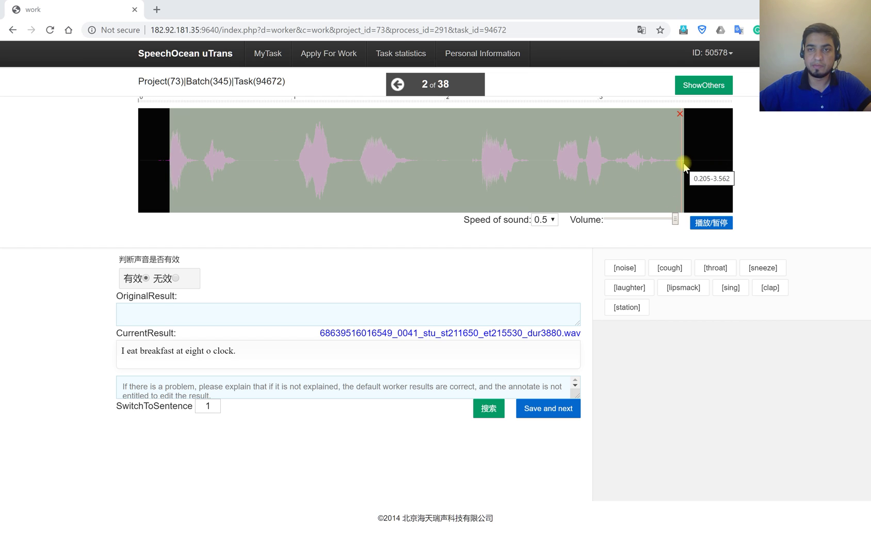
left_click(547, 411)
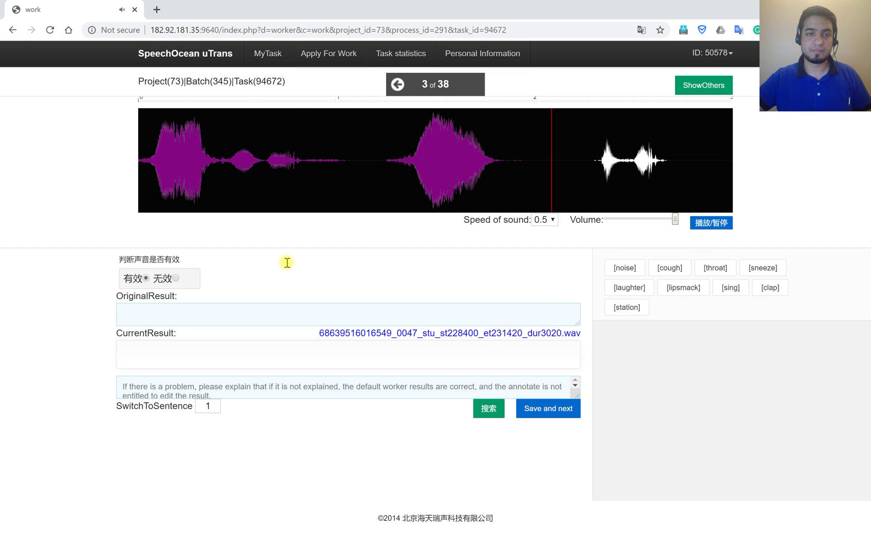
- Listen to the third audio, mark its speech region from the very start to about 2.7 s and play it
left_click(140, 162)
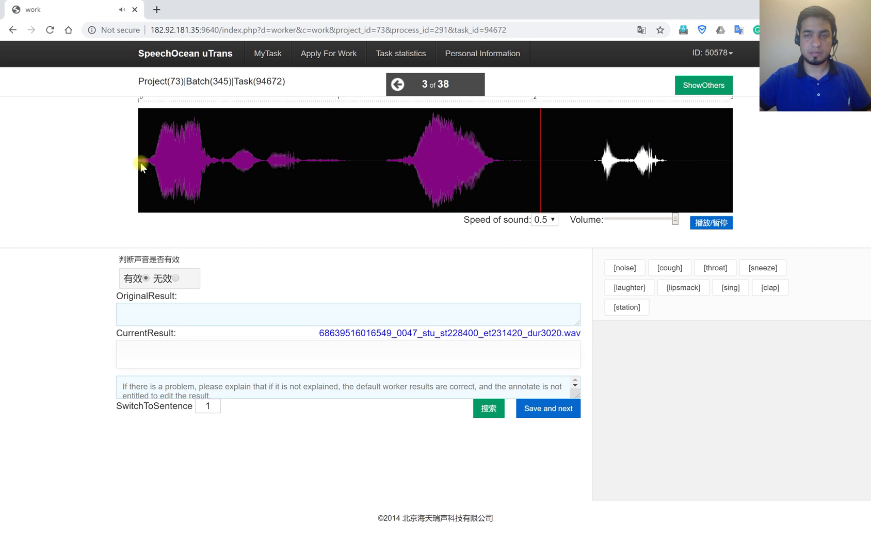
left_click(141, 162)
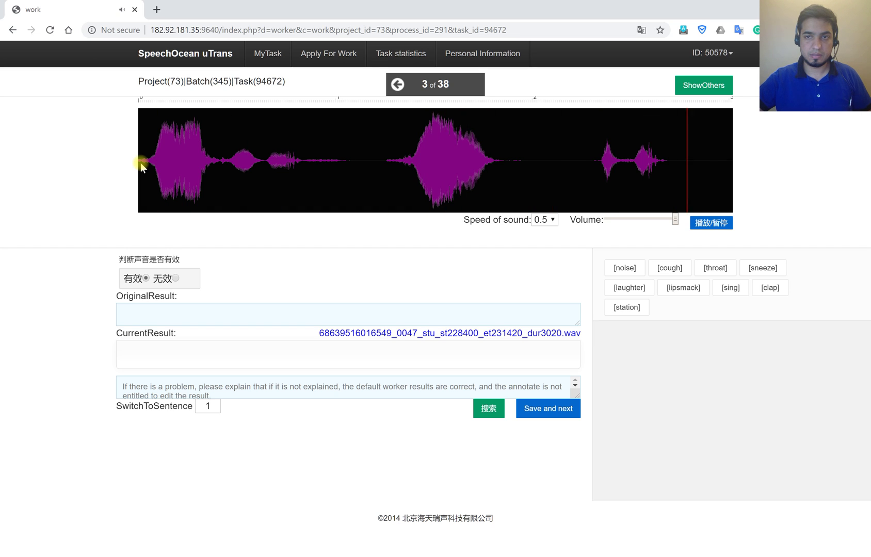
left_click(140, 163)
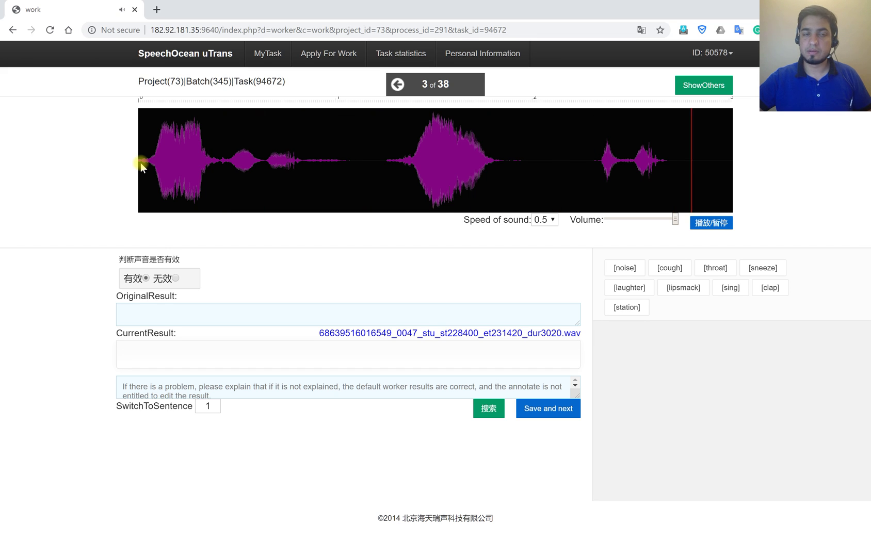
left_click_drag(140, 163, 667, 172)
left_click(662, 174)
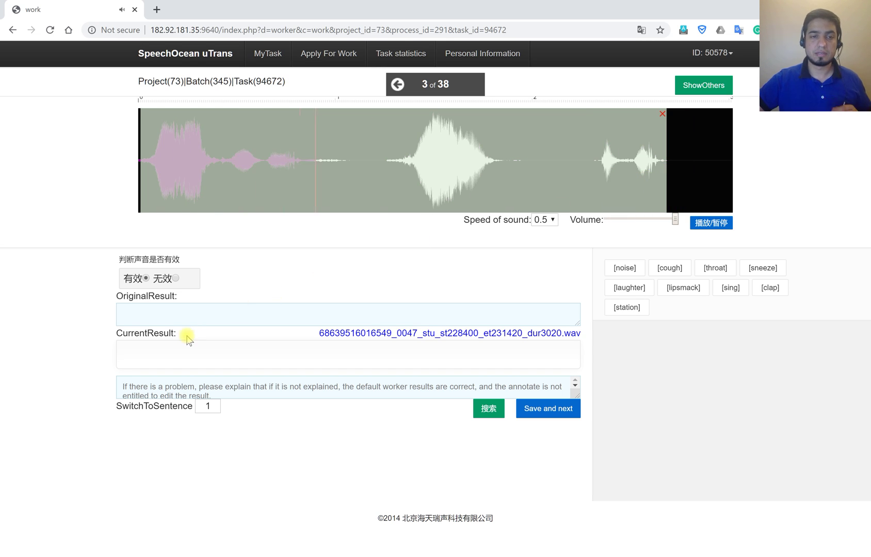
- Transcribe the third audio as "Twelve is a twelve o clock." in CurrentResult, replay it to check and save it
left_click(176, 351)
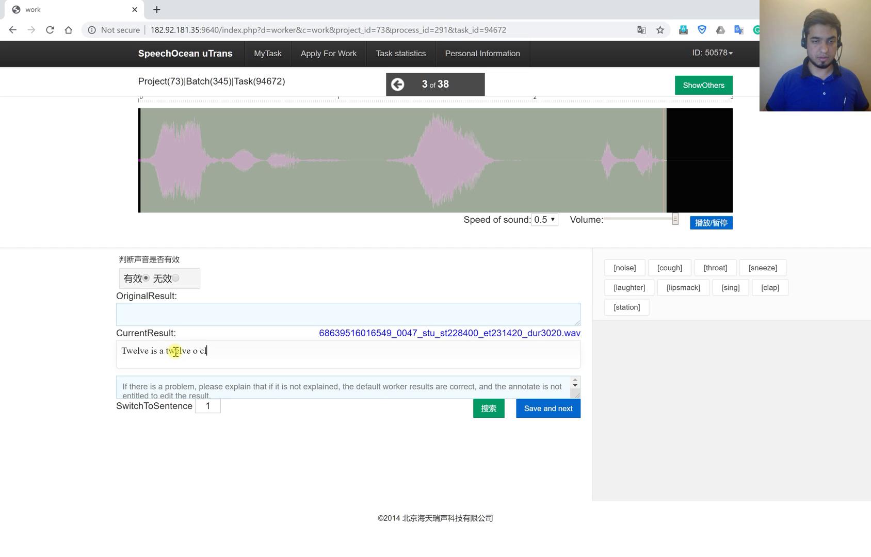
type("ock")
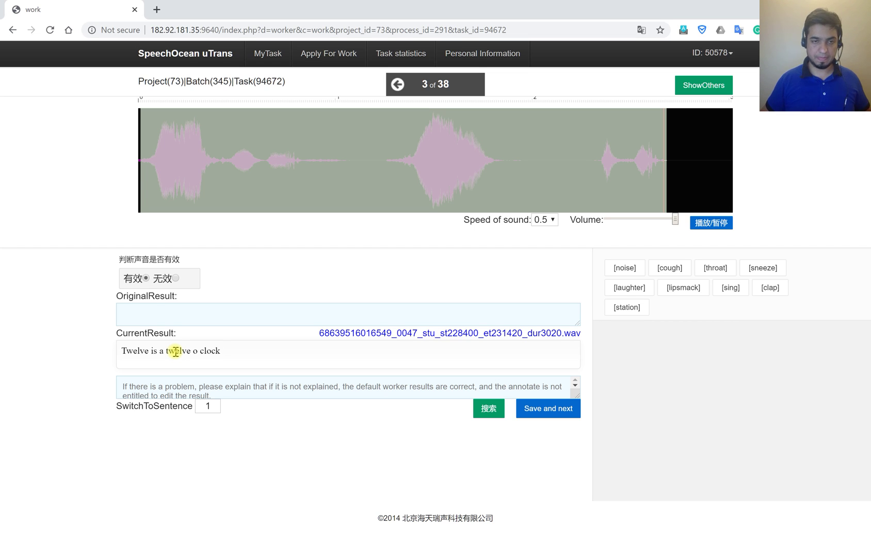
type(".")
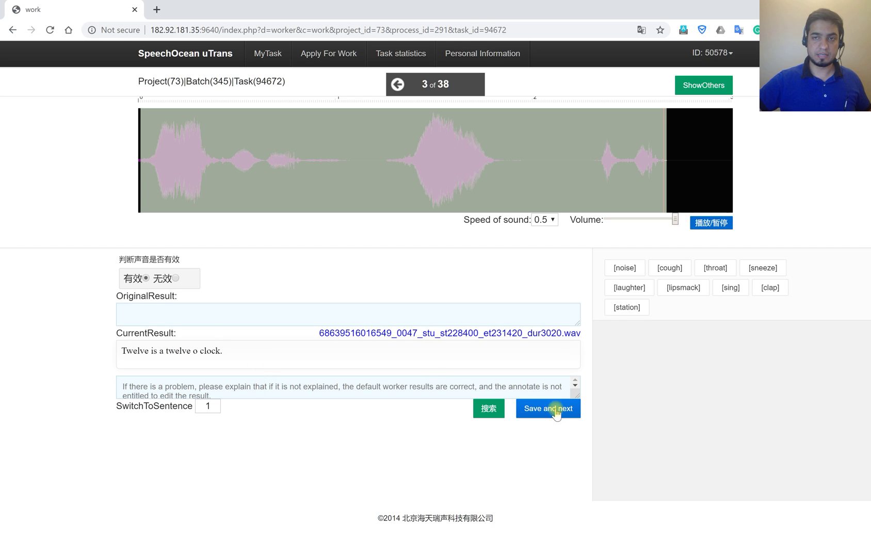
left_click(148, 155)
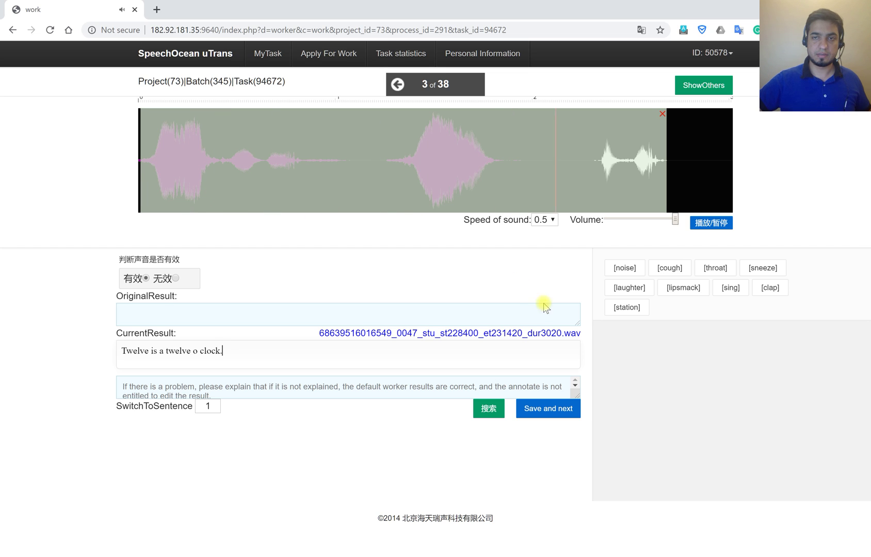
left_click(551, 417)
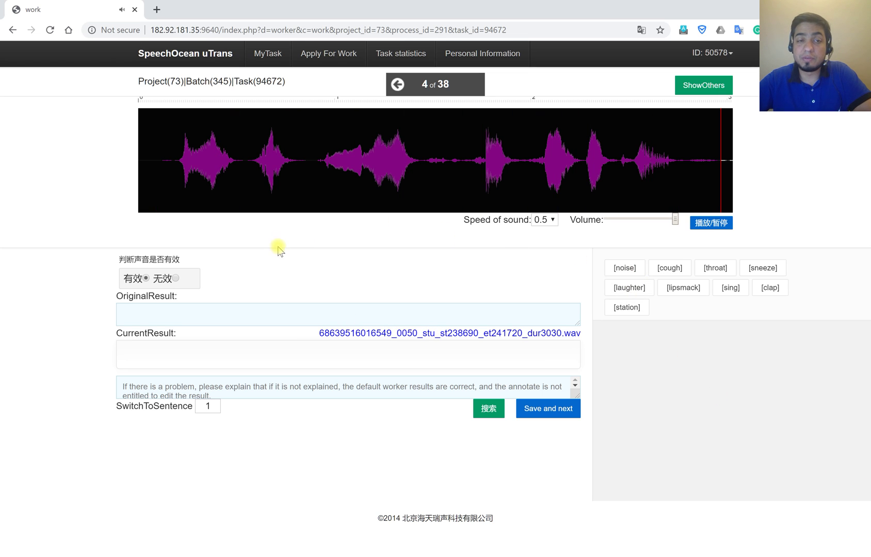
- Listen to the fourth audio and mark its speech region from about 0.2 s to about 2.7 s
left_click(179, 162)
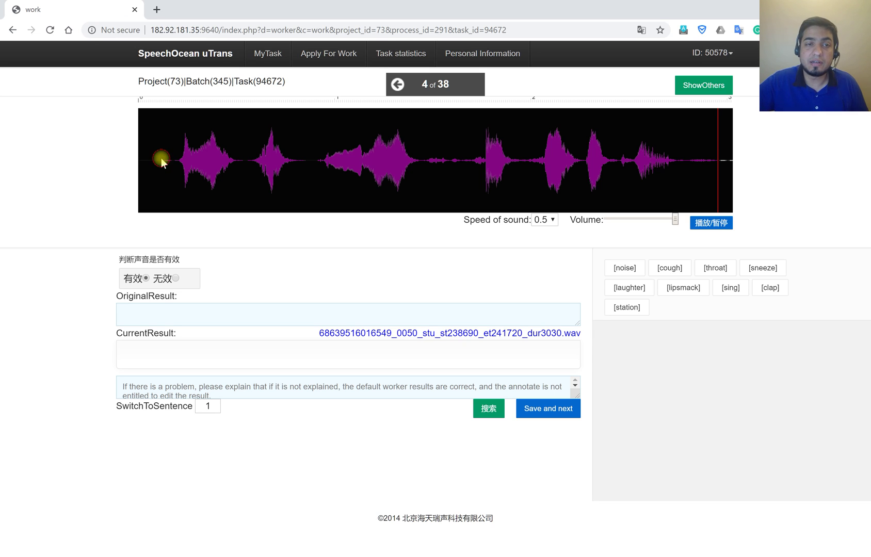
left_click(161, 158)
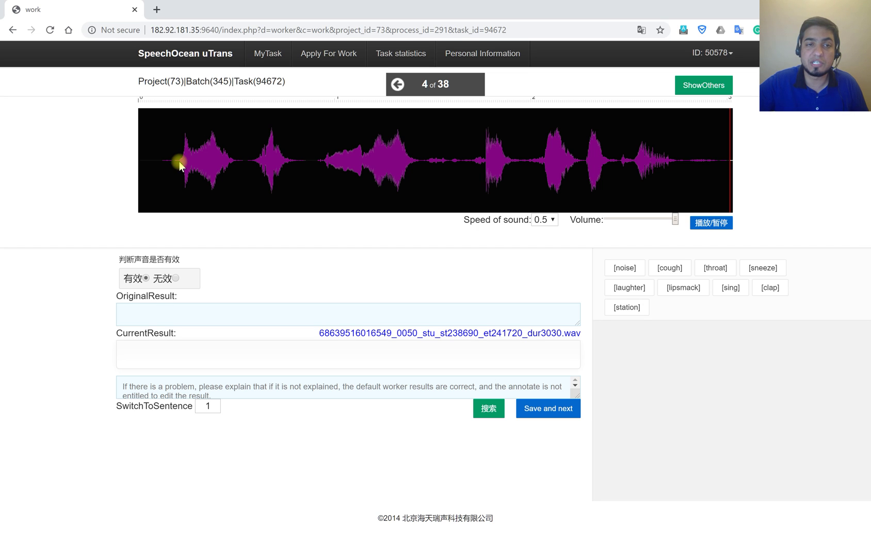
mouse_move(179, 162)
left_mouse_down()
mouse_move(214, 169)
mouse_move(607, 158)
mouse_move(681, 181)
mouse_move(669, 167)
left_mouse_up()
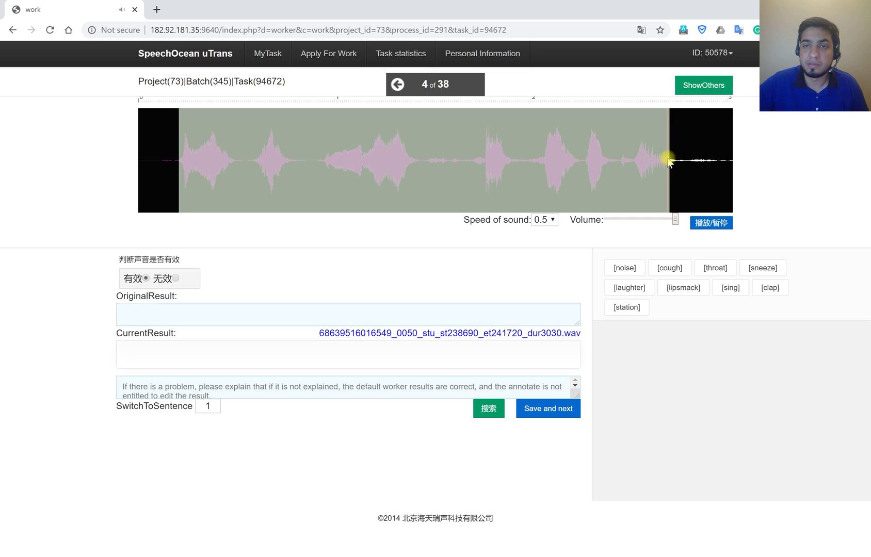
- Test a shorter region ending at about 2.52 s by playing it, and extend the end back to about 2.7 s
left_click_drag(668, 163, 631, 163)
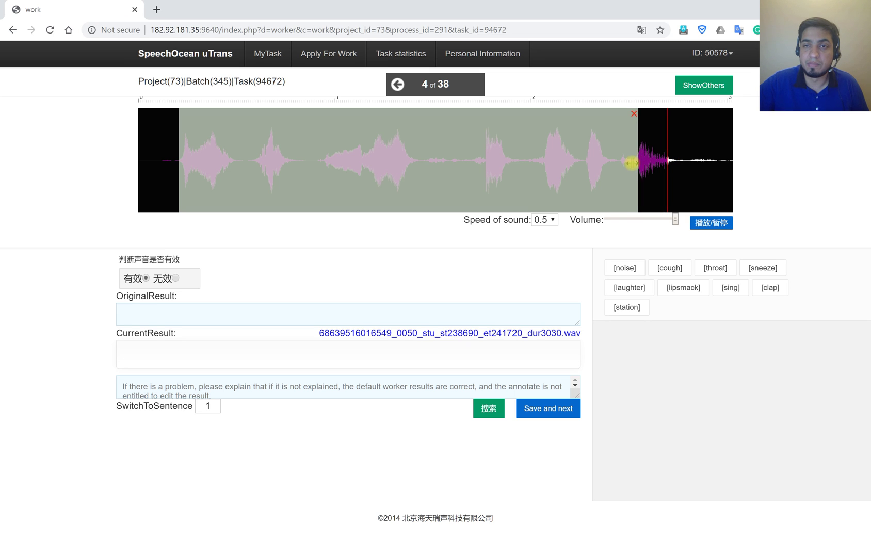
left_click(622, 166)
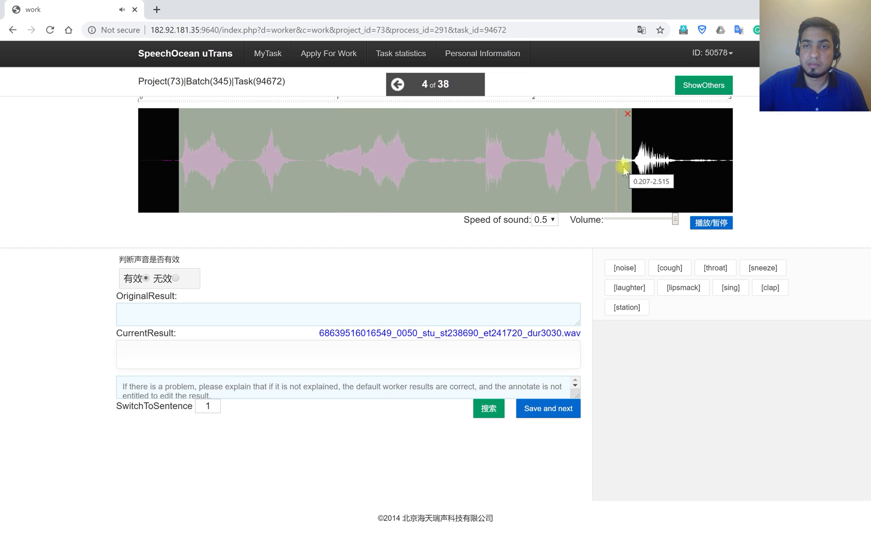
left_click(188, 178)
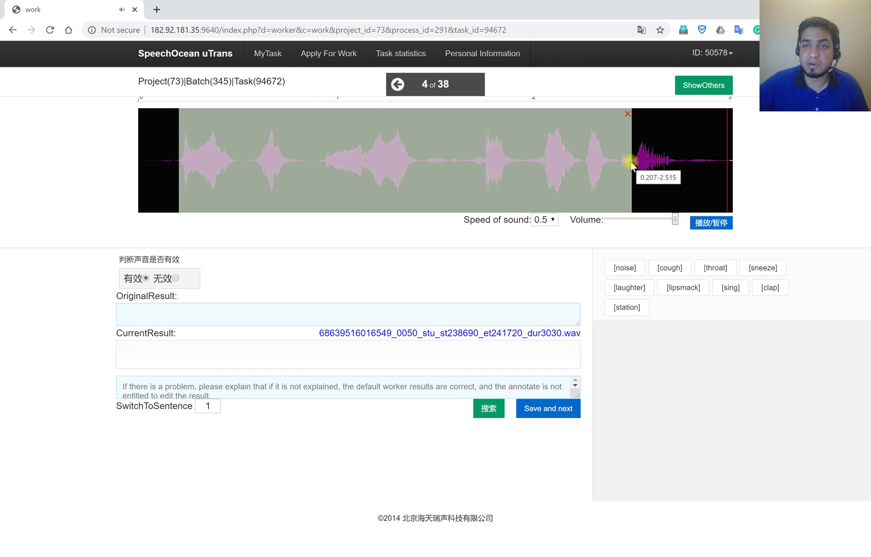
mouse_move(632, 164)
left_mouse_down()
mouse_move(677, 167)
mouse_move(669, 167)
left_mouse_up()
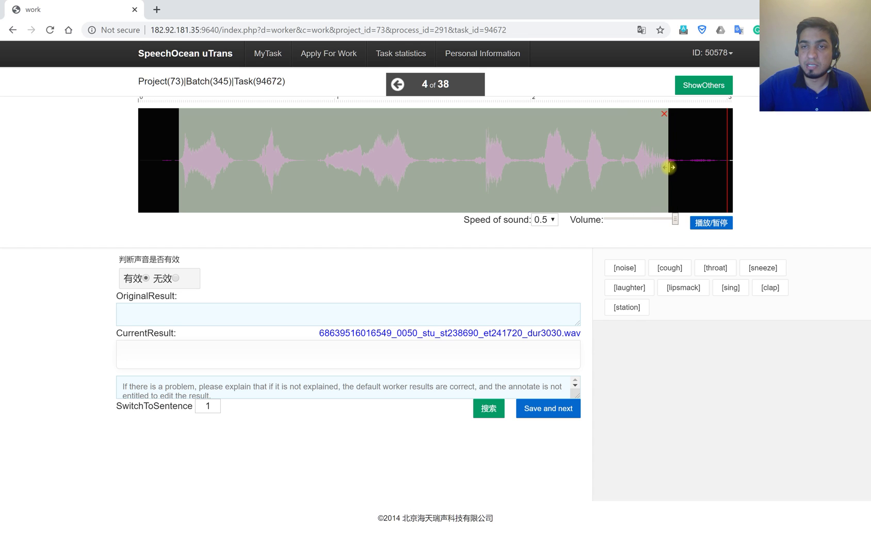
left_click(611, 166)
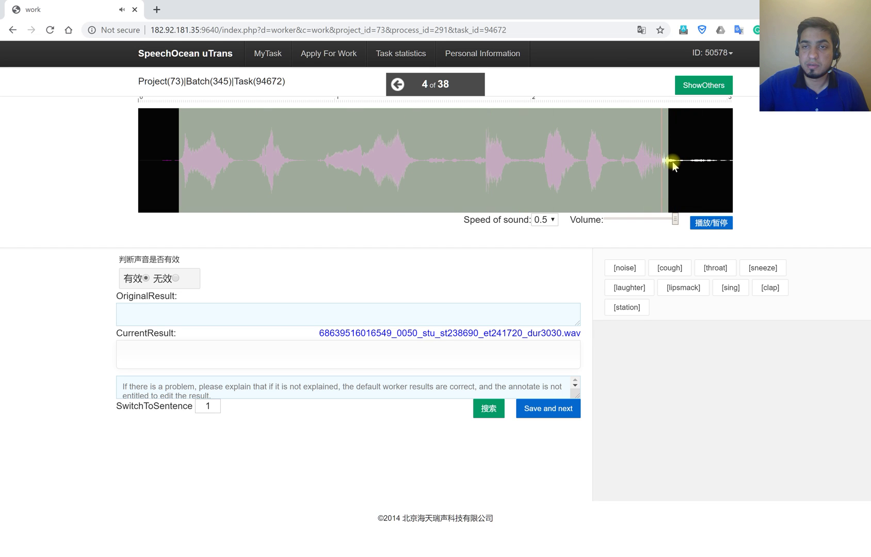
- Transcribe the fourth audio as "I eat dinner at six o clock." in CurrentResult and save it
left_click(167, 350)
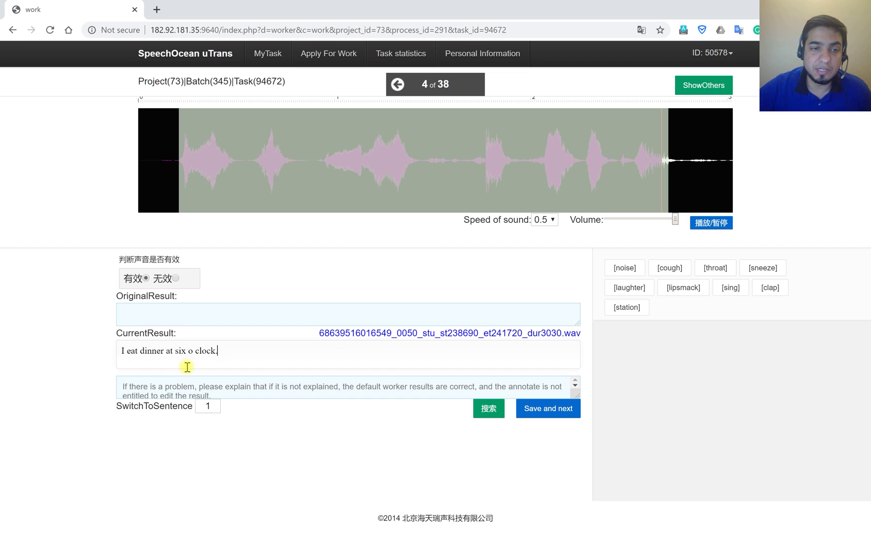
left_click(541, 418)
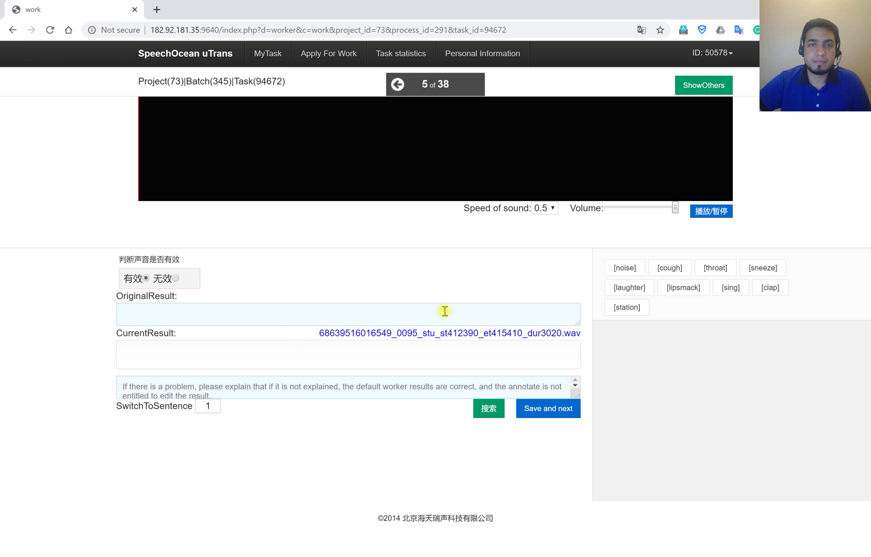
- Listen to the fifth audio, mark its speech region from about 0.19 s to about 1.87 s and play it
left_click(478, 185)
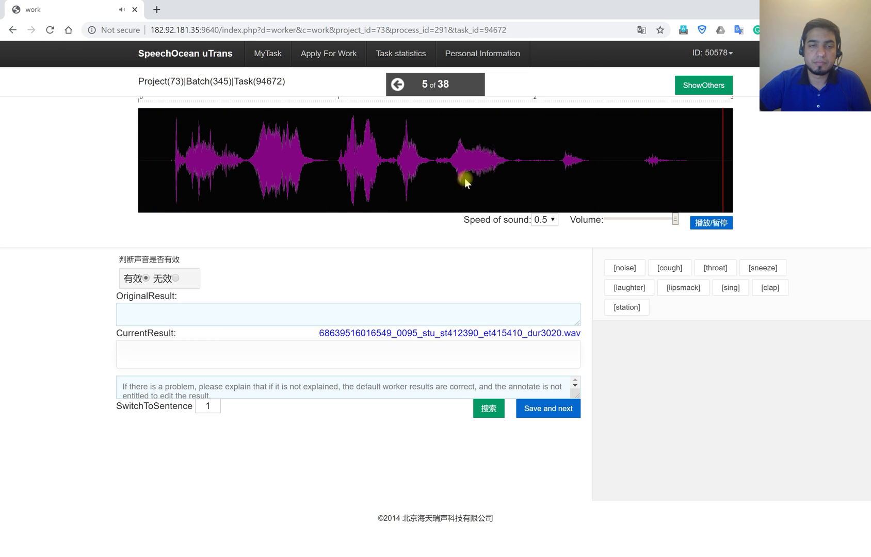
left_click(171, 158)
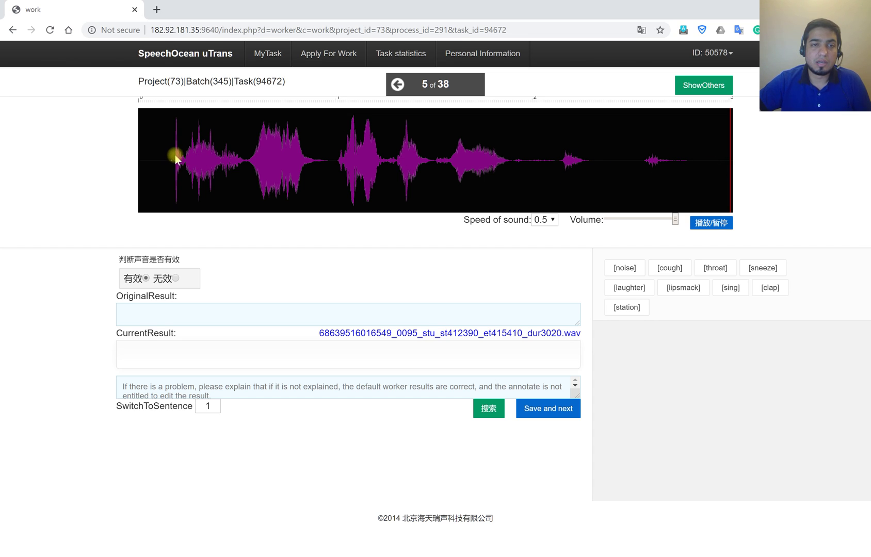
left_click_drag(175, 162, 509, 172)
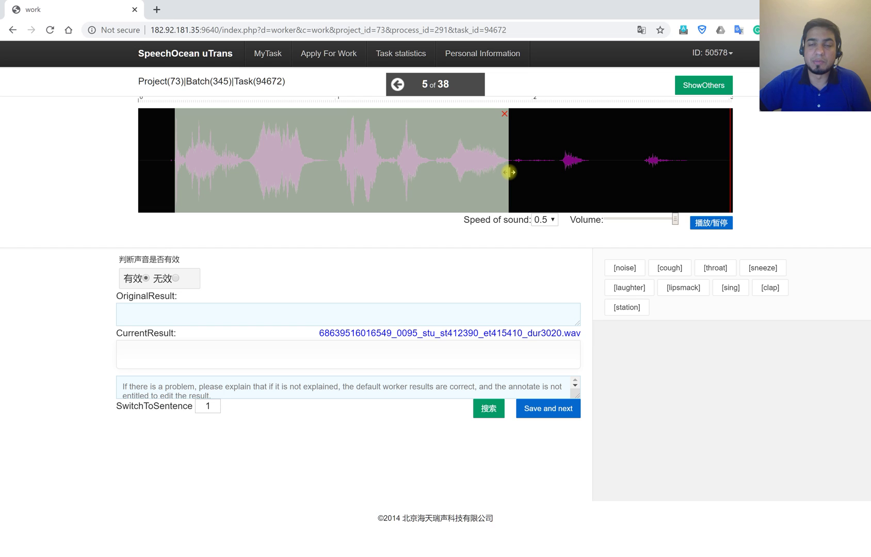
left_click_drag(509, 172, 506, 170)
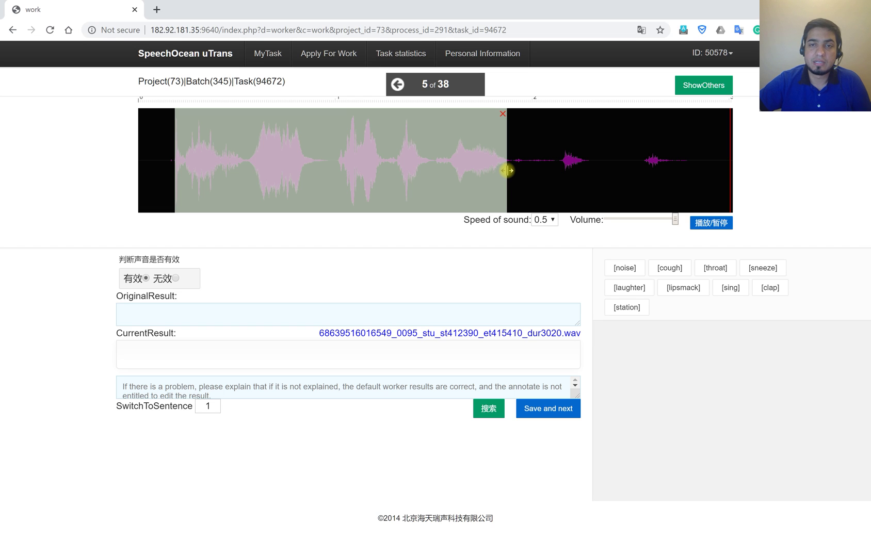
left_click(507, 170)
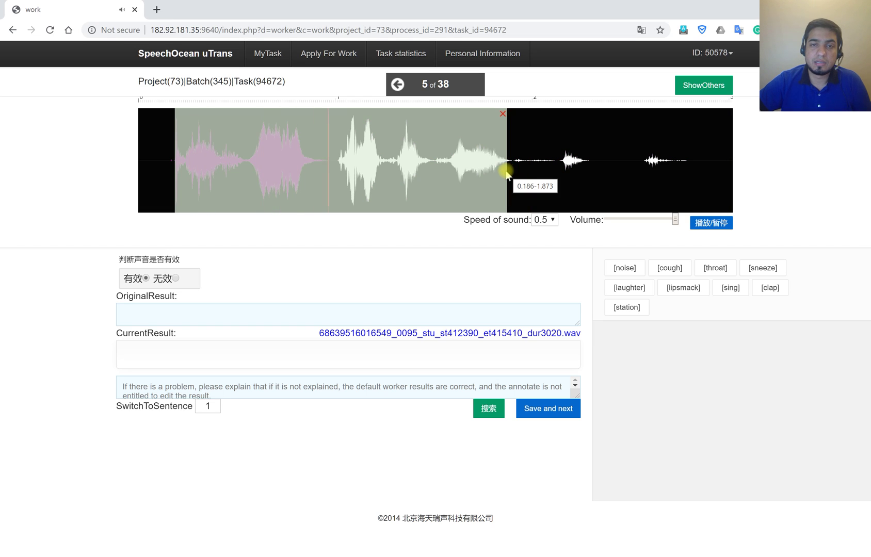
- Transcribe the fifth audio as "It is eight o clock." in CurrentResult and save it
left_click(197, 347)
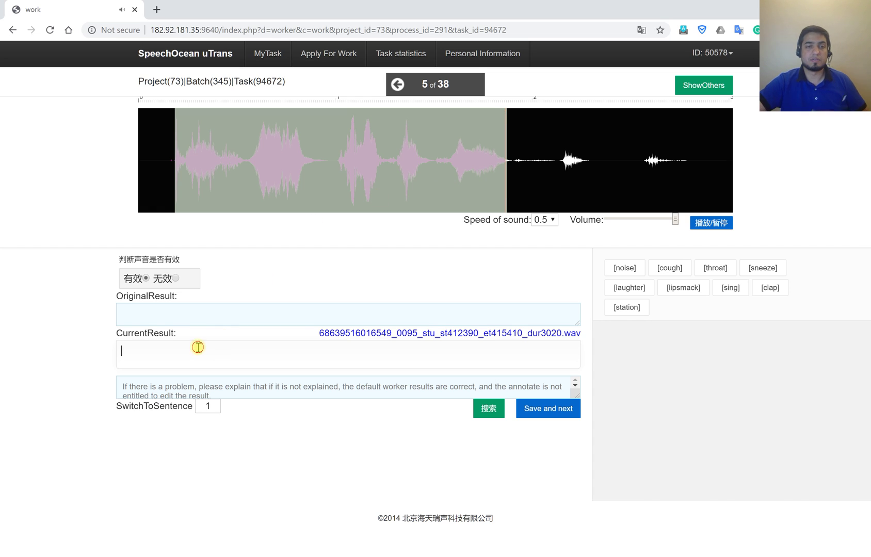
type("It")
type("is eight o clock.")
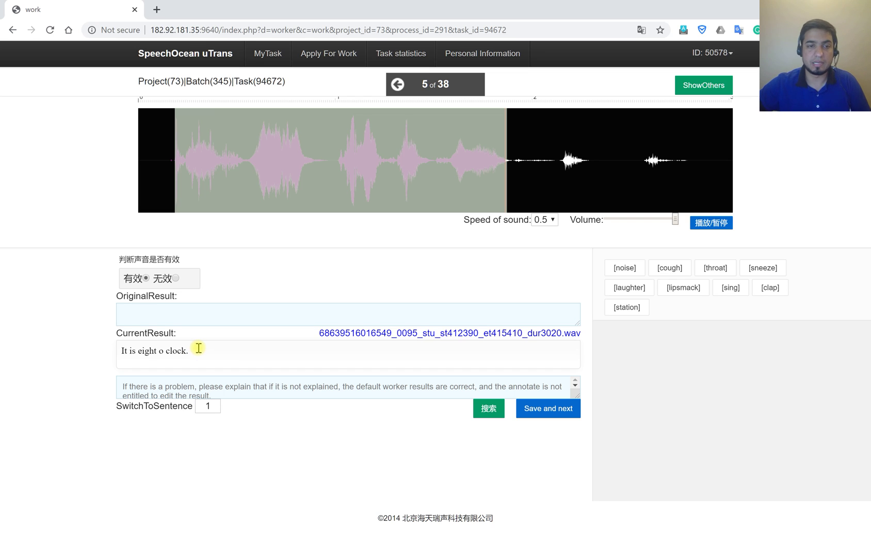
left_click(565, 415)
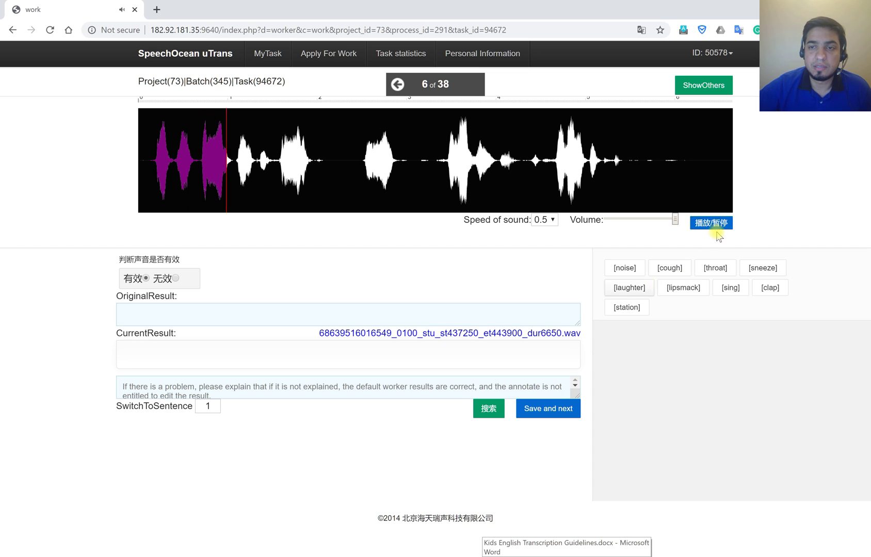
- Pause the sixth audio and review the invalidity reasons and audio interception rules in Kids English Transcription Guidelines.docx in Microsoft Word
left_click(716, 225)
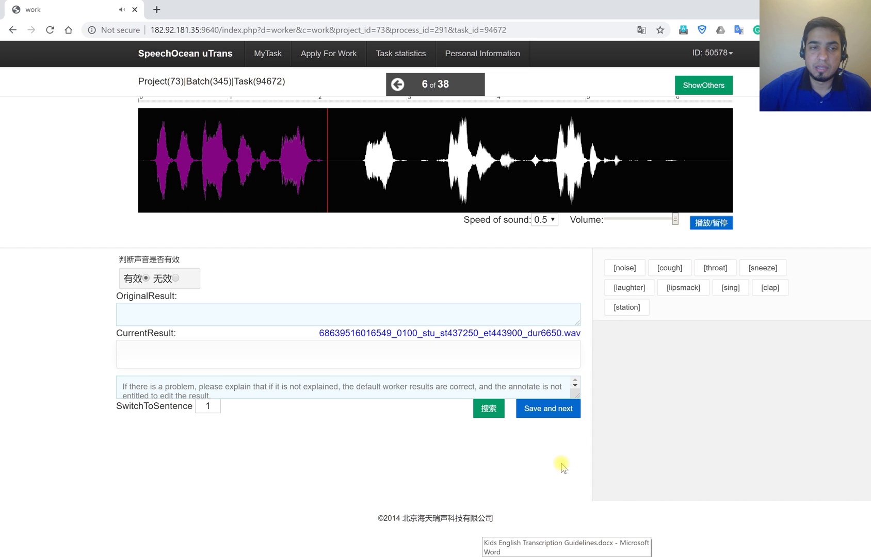
left_click(567, 547)
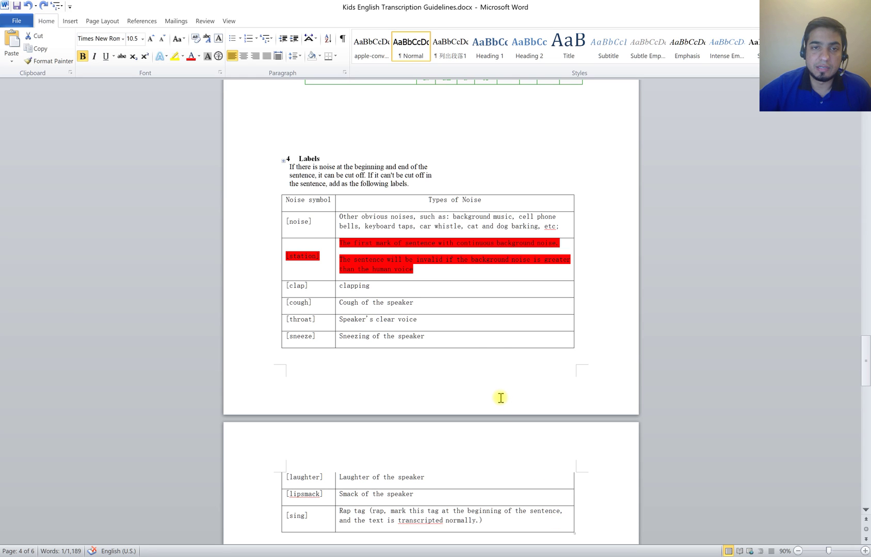
scroll(500, 399, "up", 10)
scroll(500, 398, "up", 15)
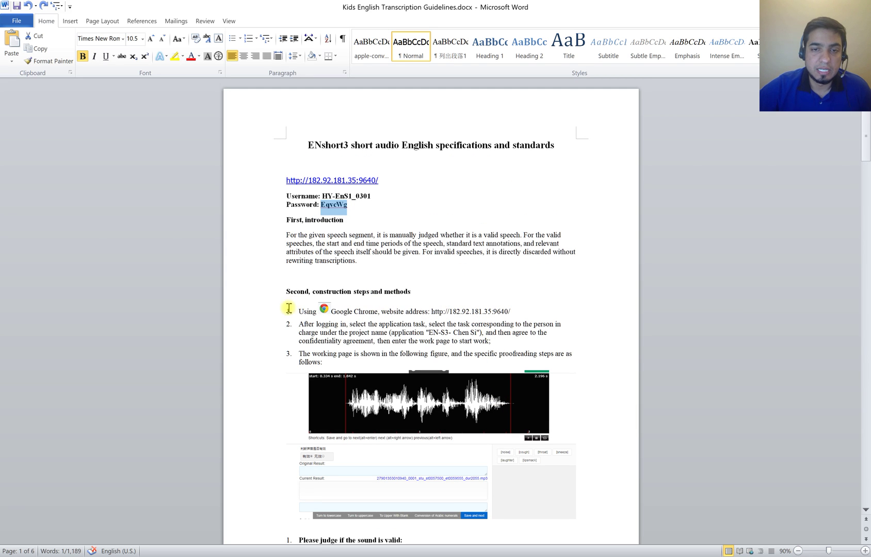
scroll(298, 311, "down", 5)
scroll(298, 312, "down", 3)
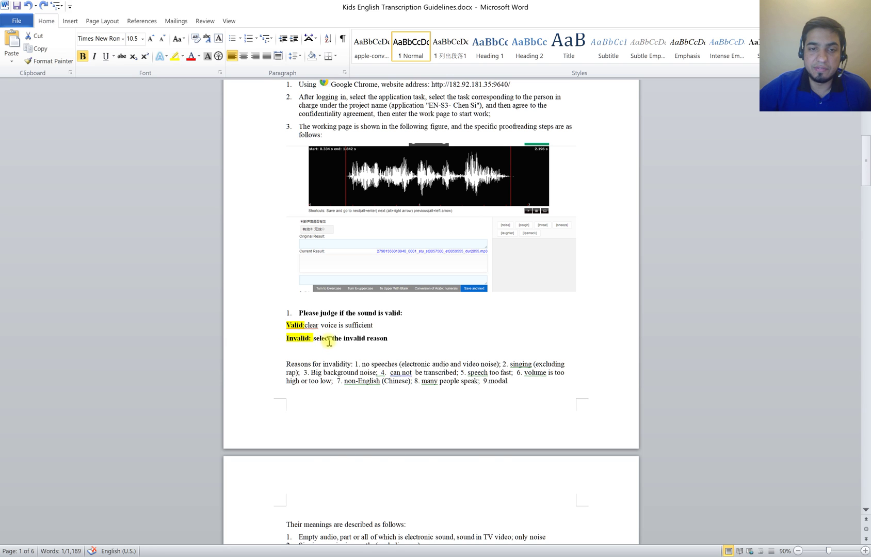
scroll(382, 351, "down", 3)
scroll(296, 268, "down", 3)
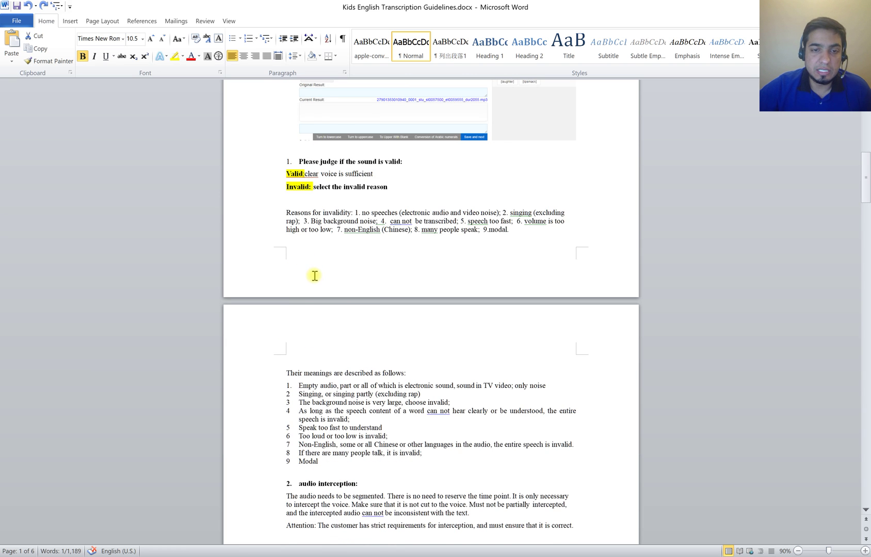
scroll(304, 275, "down", 6)
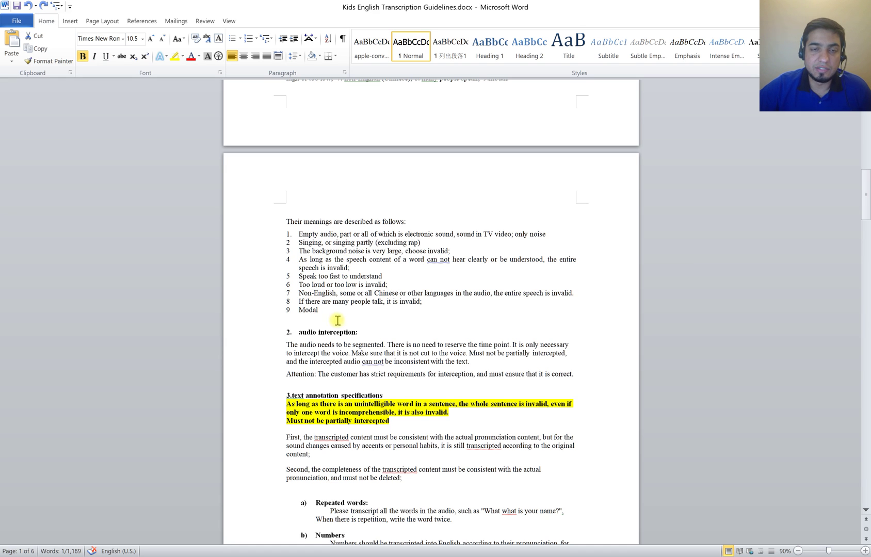
scroll(307, 312, "down", 3)
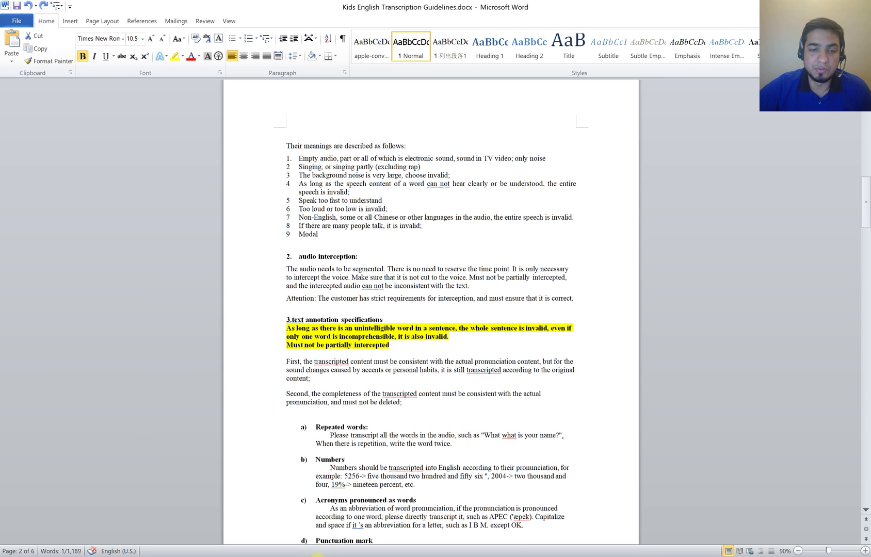
- Switch back to uTrans, view the invalid (无效) reasons for the sixth audio and set it back to valid (有效)
key("alt+Tab")
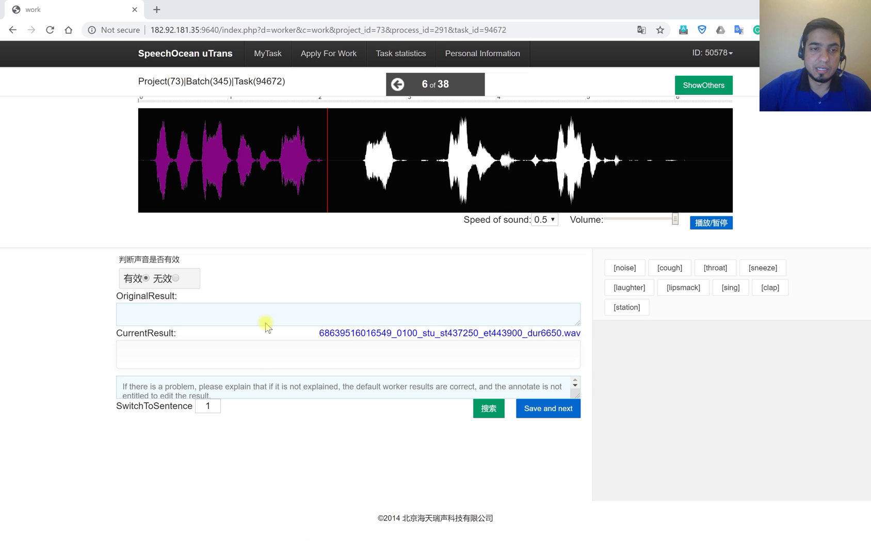
left_click(176, 279)
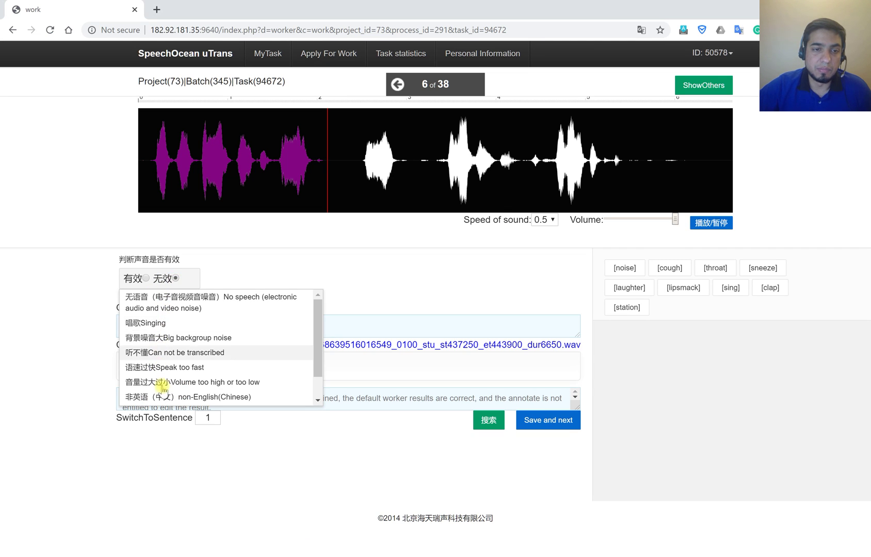
left_click(146, 278)
- Return to the Word guidelines and read the text annotation rules on repeated words, numbers, acronyms and punctuation
key("alt+Tab")
scroll(409, 396, "down", 3)
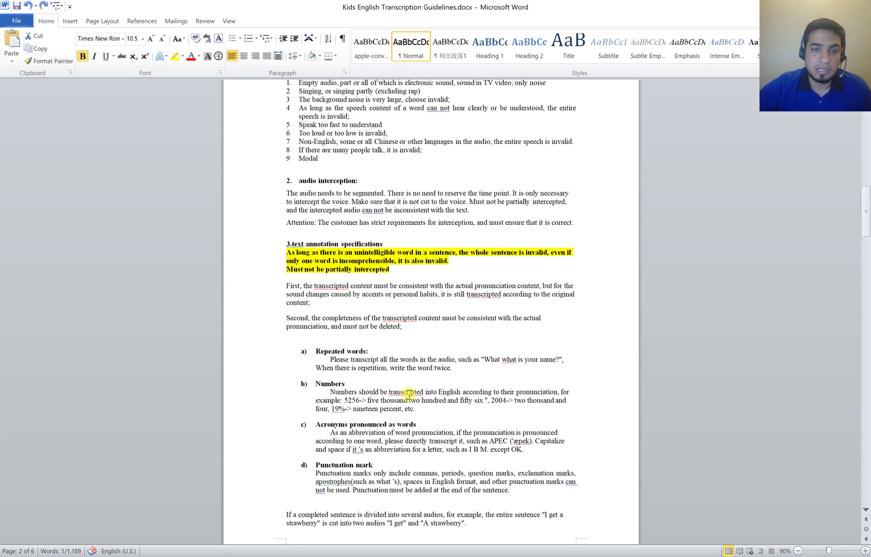
scroll(370, 346, "down", 3)
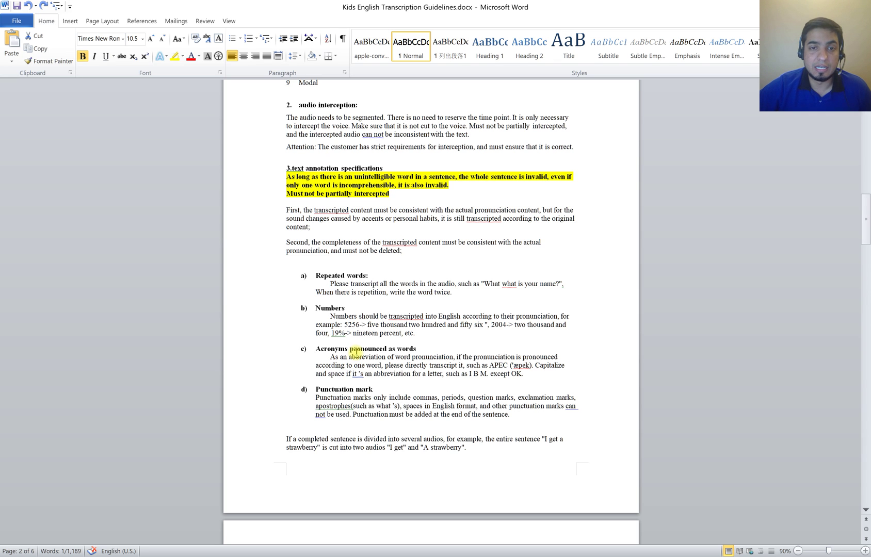
scroll(356, 354, "down", 3)
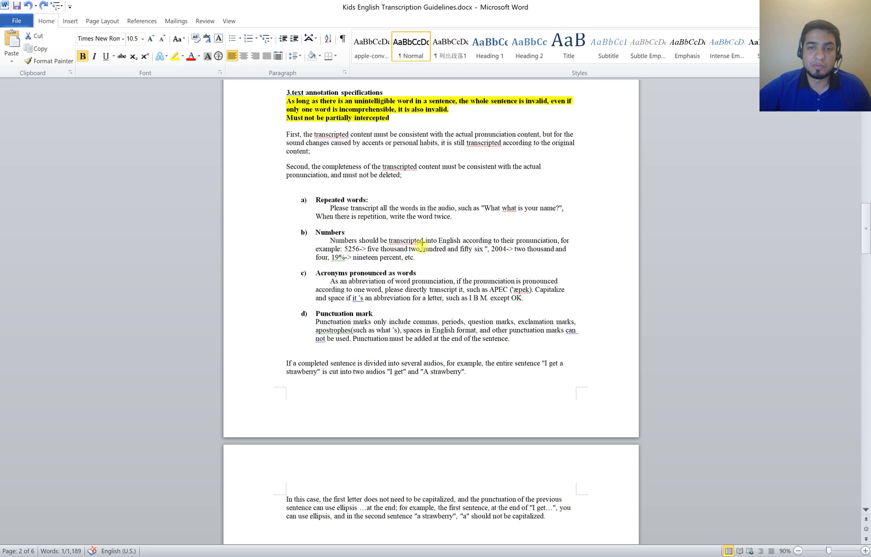
- Read the guideline rules on punctuation, split sentences, English nouns, modal words, semitones and IPA63 phonetic notation
scroll(394, 300, "down", 3)
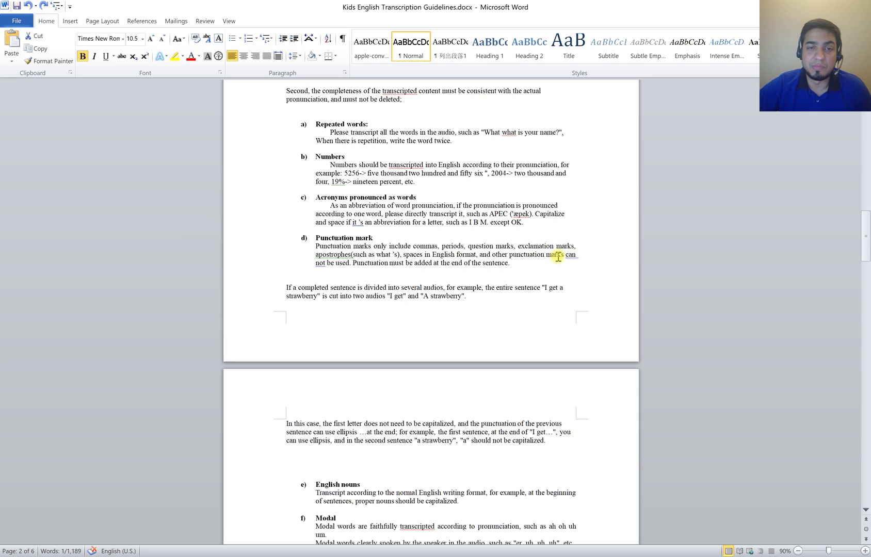
left_click(393, 254)
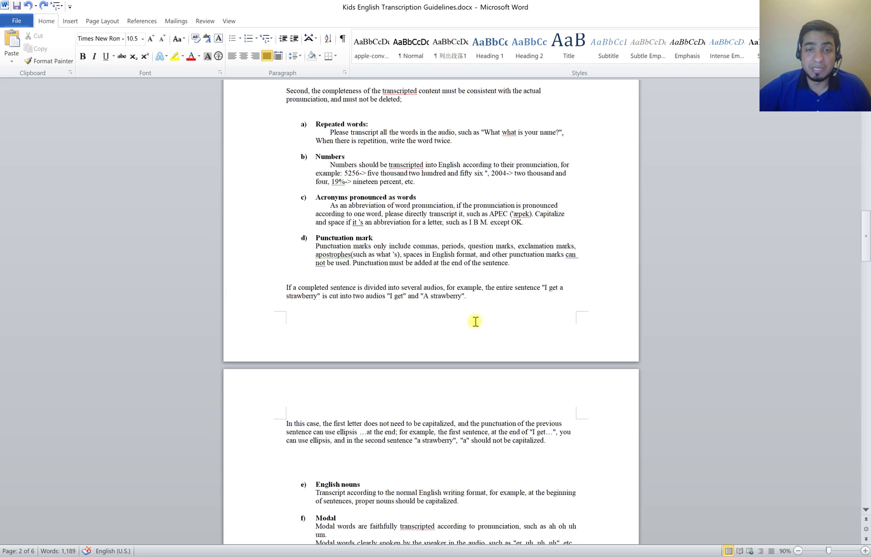
scroll(474, 324, "down", 8)
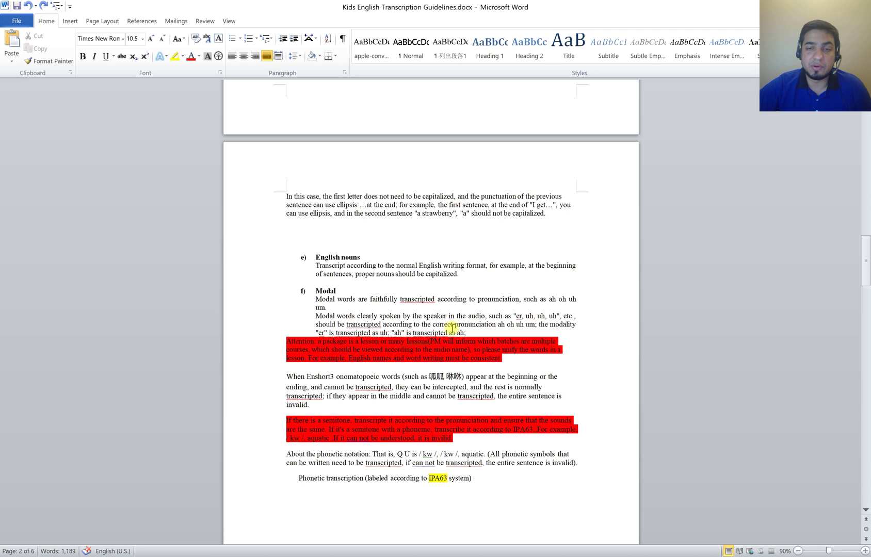
scroll(404, 371, "down", 3)
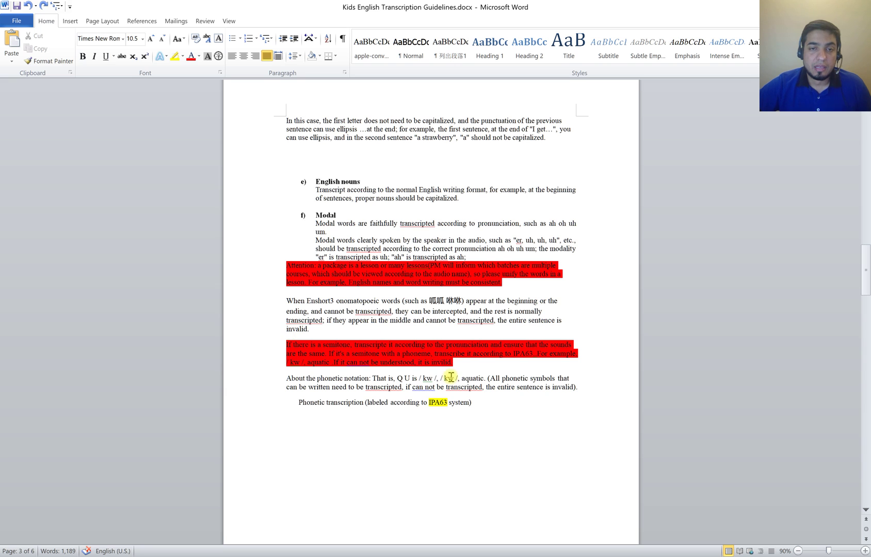
scroll(443, 399, "down", 9)
scroll(442, 399, "down", 9)
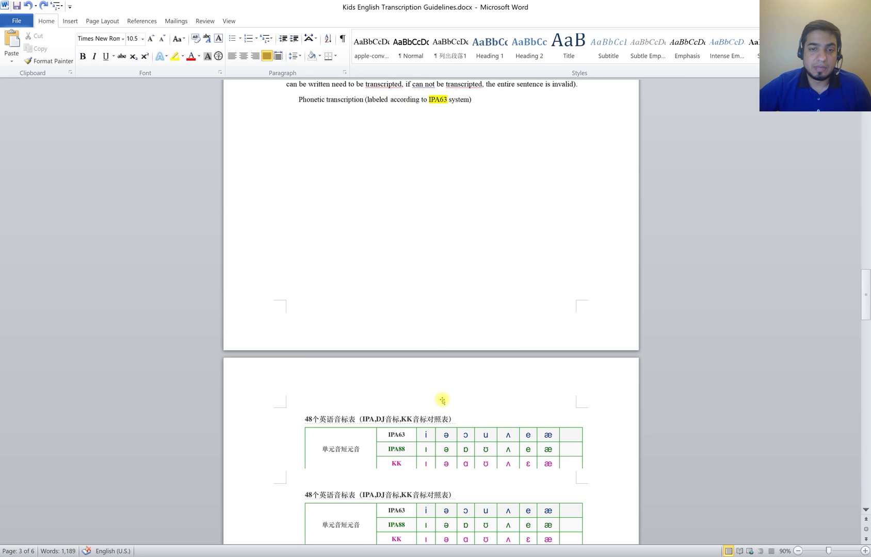
- Review the Labels table of noise symbols and the System prompt section on spelling errors and cutting sound
scroll(433, 339, "down", 12)
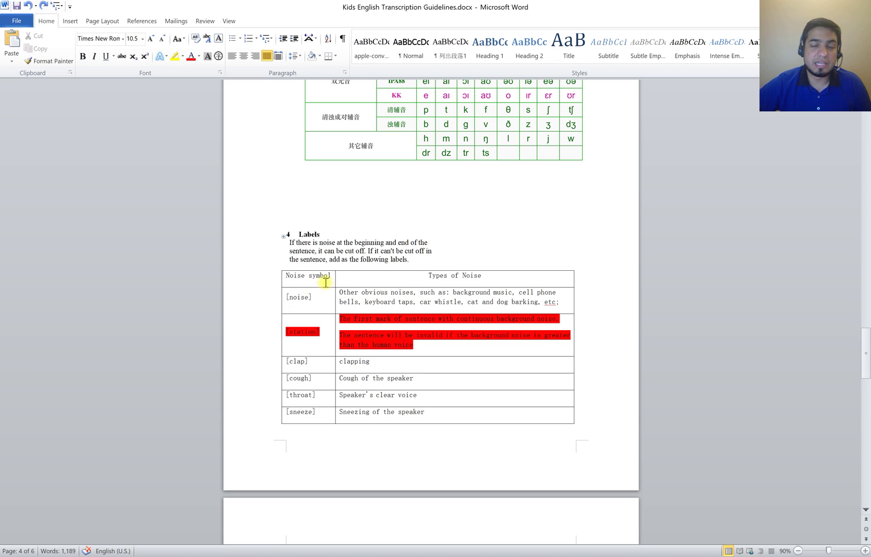
scroll(326, 343, "down", 3)
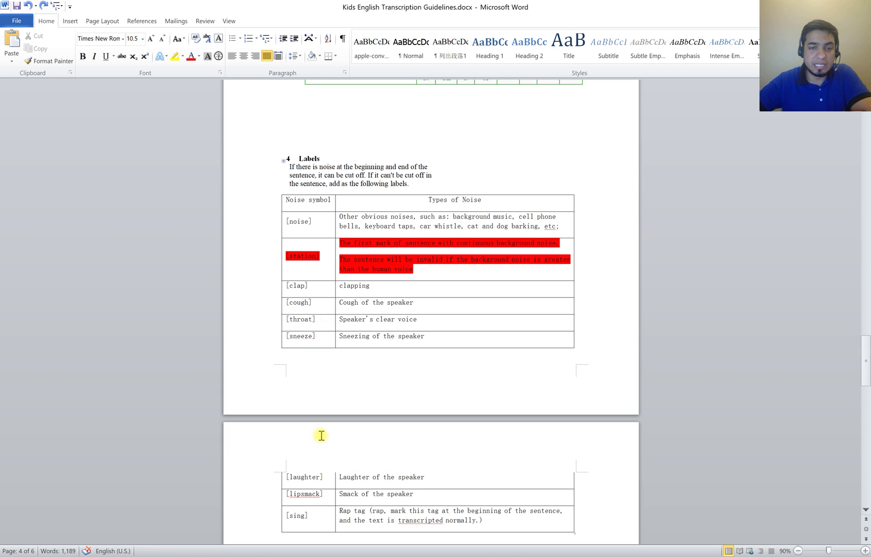
scroll(317, 439, "down", 3)
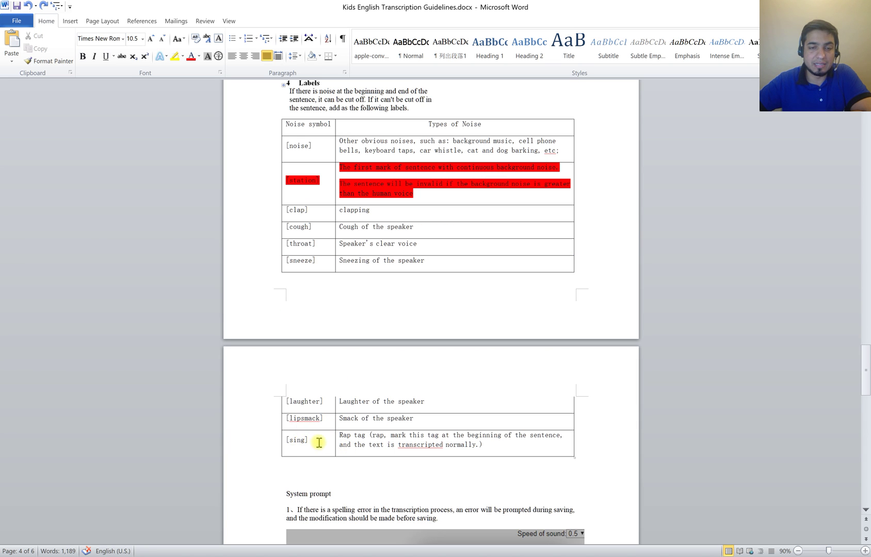
scroll(321, 440, "down", 3)
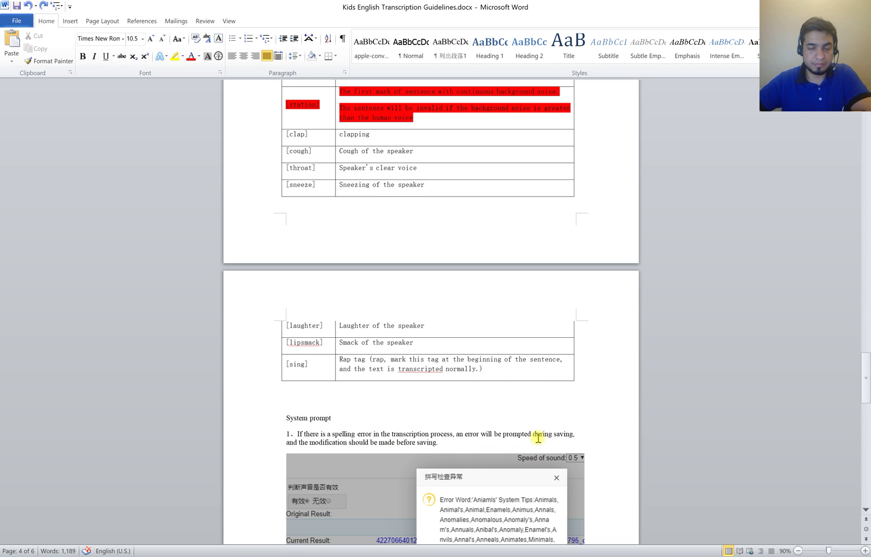
scroll(536, 439, "down", 6)
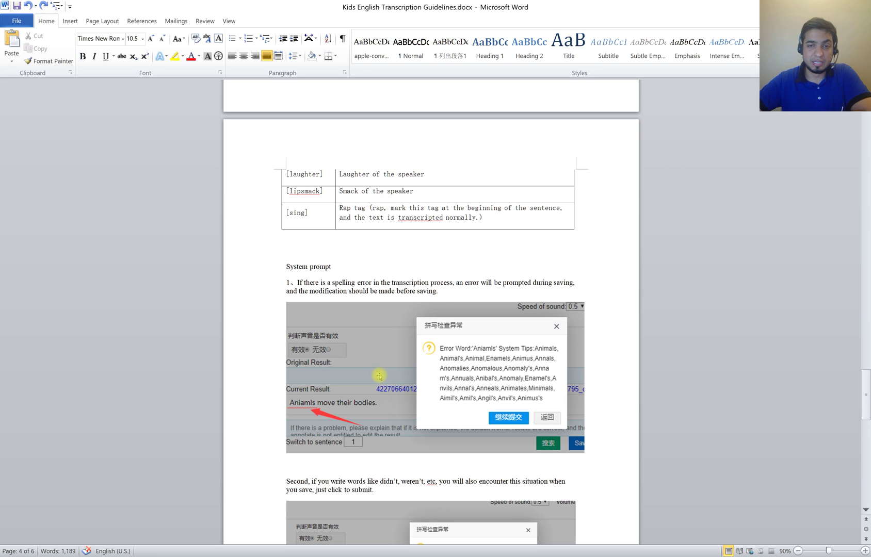
scroll(379, 375, "down", 10)
scroll(379, 378, "down", 7)
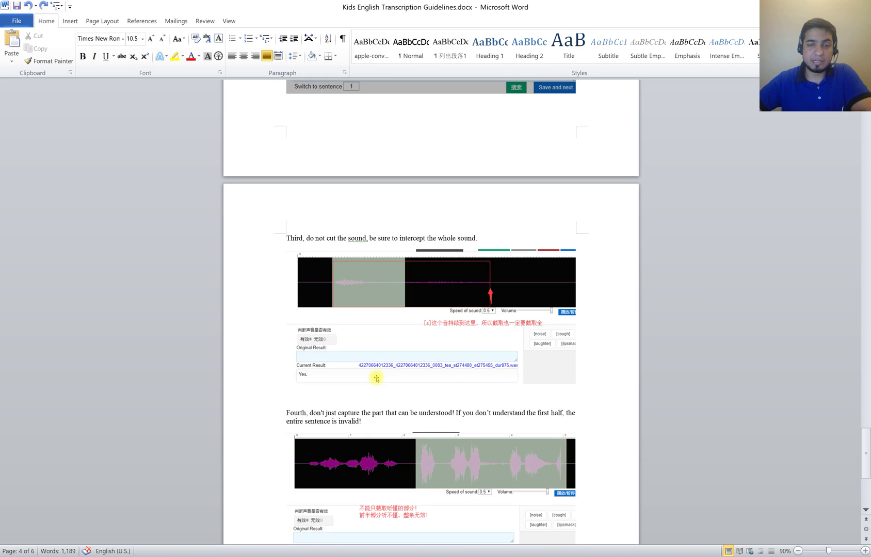
scroll(376, 376, "up", 10)
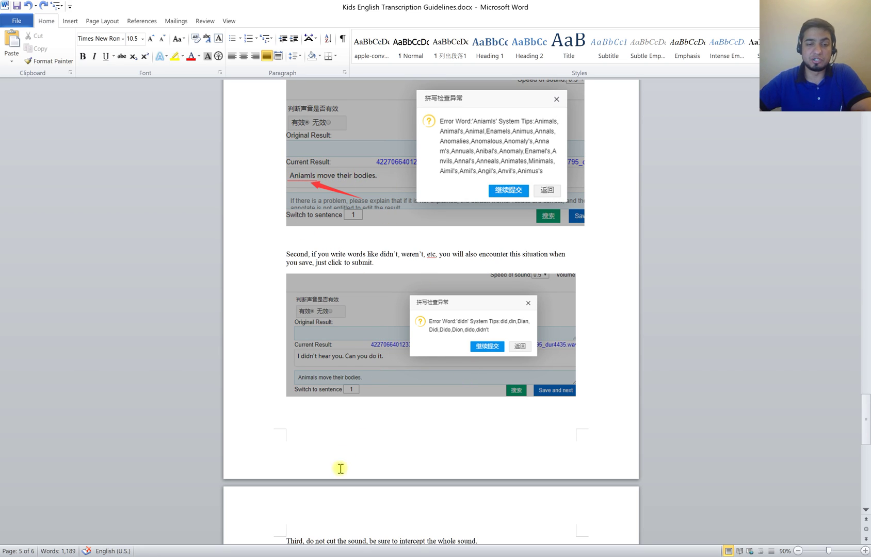
- Switch back to uTrans, replay the sixth audio and mark its speech region from about 0.2 s to 5.4 s
key("alt+Tab")
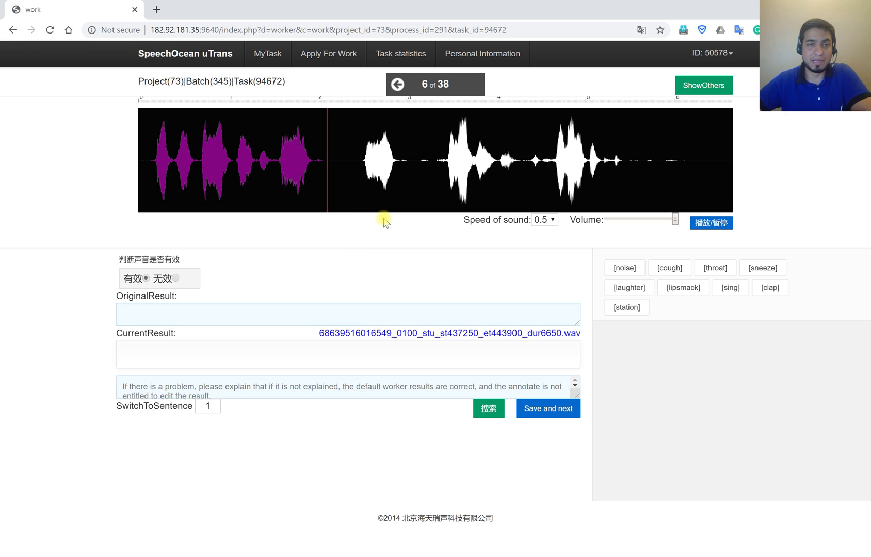
left_click(153, 162)
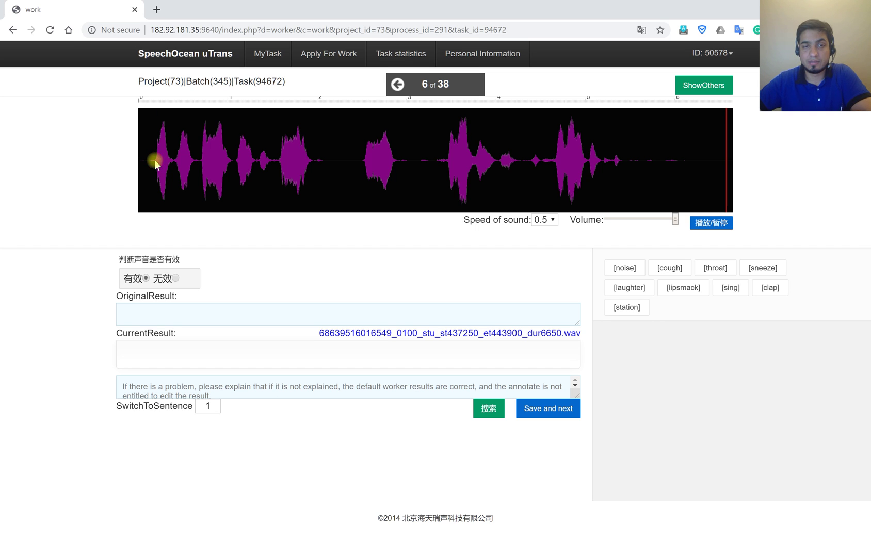
left_click(155, 160)
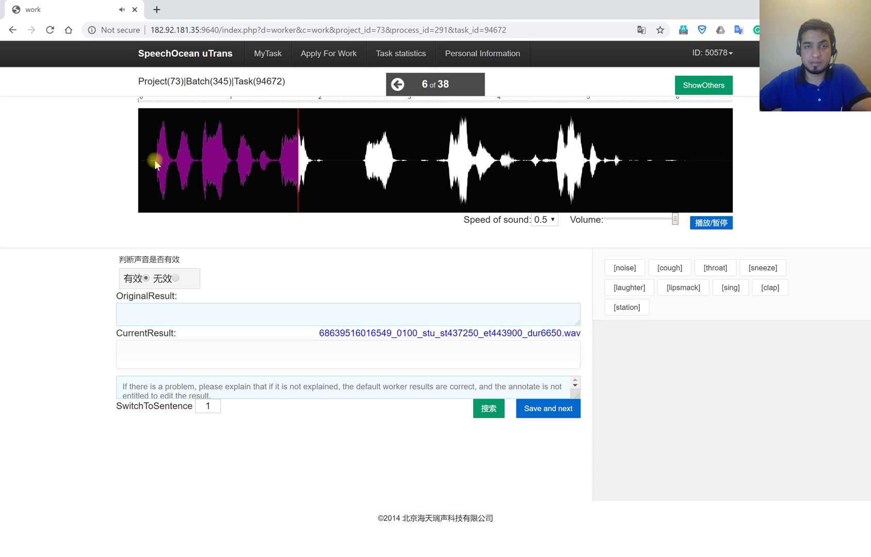
left_click(154, 160)
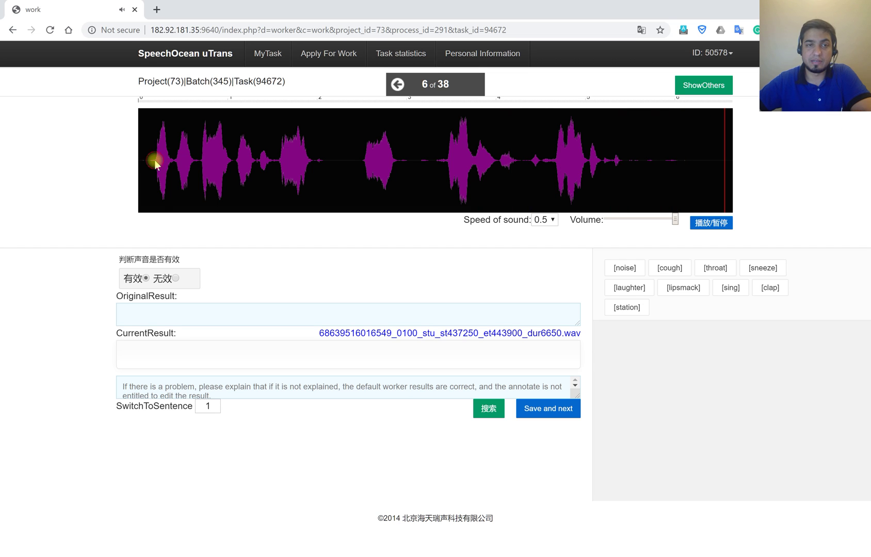
mouse_move(155, 160)
left_mouse_down()
mouse_move(472, 187)
mouse_move(557, 168)
mouse_move(619, 167)
left_mouse_up()
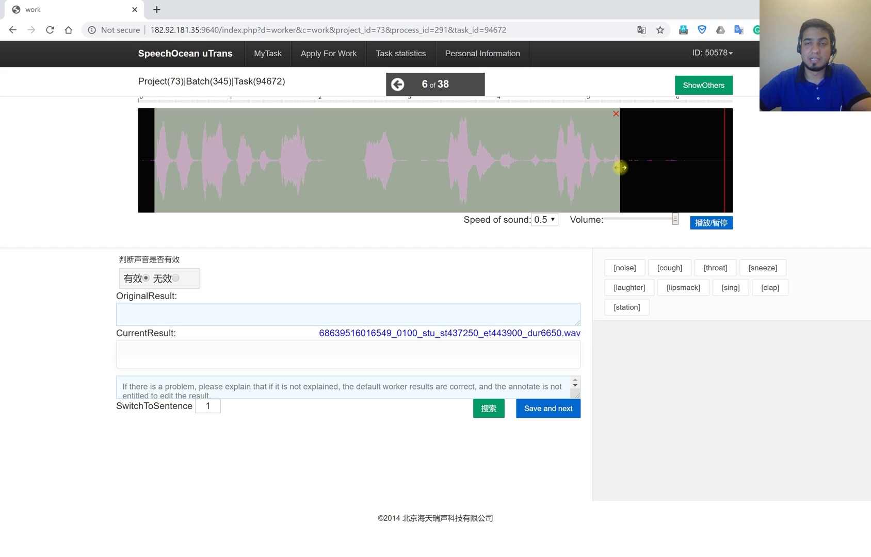
- Transcribe the sixth audio in CurrentResult as "My sister go to bed at twelve years old at twelve o clock."
left_click(199, 345)
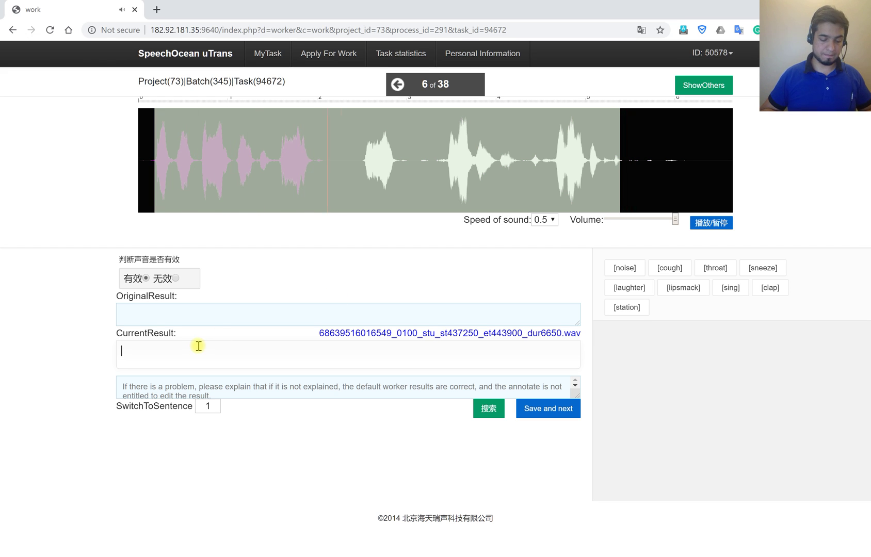
type("My sister ")
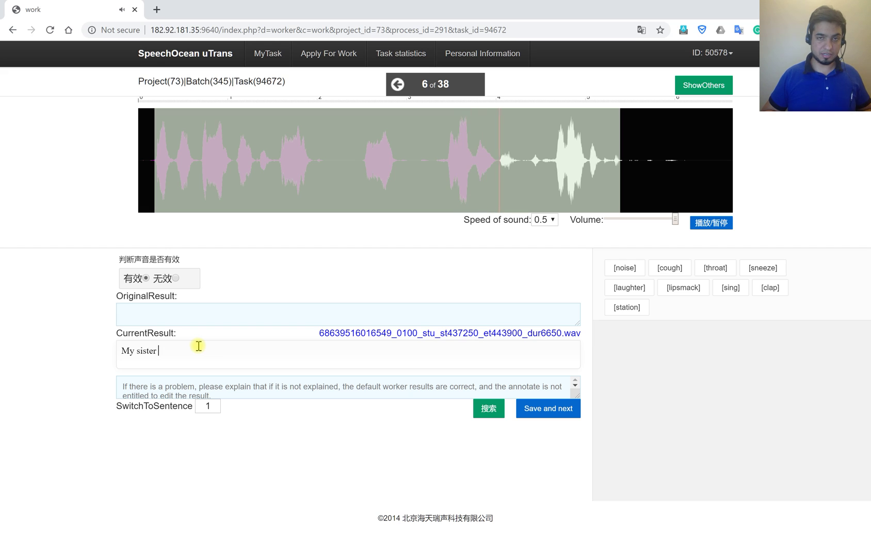
type("go to bed at")
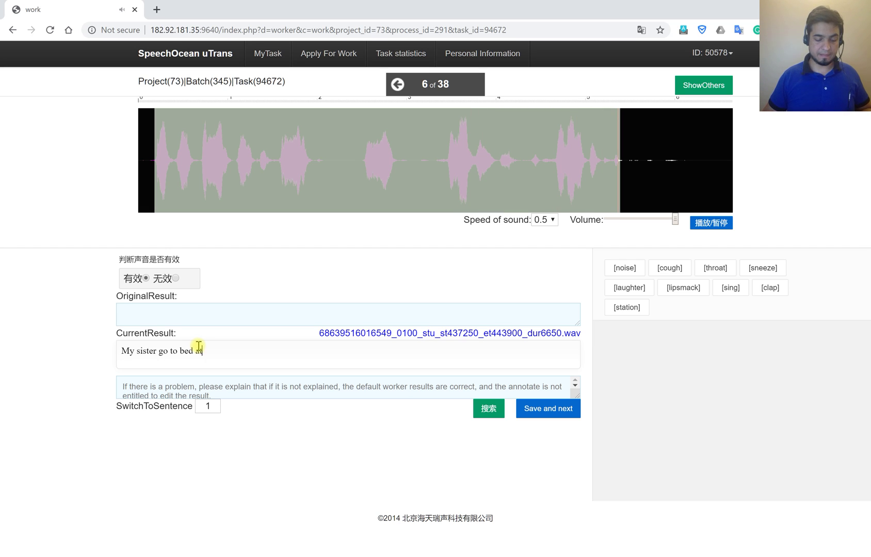
type(" twel")
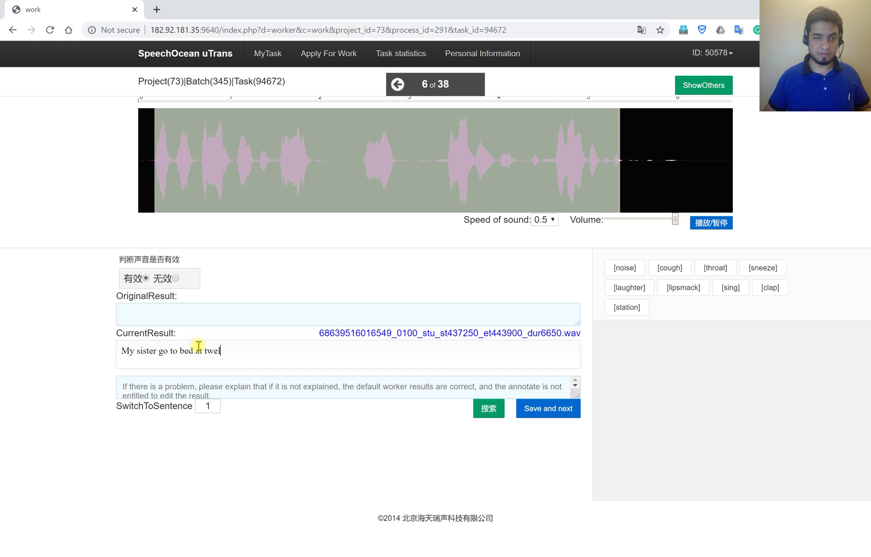
type("we")
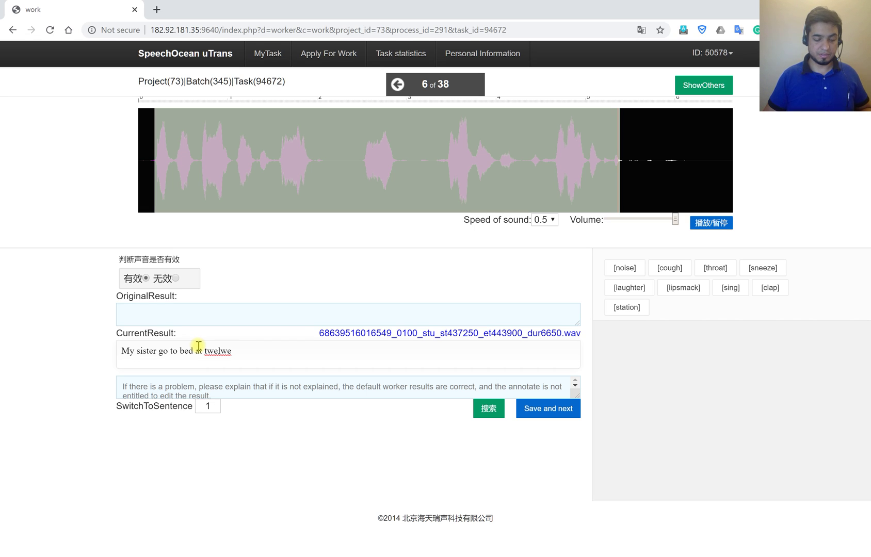
type(" years old")
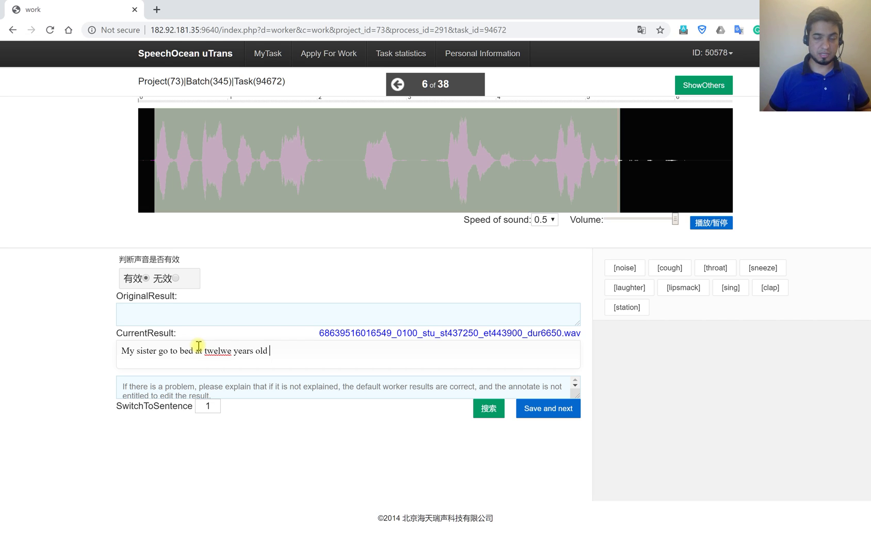
type(" at")
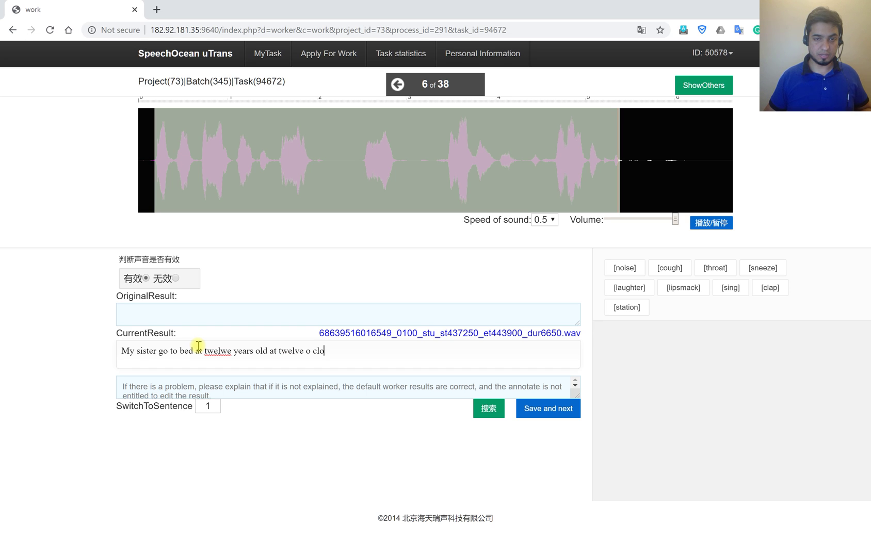
type("twelve o clock")
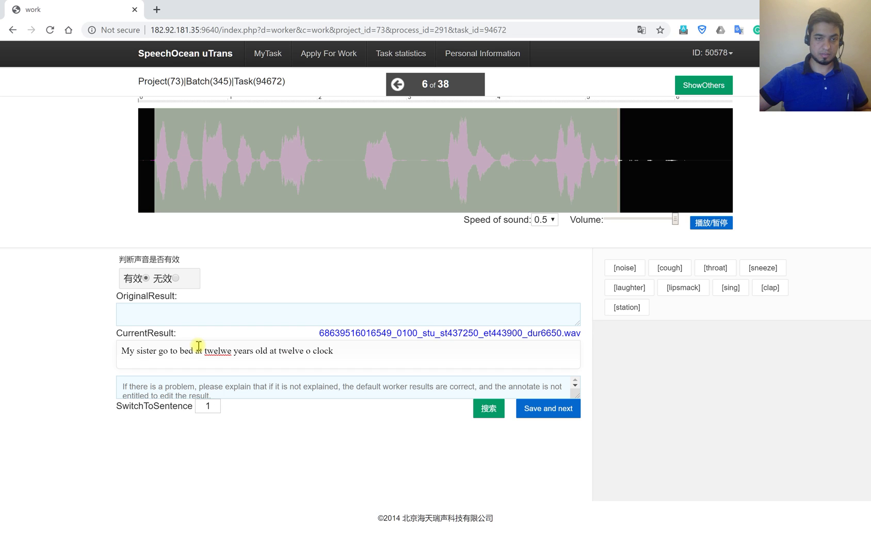
right_click(206, 351)
left_click(293, 355)
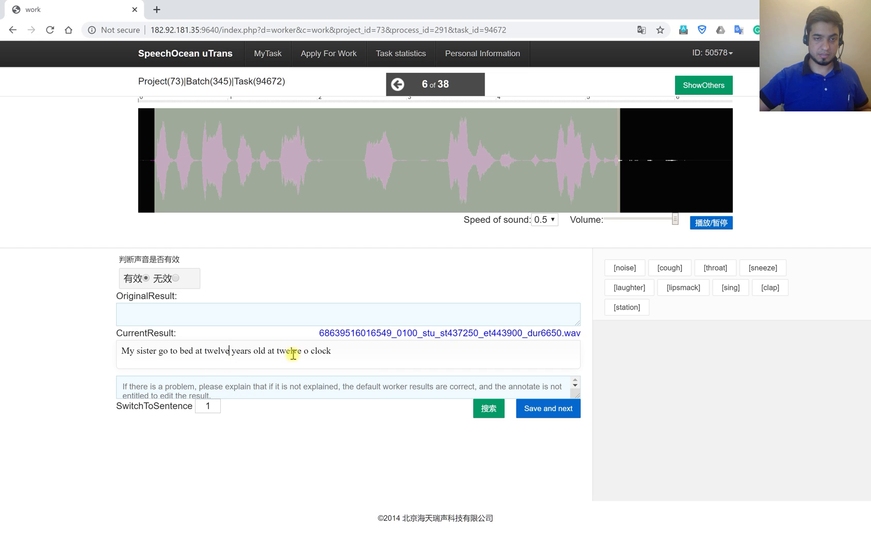
type(".")
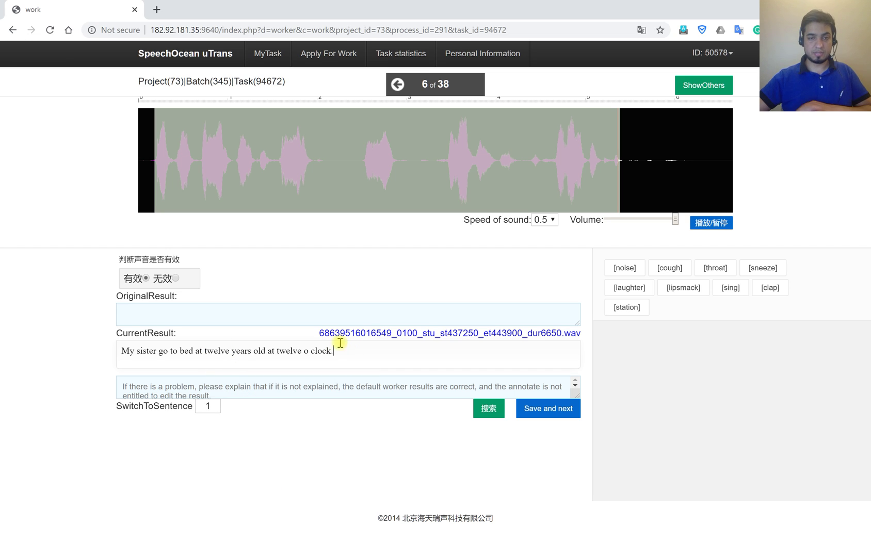
- Listen to the sixth audio again, remove the "at" before "twelve o clock" from its transcription and save it
left_click(159, 165)
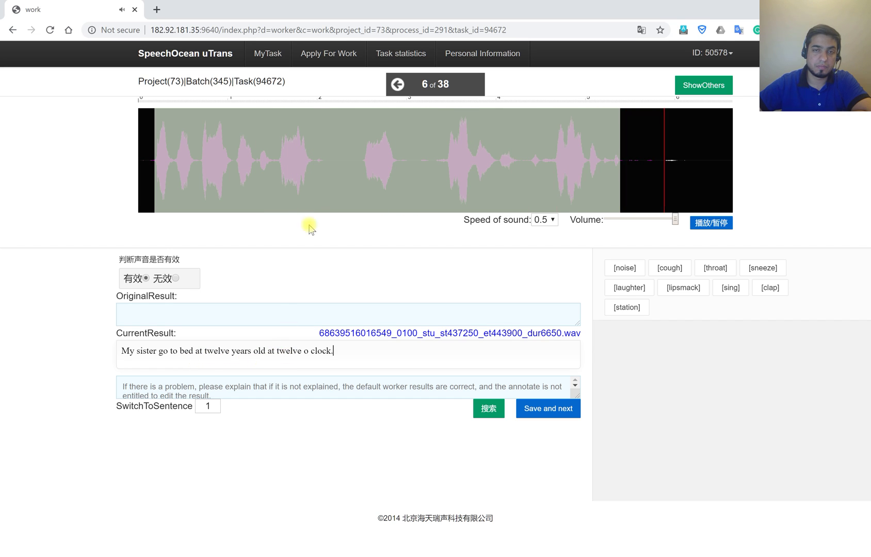
left_click(259, 160)
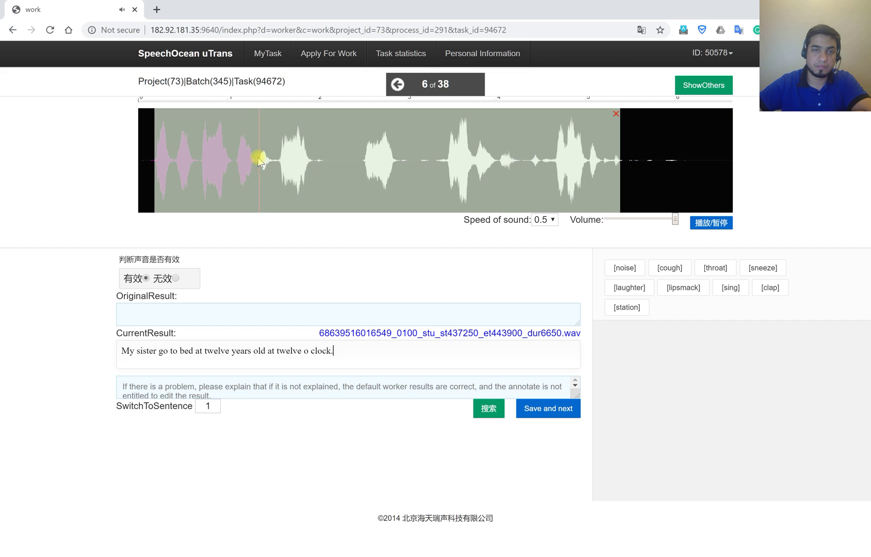
double_click(269, 352)
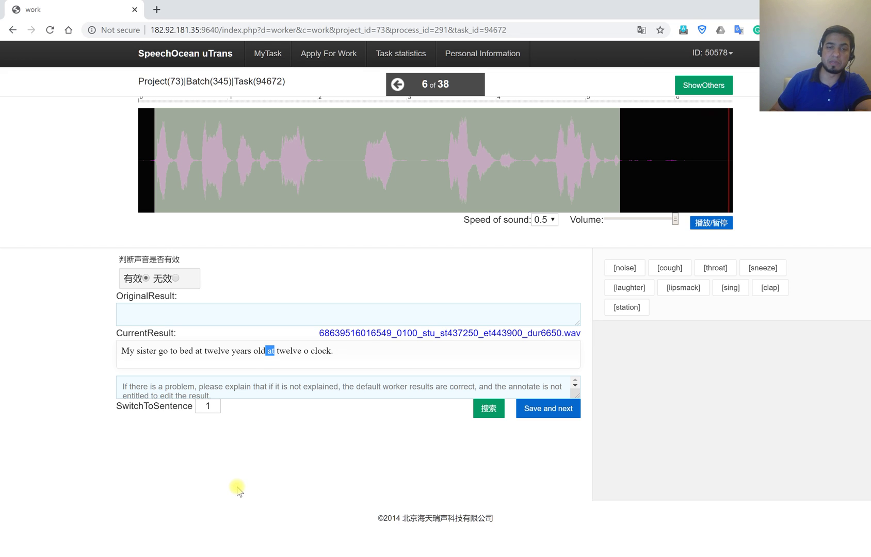
key("BackSpace")
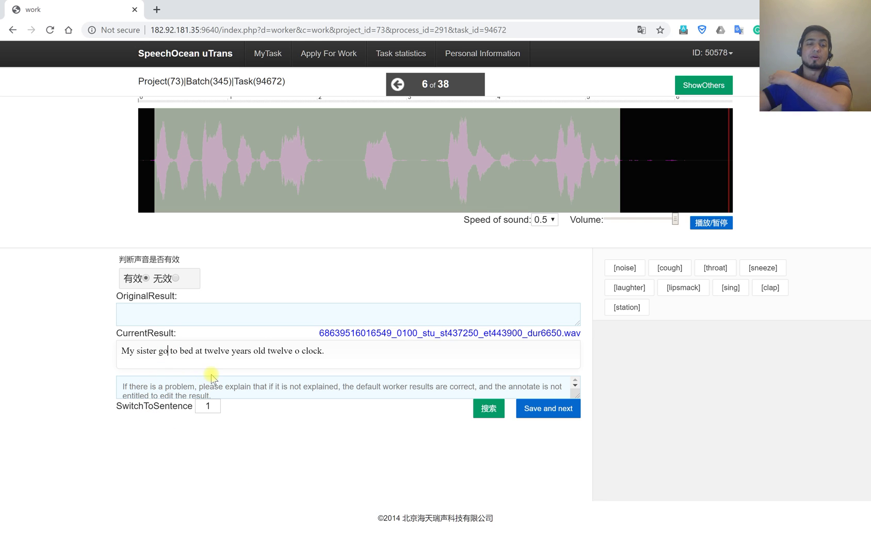
left_click(171, 359)
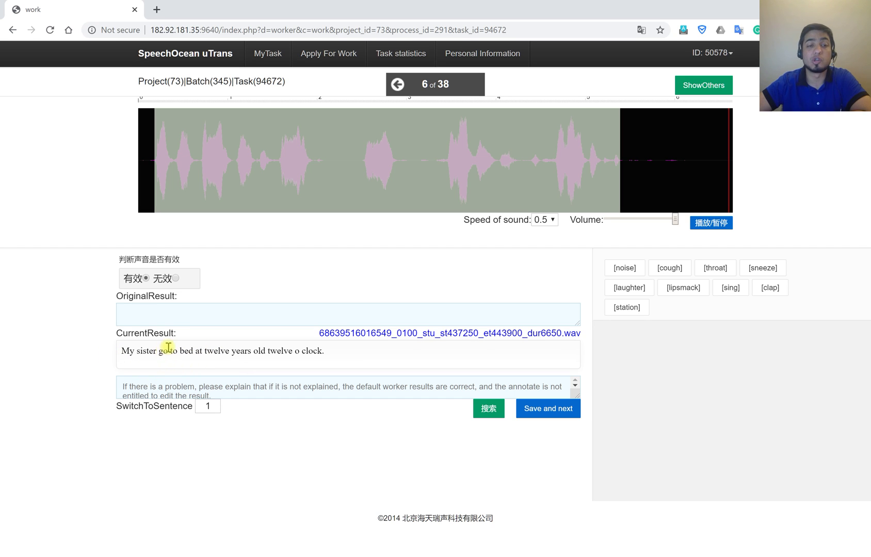
left_click(553, 412)
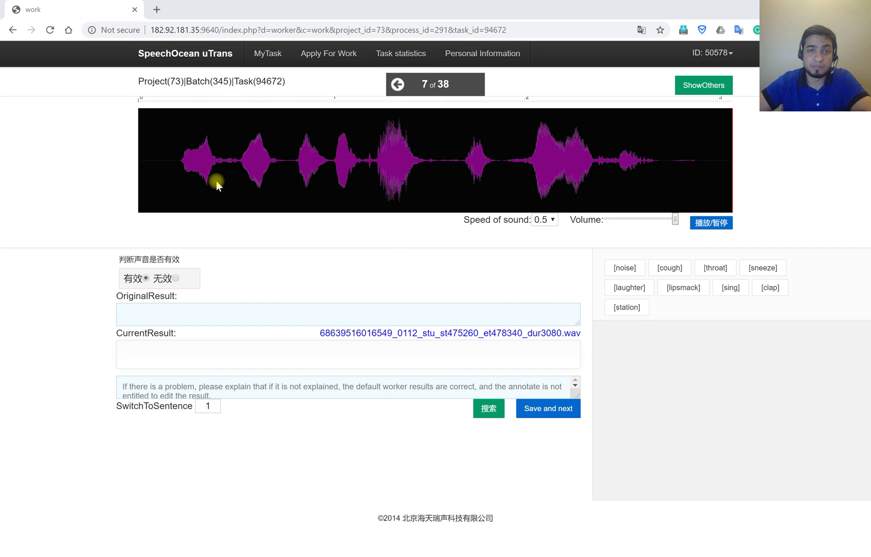
- Play the seventh audio and mark its speech region from about 0.2 s to 2.7 s
left_click(192, 159)
left_click(182, 161)
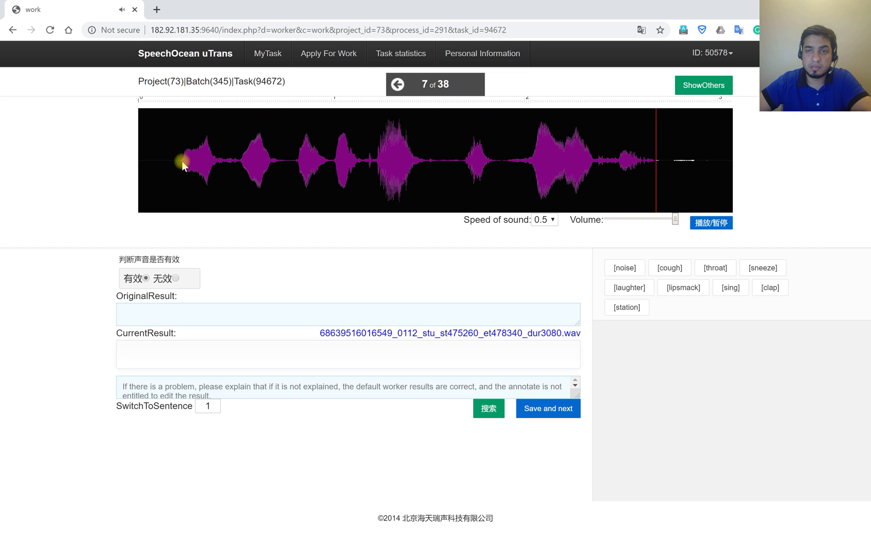
left_click_drag(181, 161, 660, 168)
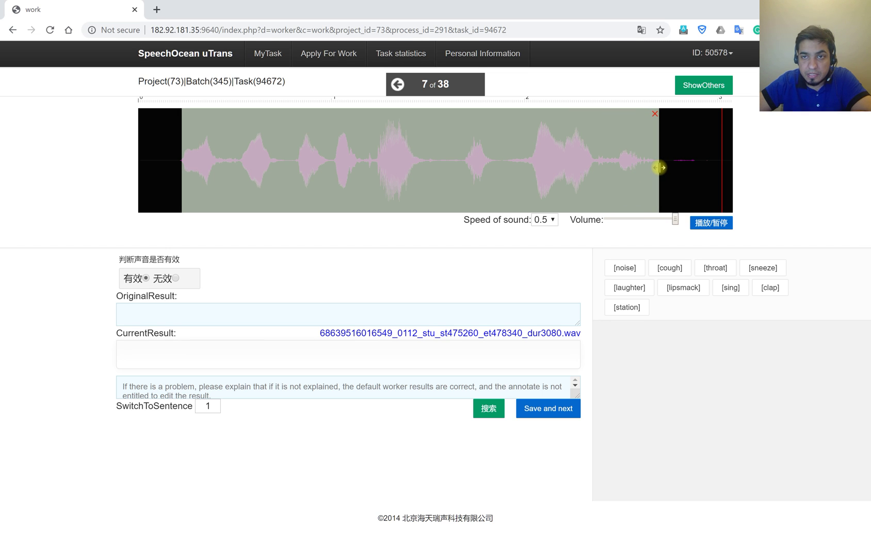
- Replay the seventh audio's marked region, transcribe it in CurrentResult as "My sister wake up at twelve o clock." and save it
left_click(622, 180)
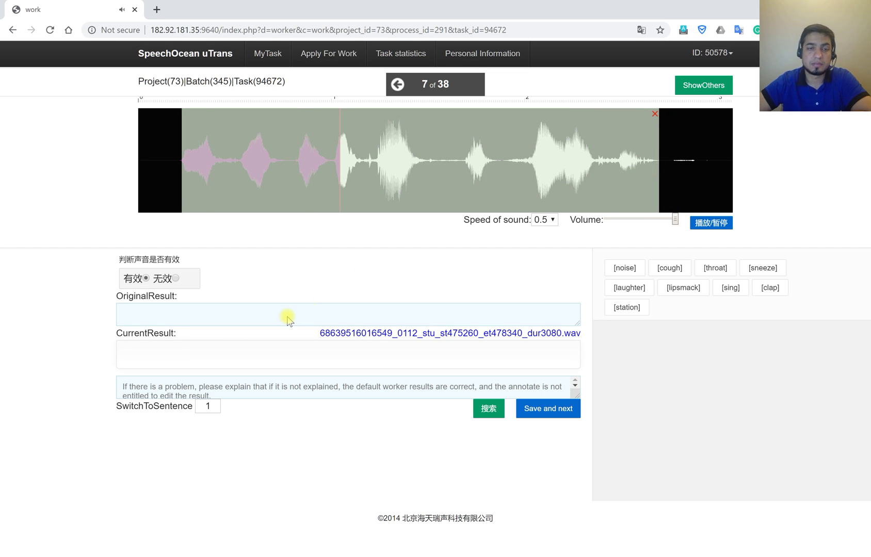
left_click(199, 354)
type("M")
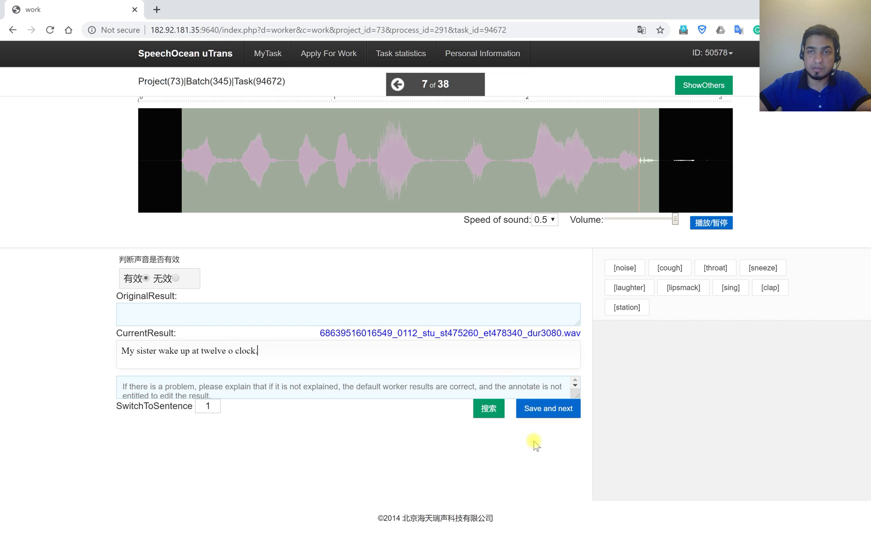
left_click(552, 416)
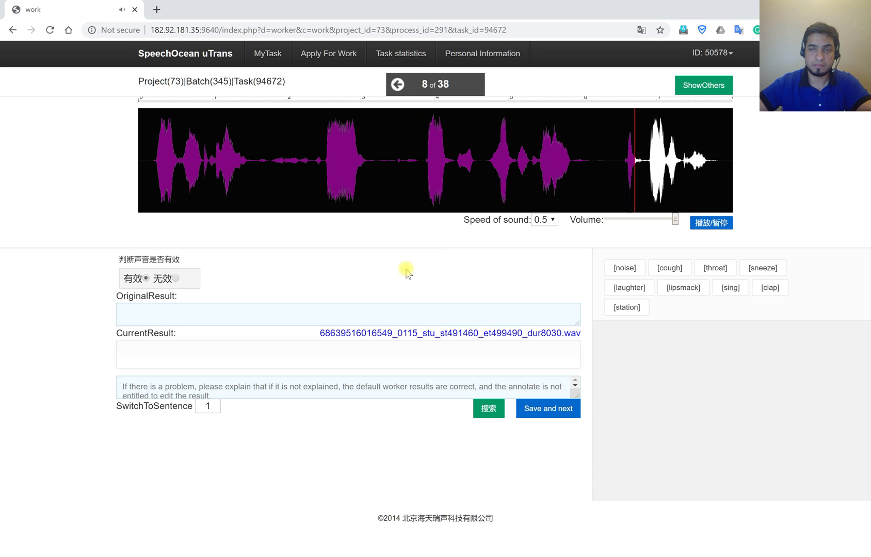
- Replay the eighth audio from its start and mark its second speech burst as a region from about 2.4 s to 3.5 s
left_click(154, 161)
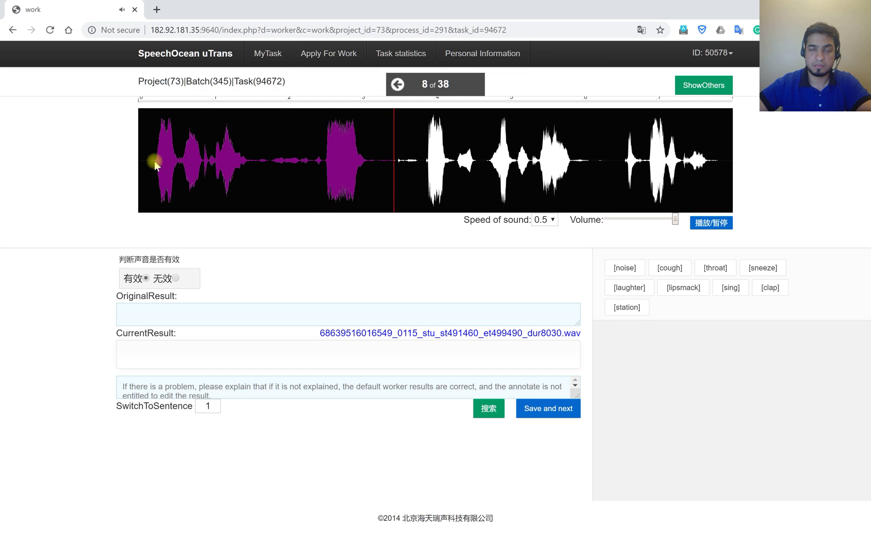
left_click(154, 161)
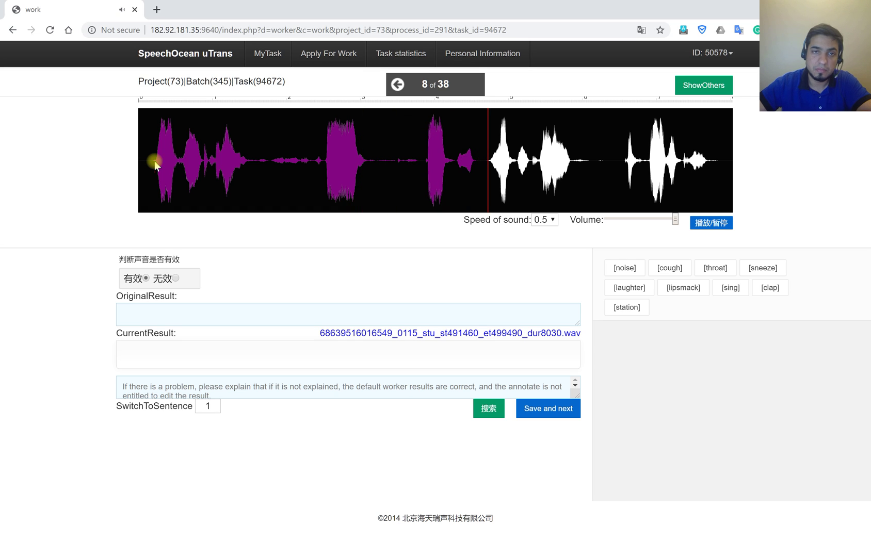
left_click(154, 162)
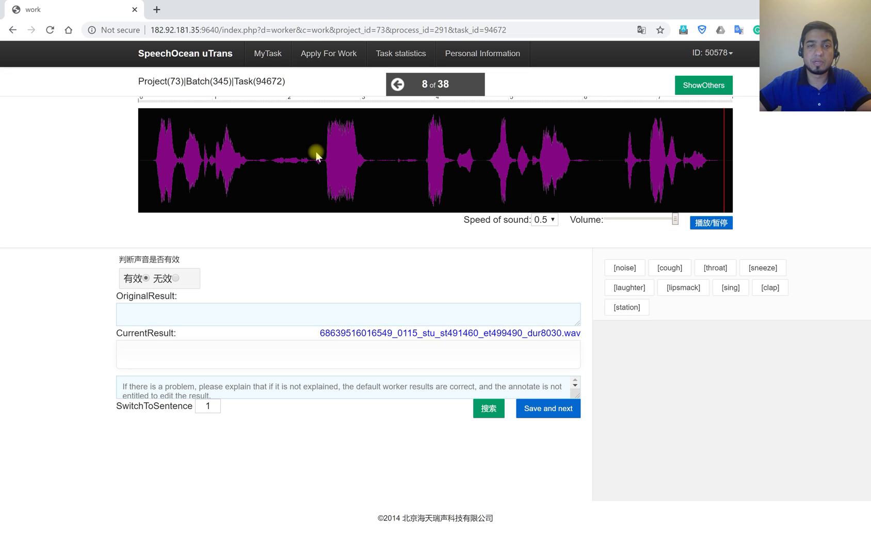
left_click_drag(316, 153, 396, 154)
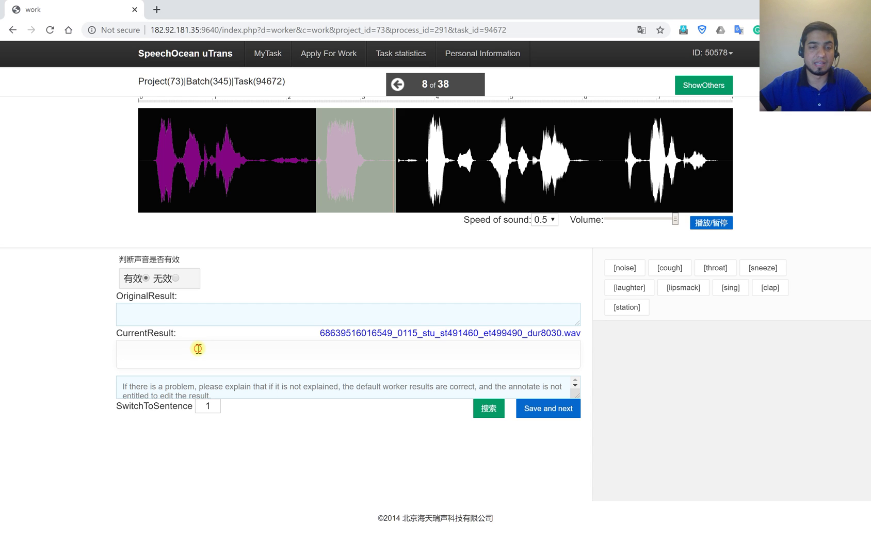
type("Ste")
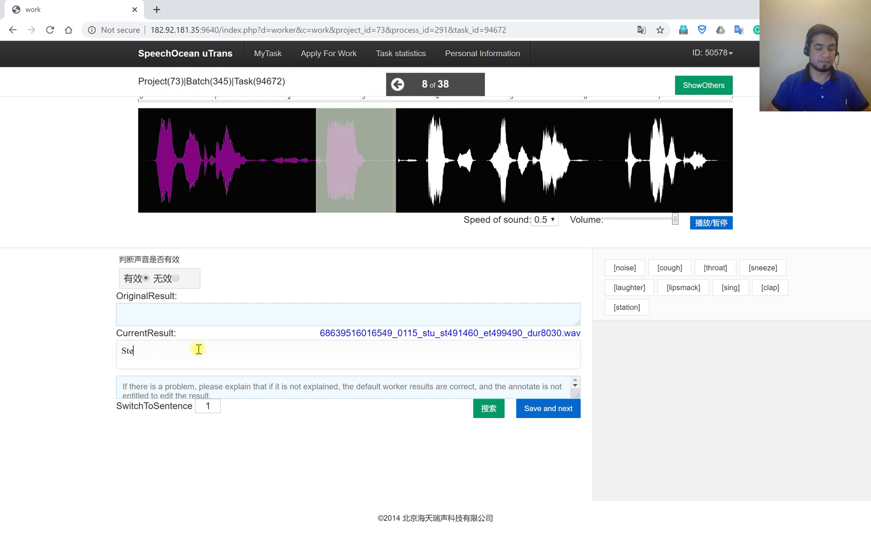
type("ph")
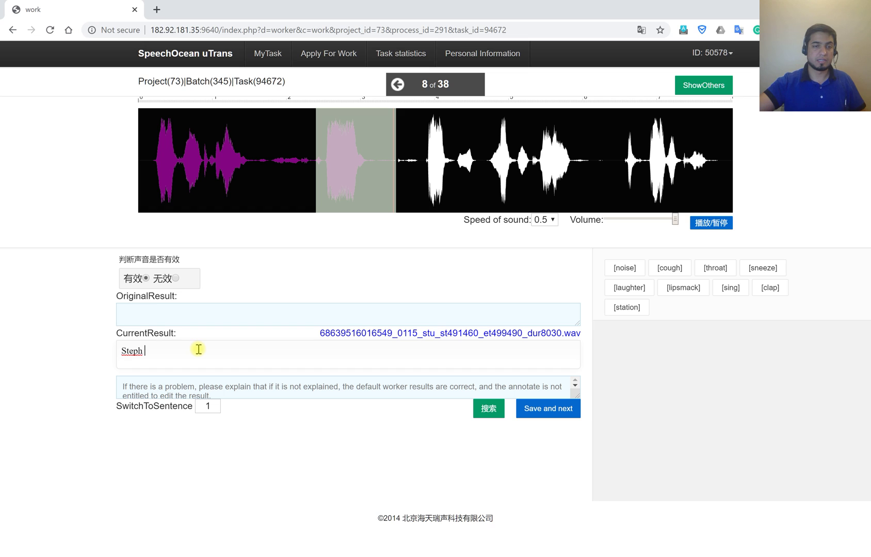
right_click(139, 354)
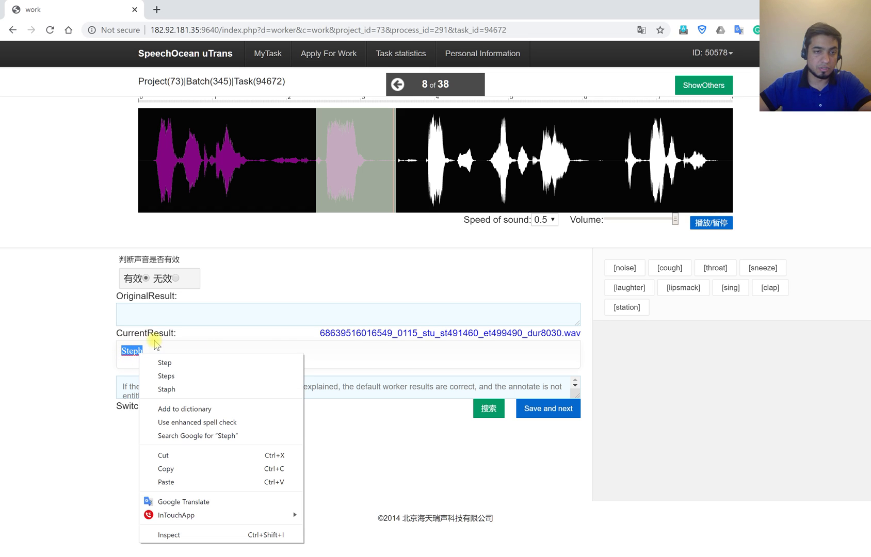
left_click(156, 349)
left_click_drag(148, 352, 112, 353)
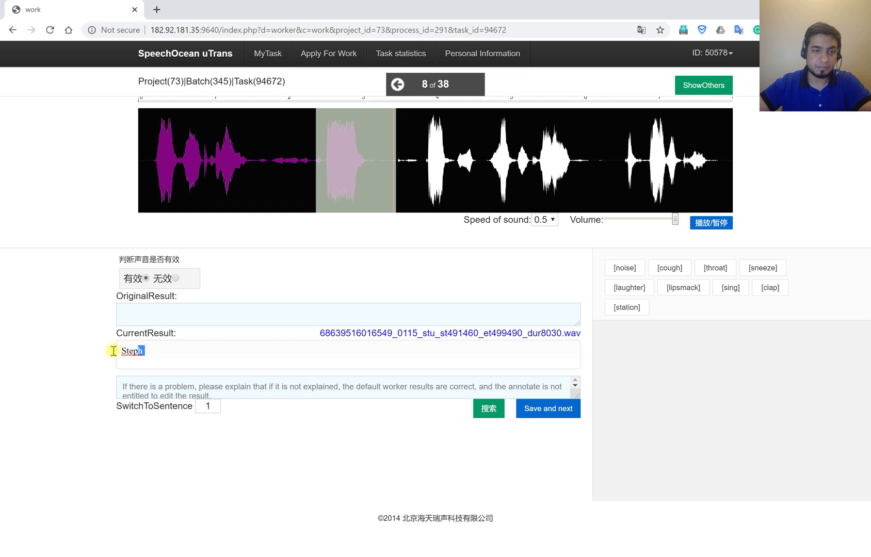
key("BackSpace")
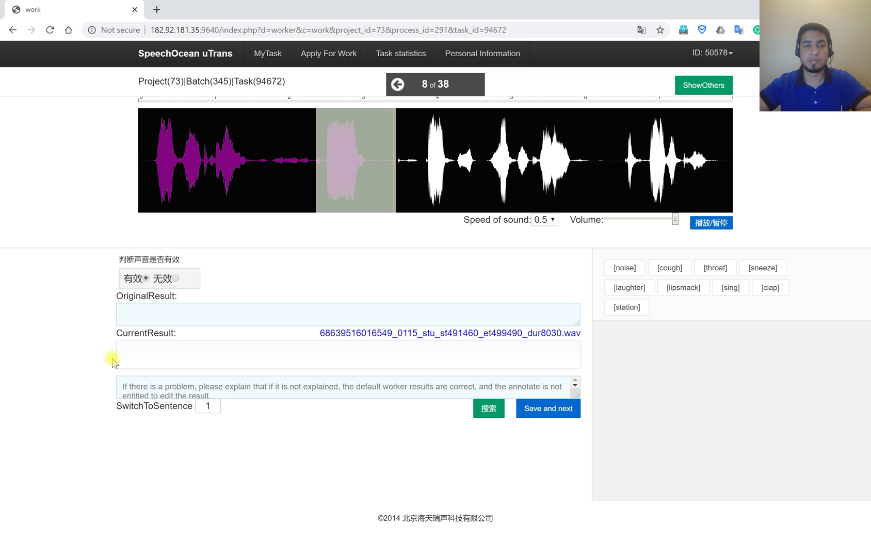
- Mark the eighth audio as invalid (无效) with the reason "Can not be transcribed" and save it
left_click(176, 278)
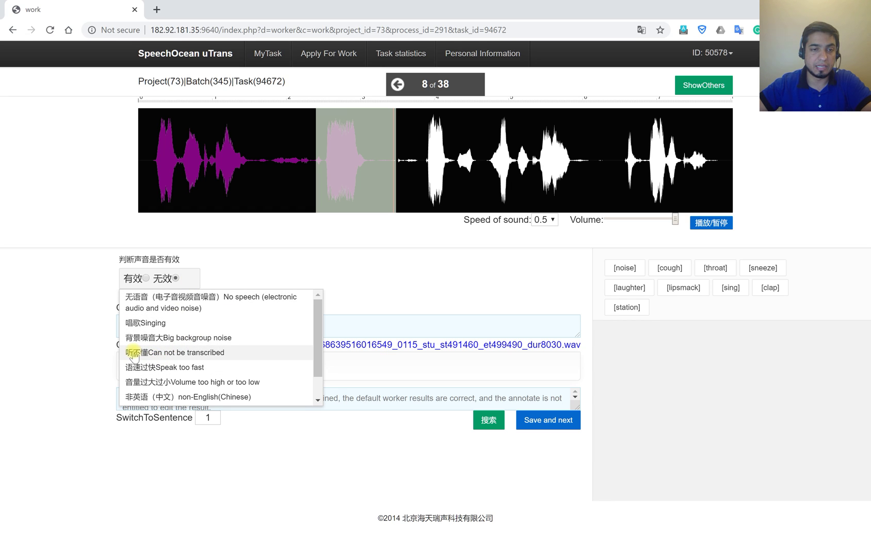
left_click(200, 354)
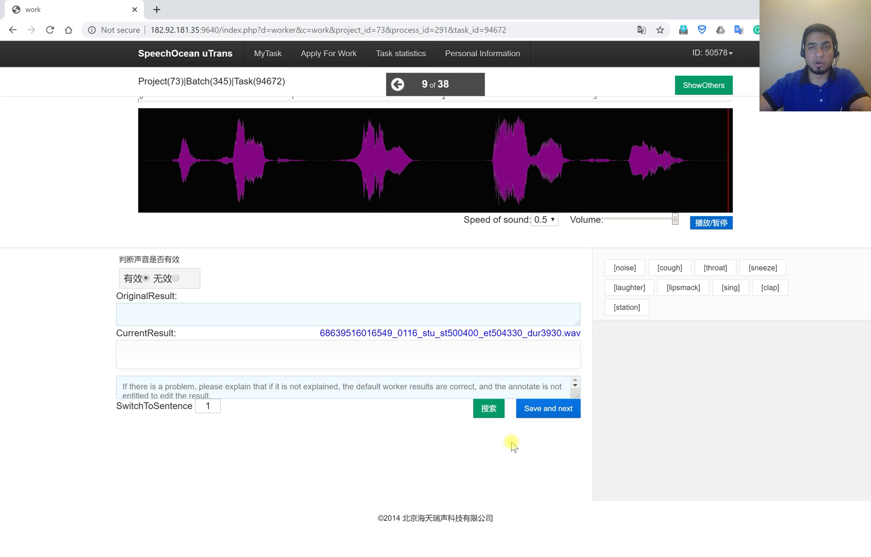
- Open the list of completed tasks and examine the second task's state and its valid duration in milliseconds
double_click(443, 84)
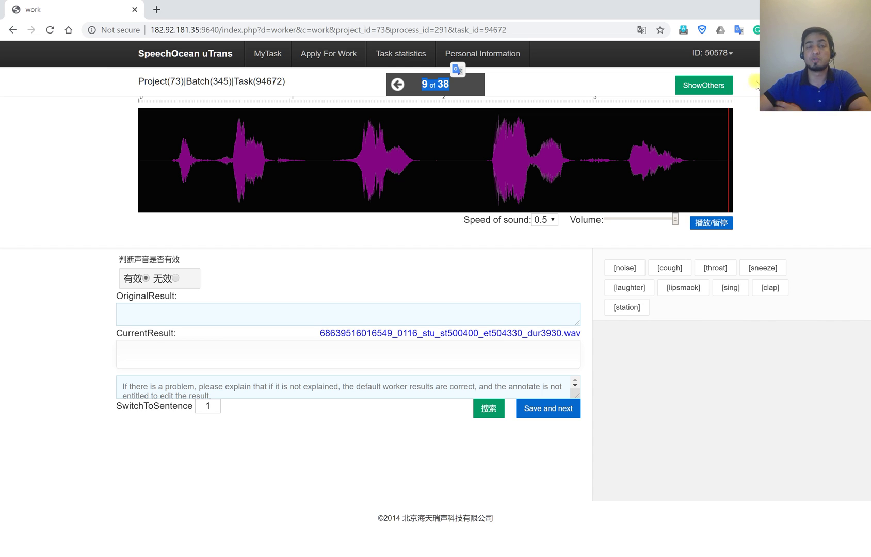
left_click(269, 57)
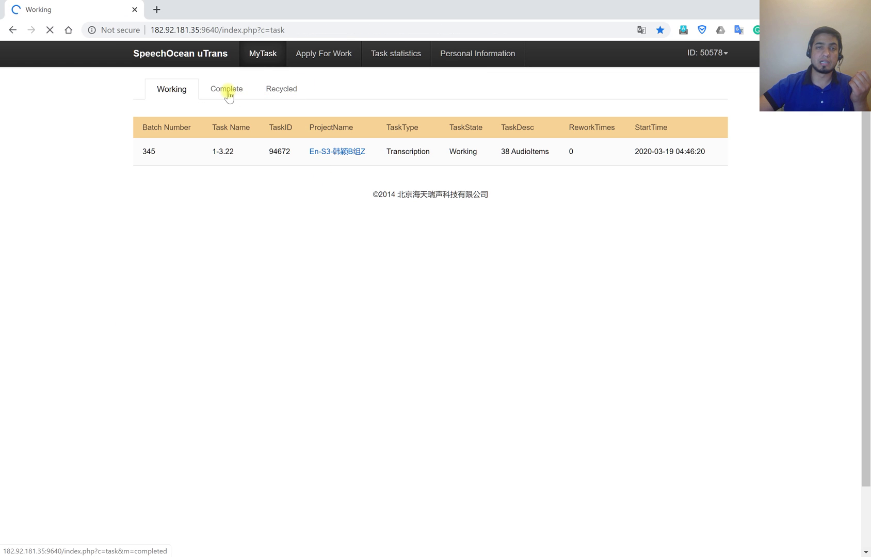
left_click(228, 92)
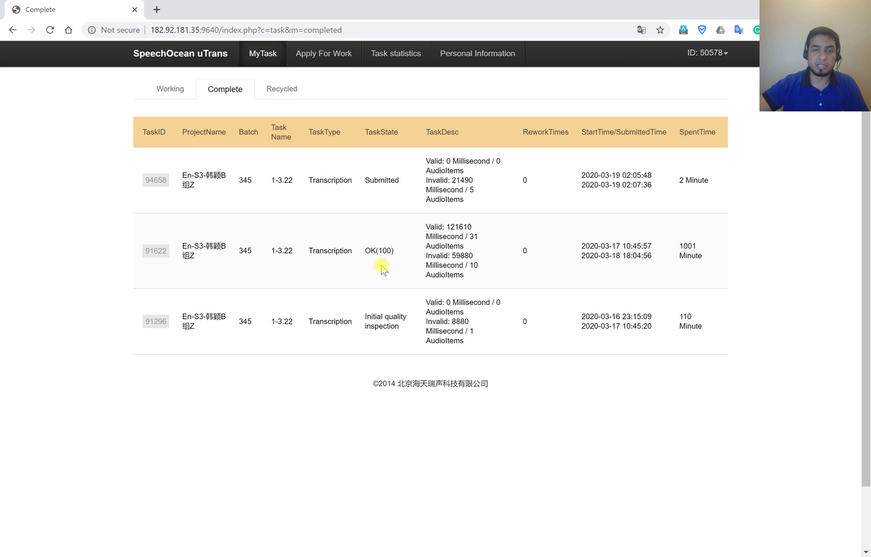
left_click_drag(366, 253, 396, 250)
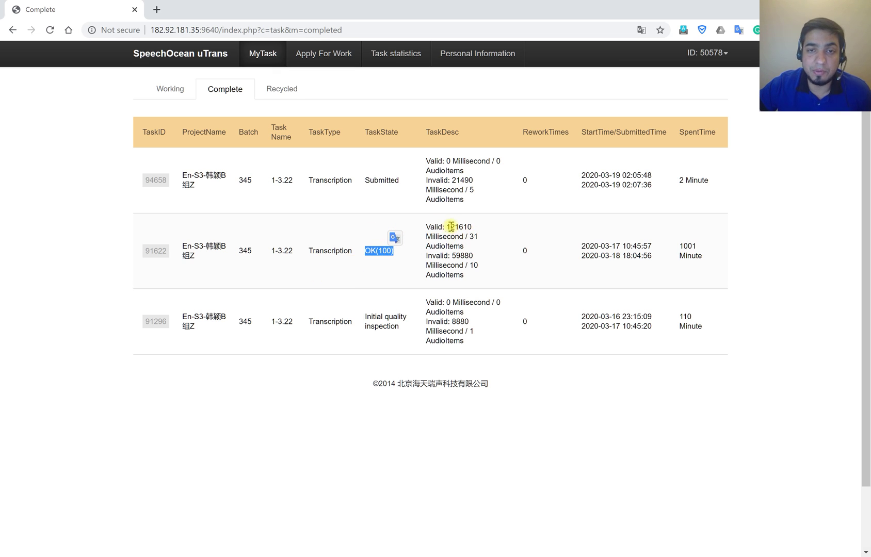
left_click_drag(447, 226, 471, 227)
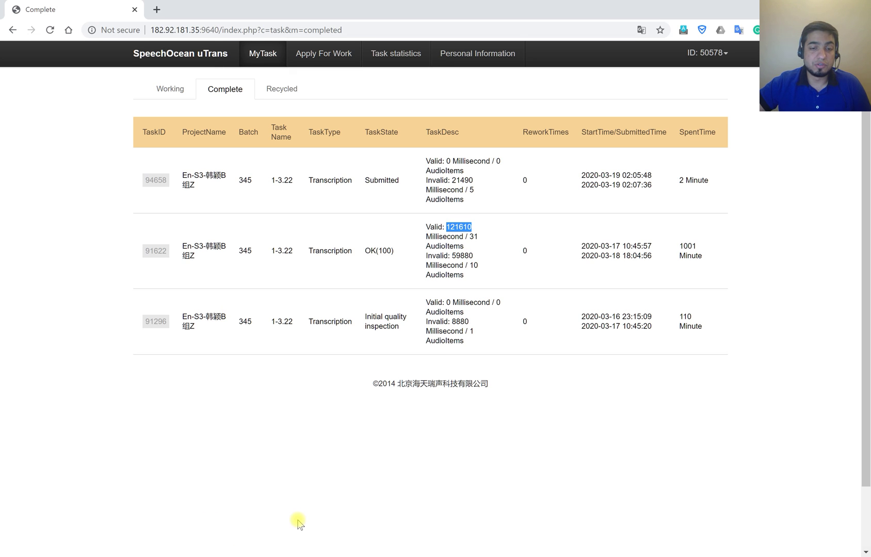
- Search Google for "milliseconds to seconds" in a new browser tab
left_click(157, 10)
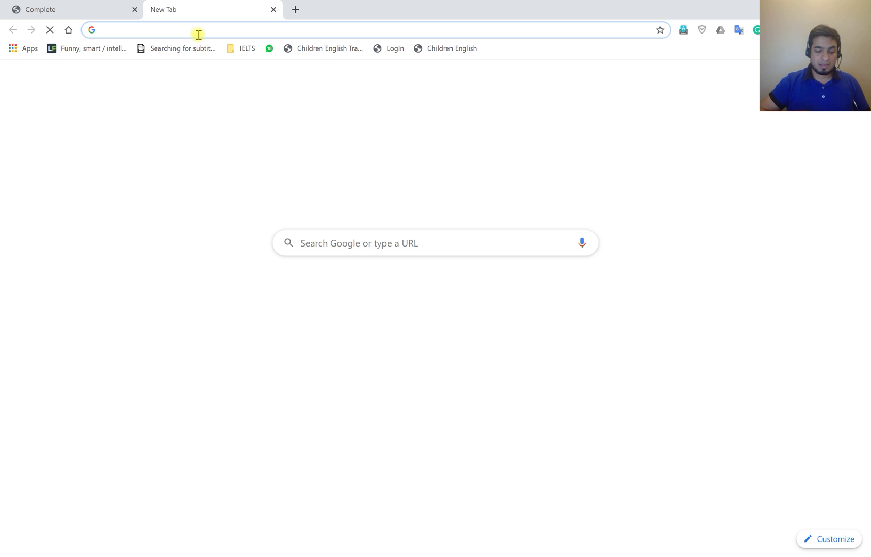
type("milisecon")
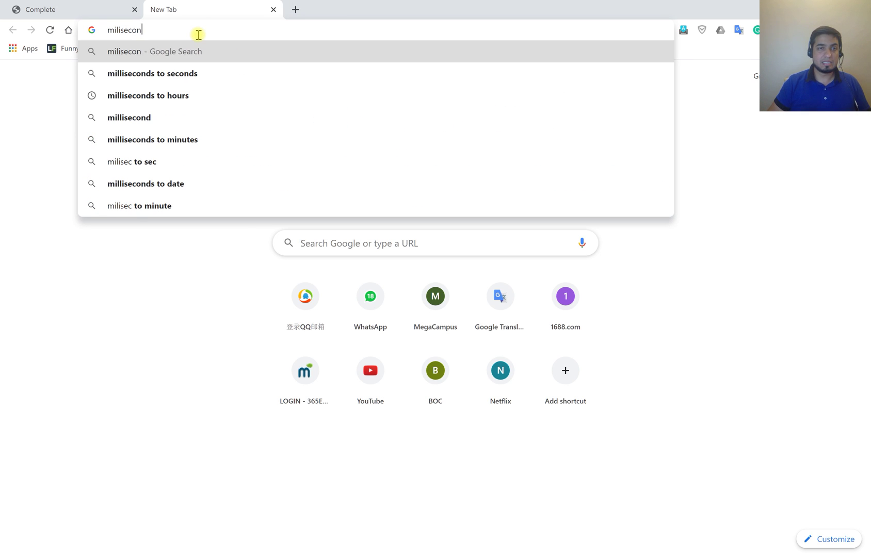
type("ds to")
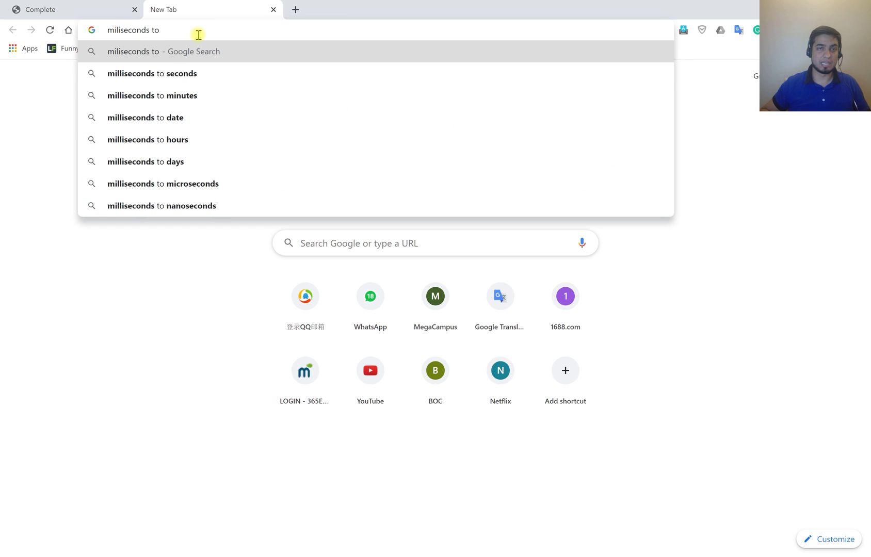
key("Down")
key("Return")
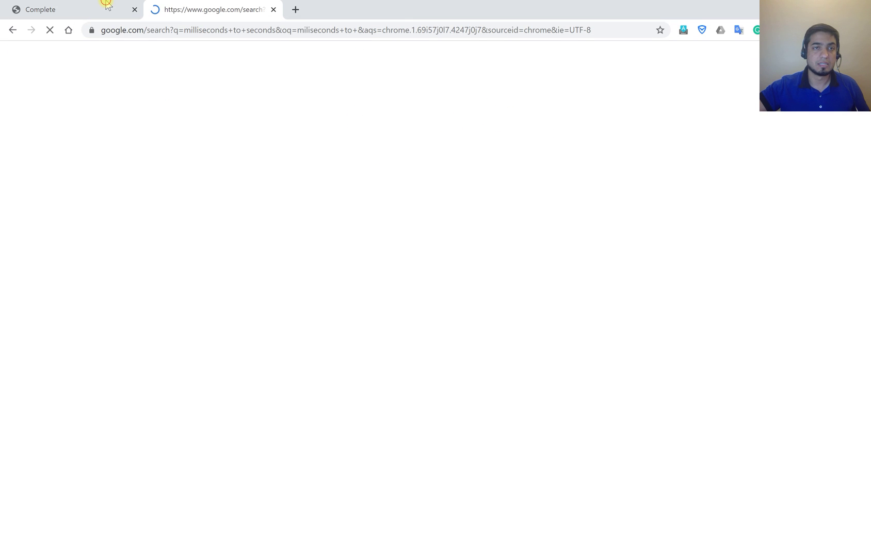
- Recheck the second completed task's valid duration and convert 121610 milliseconds to seconds in Google's unit converter
left_click(95, 8)
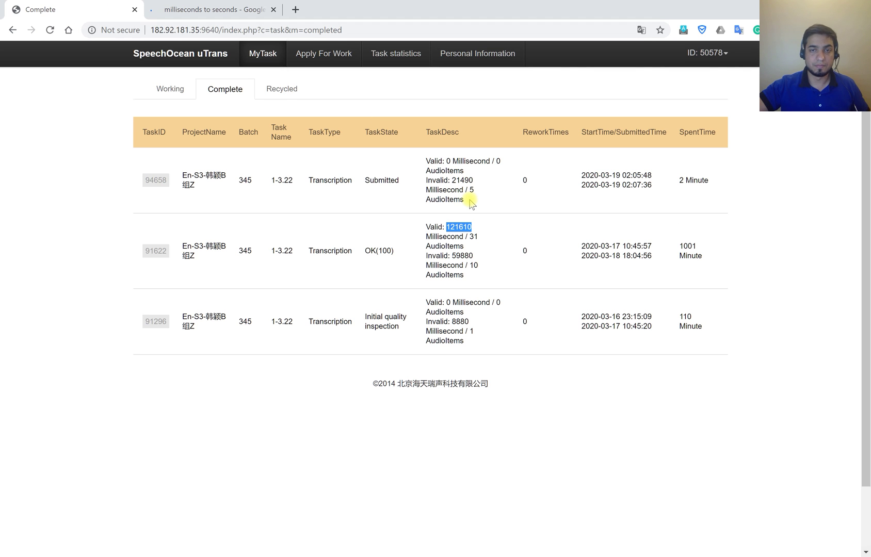
left_click(200, 11)
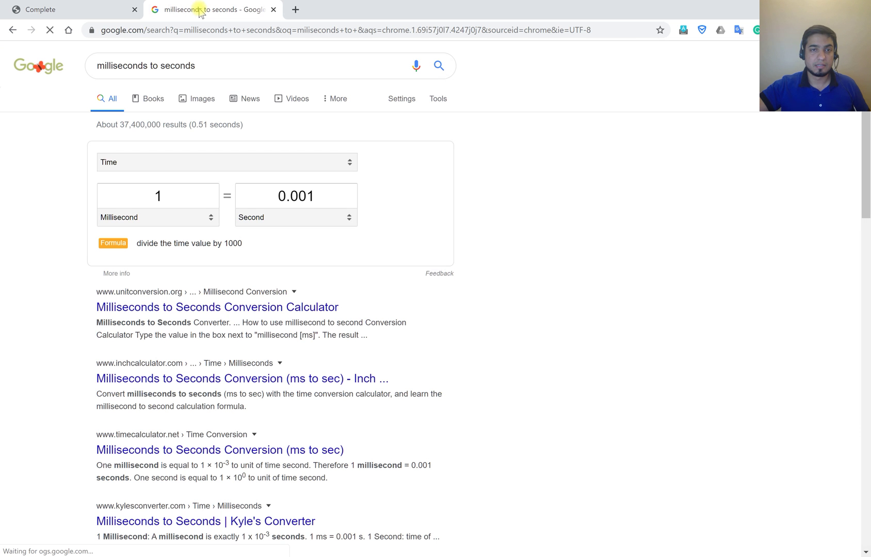
left_click_drag(170, 195, 120, 193)
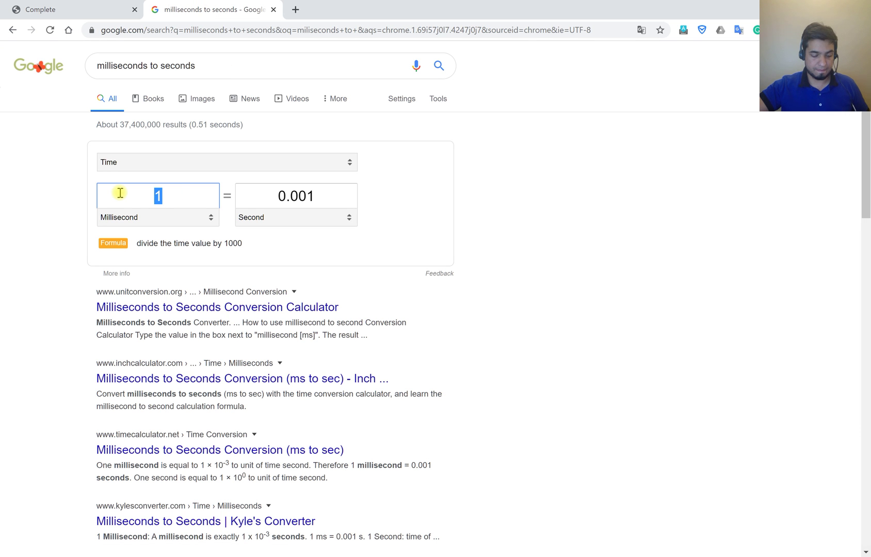
type("121610")
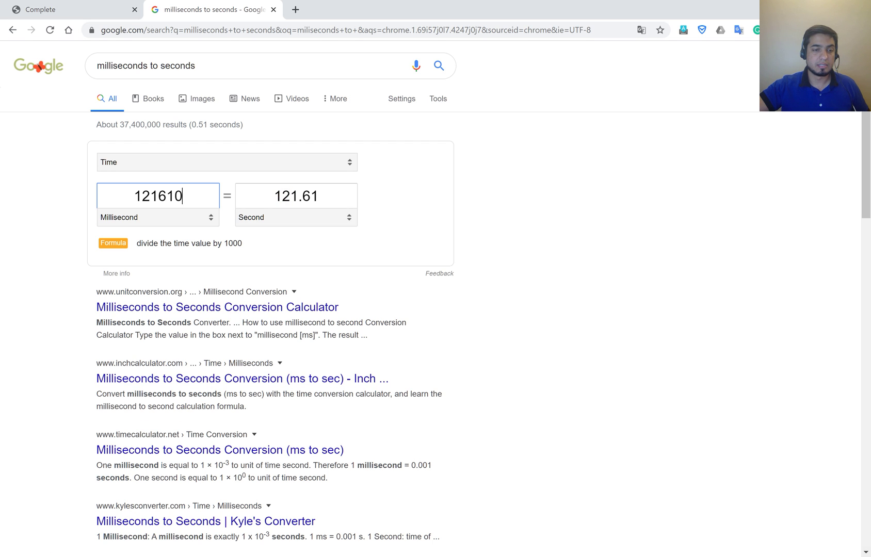
- Open the Windows Calculator and multiply 121 by 0.6
key("super")
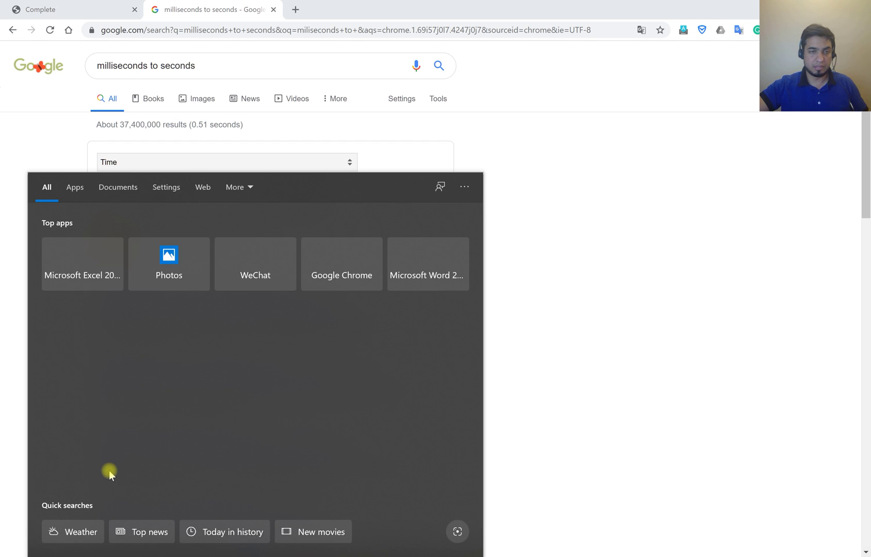
type("cal")
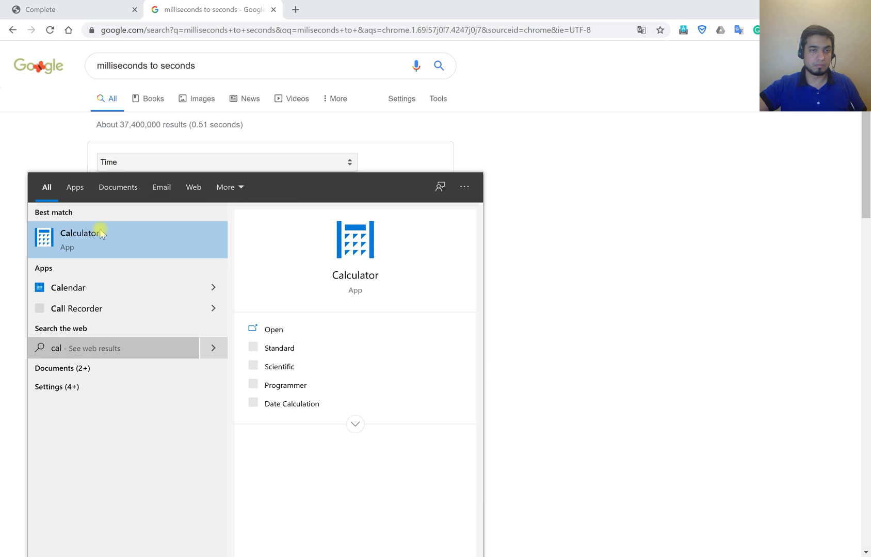
left_click(101, 230)
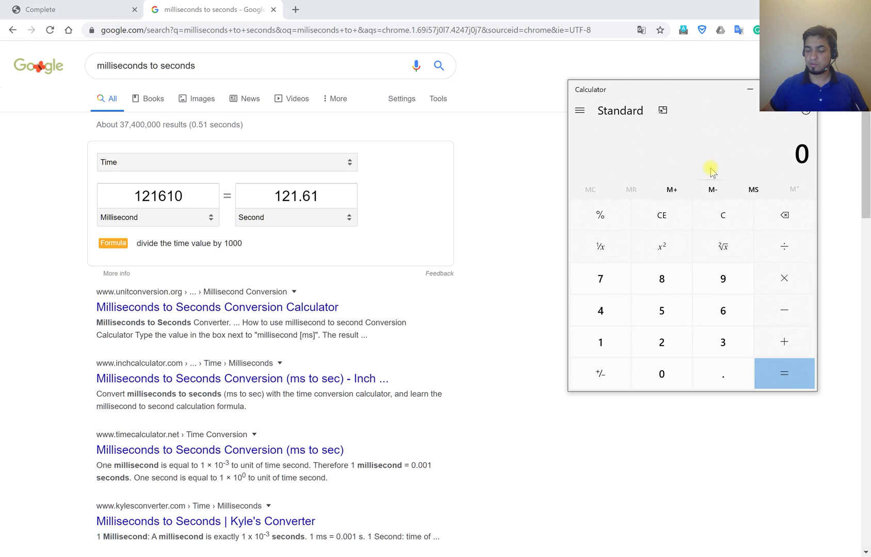
type("121")
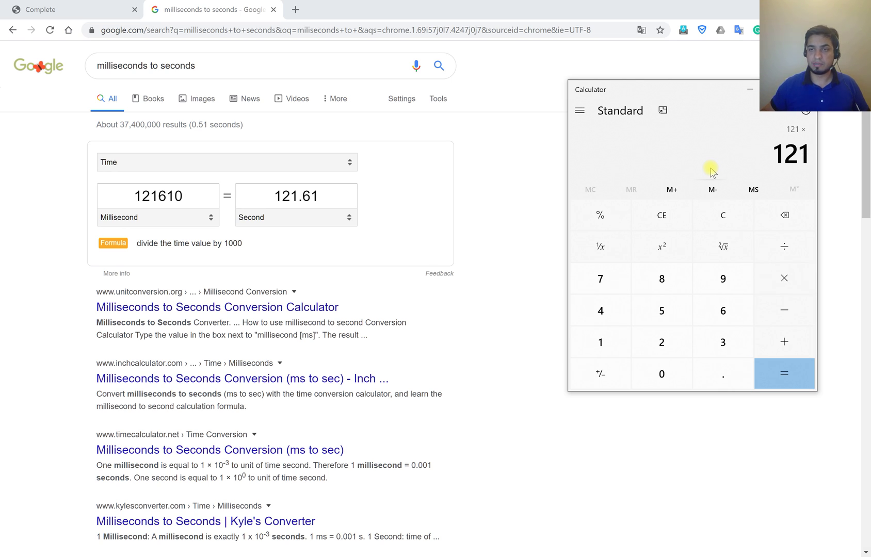
type("6")
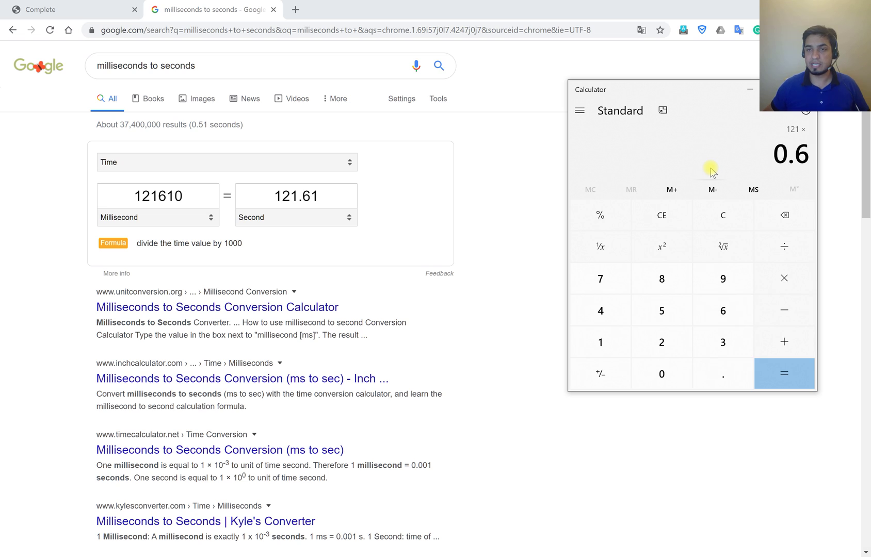
key("Return")
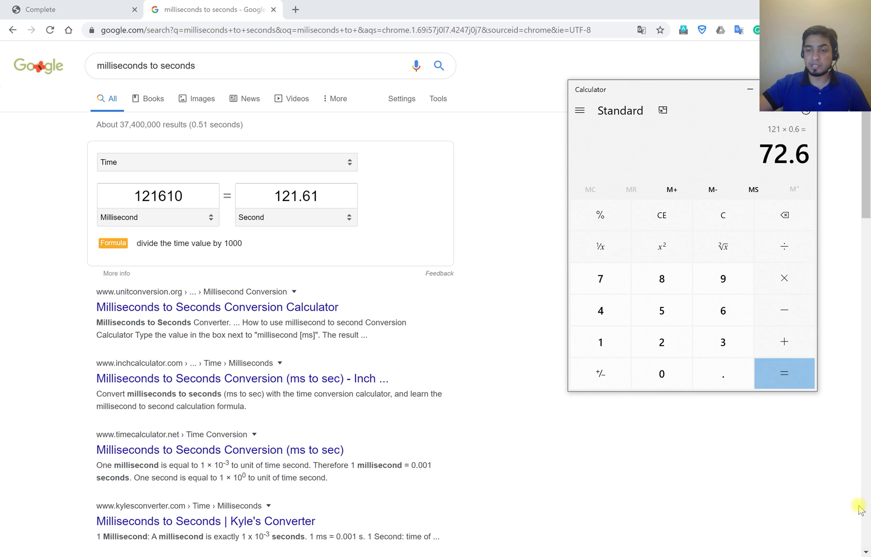
- Multiply the calculator's current result by 2, and multiply that product by 7
left_click(852, 551)
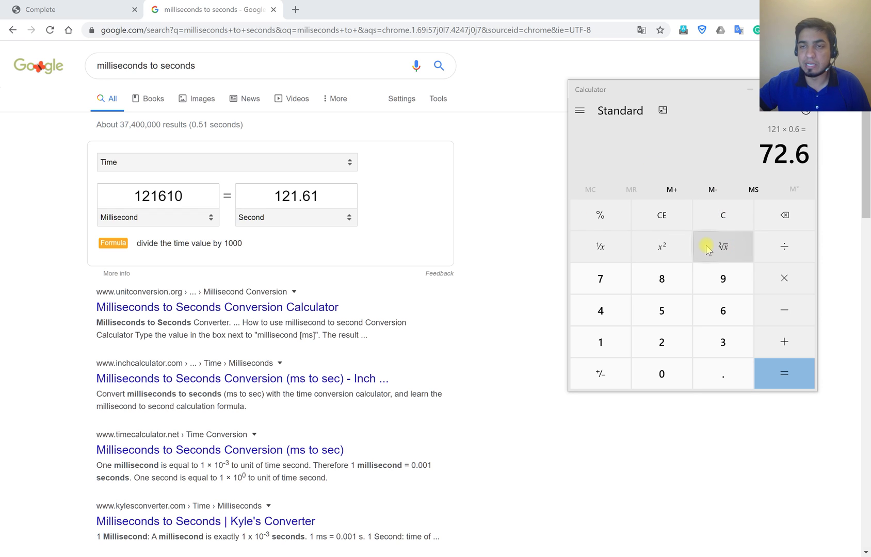
left_click(797, 284)
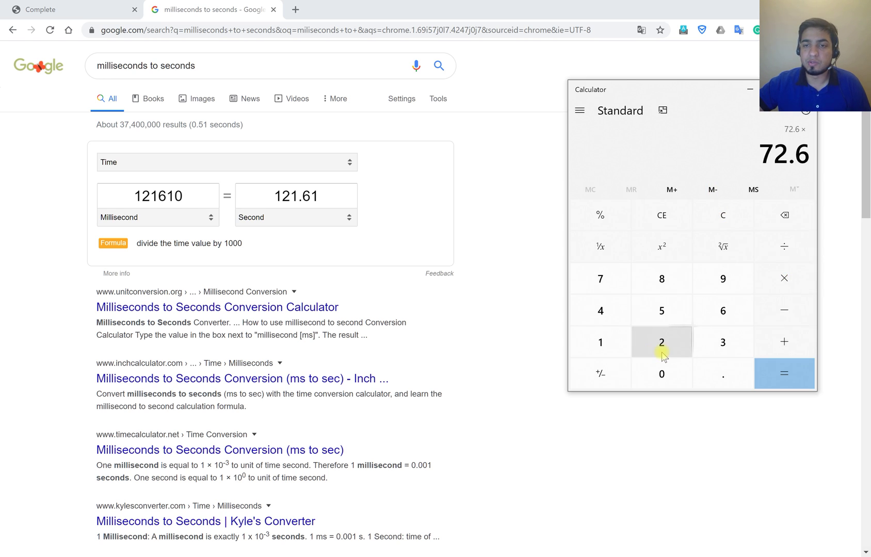
left_click(663, 355)
left_click(787, 378)
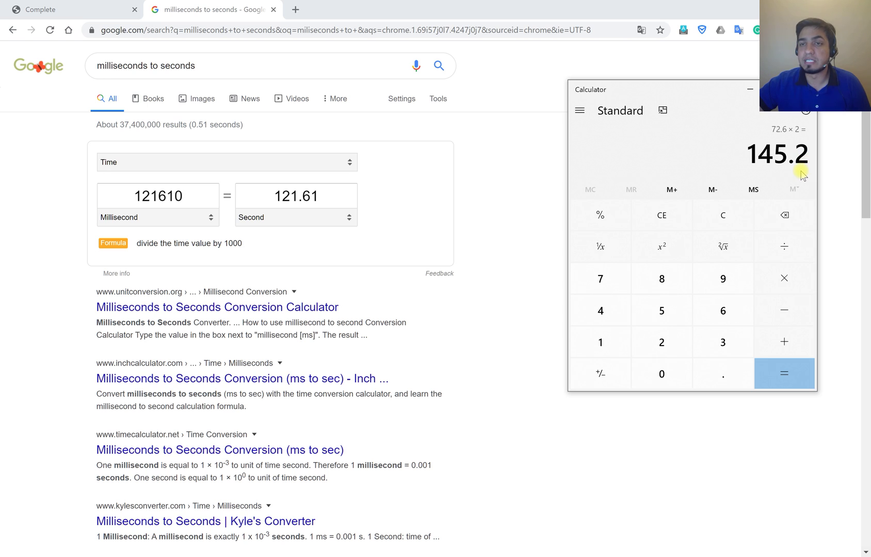
left_click(790, 278)
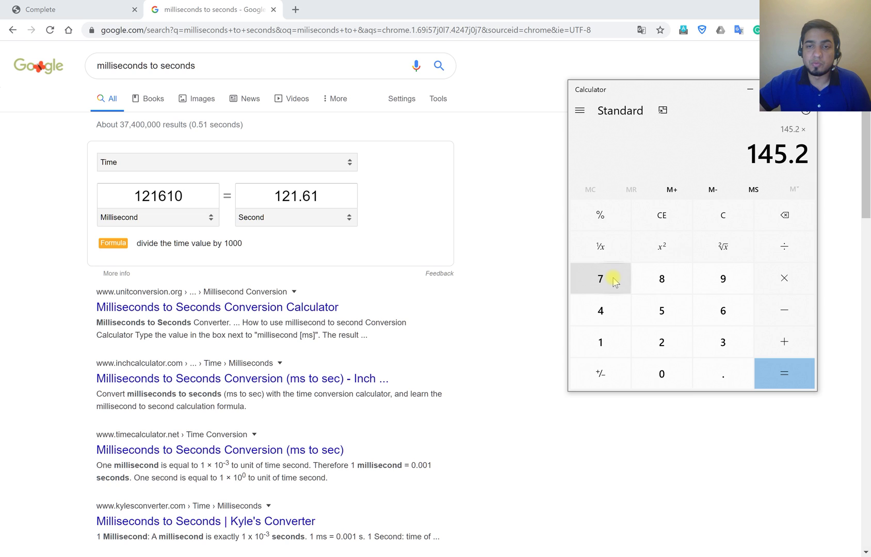
left_click(614, 281)
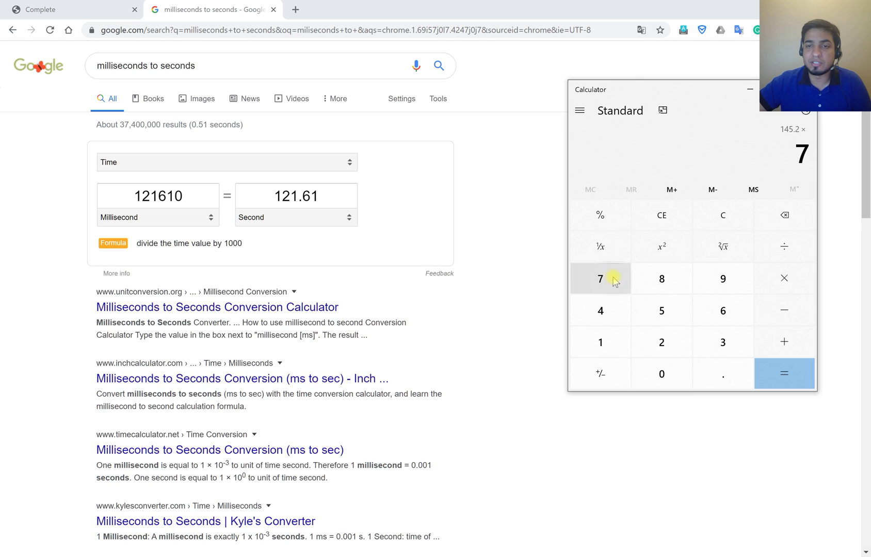
left_click(777, 378)
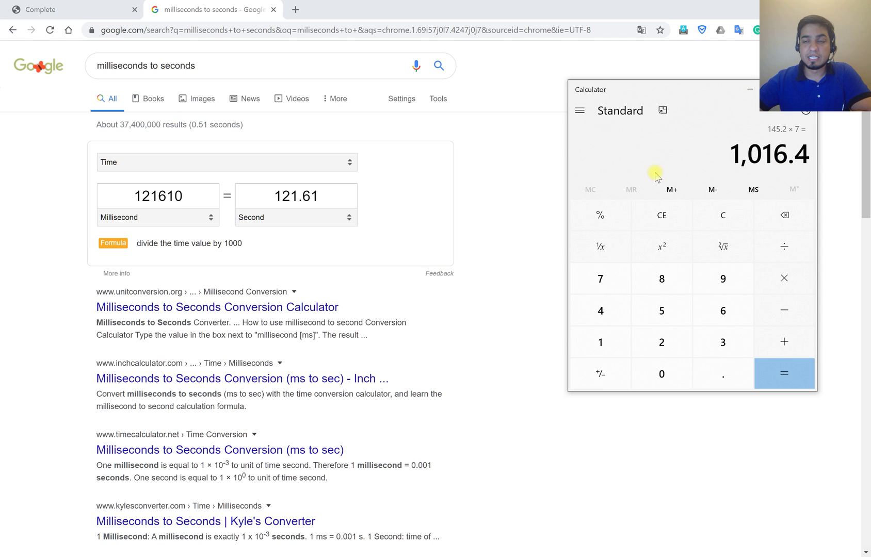
- Return to the uTrans site and check the list of working tasks and the random tasks available to apply for
left_click(55, 14)
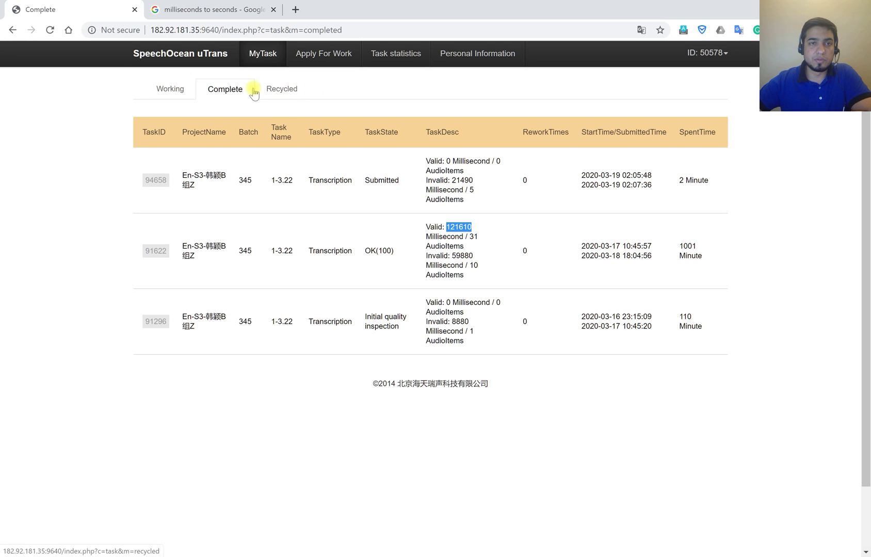
left_click(175, 92)
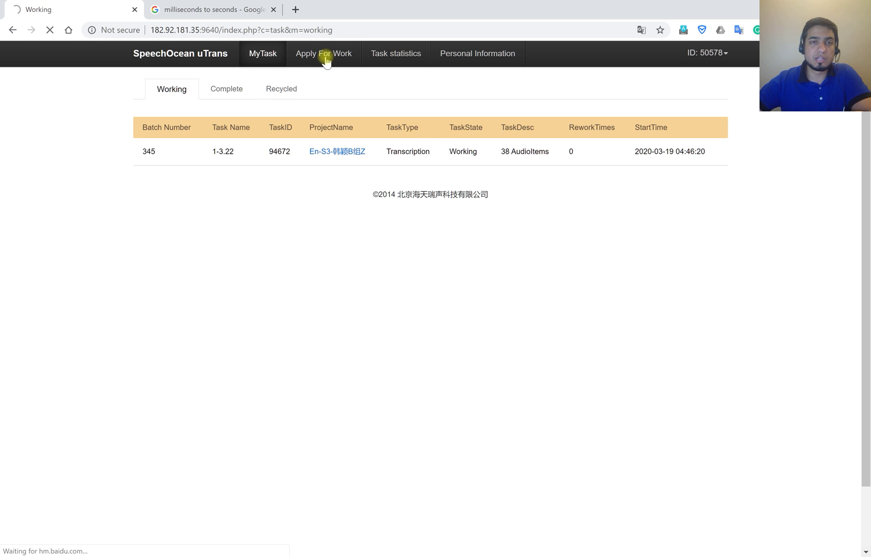
left_click(326, 57)
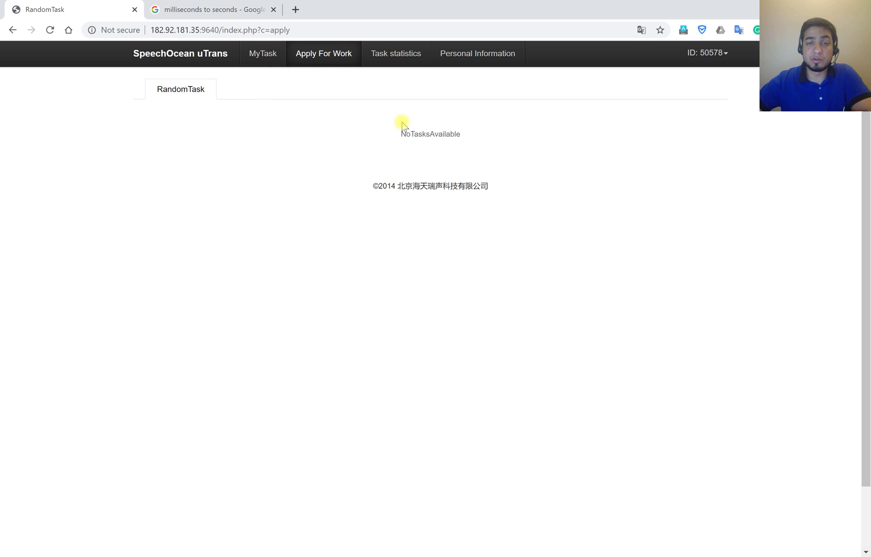
left_click(261, 53)
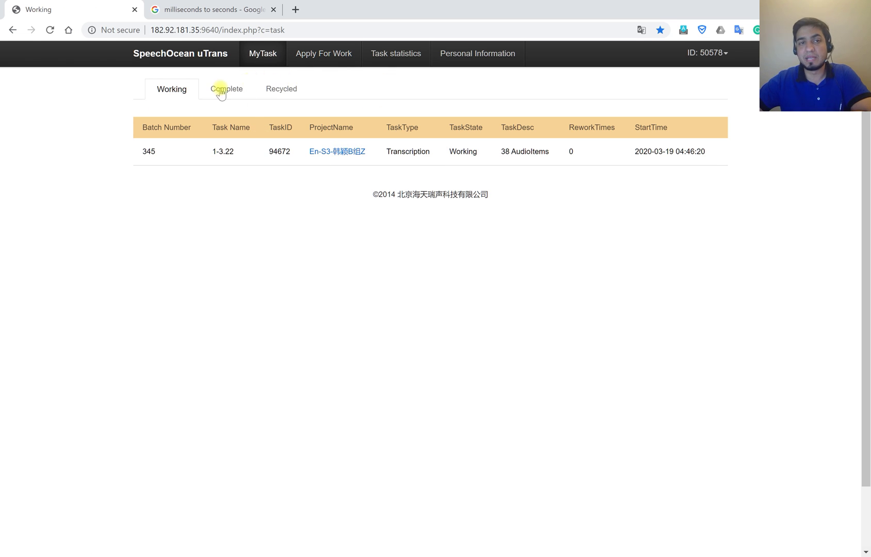
left_click(335, 55)
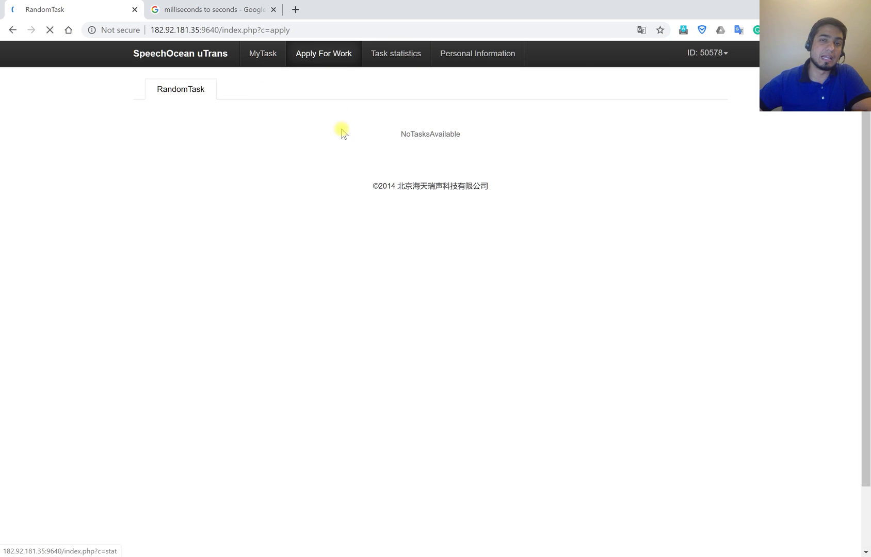
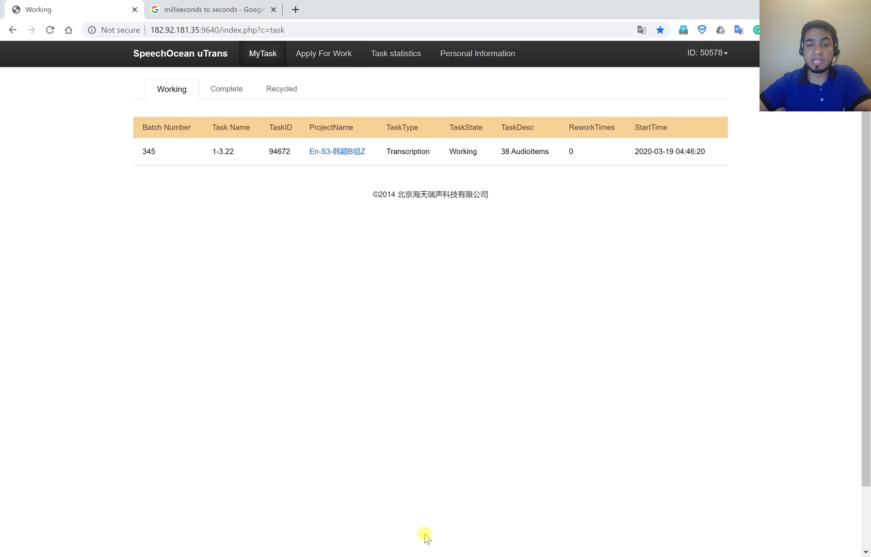
- Switch to Slack, open the english-kids-transcription channel in a maximized window and review its newest messages
key("alt+Tab")
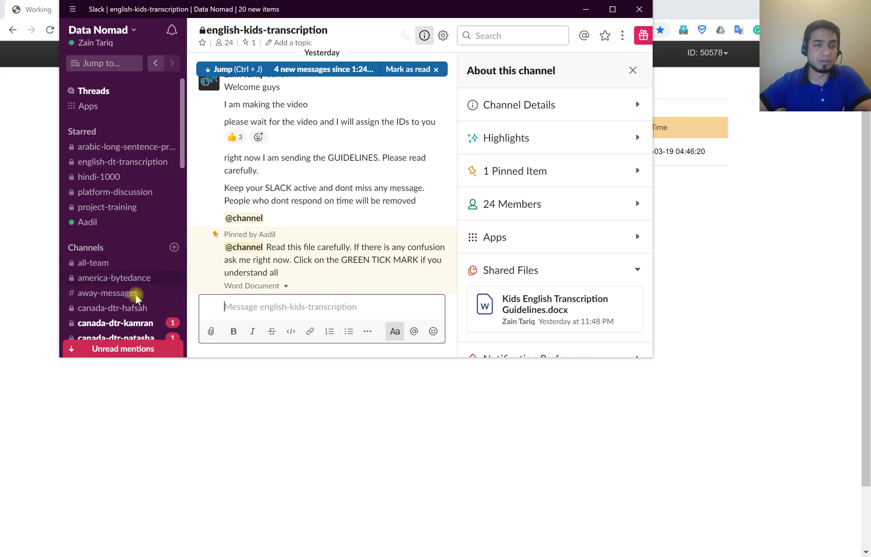
scroll(136, 297, "down", 6)
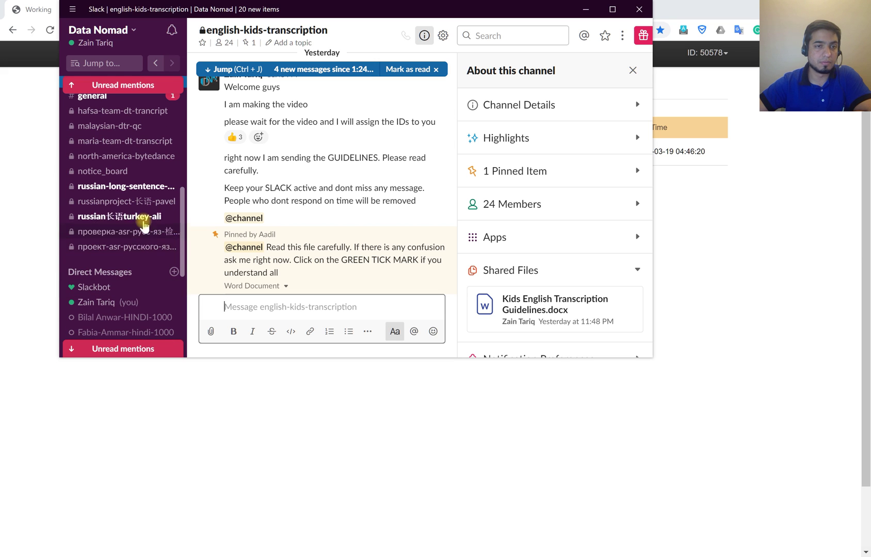
scroll(142, 227, "up", 3)
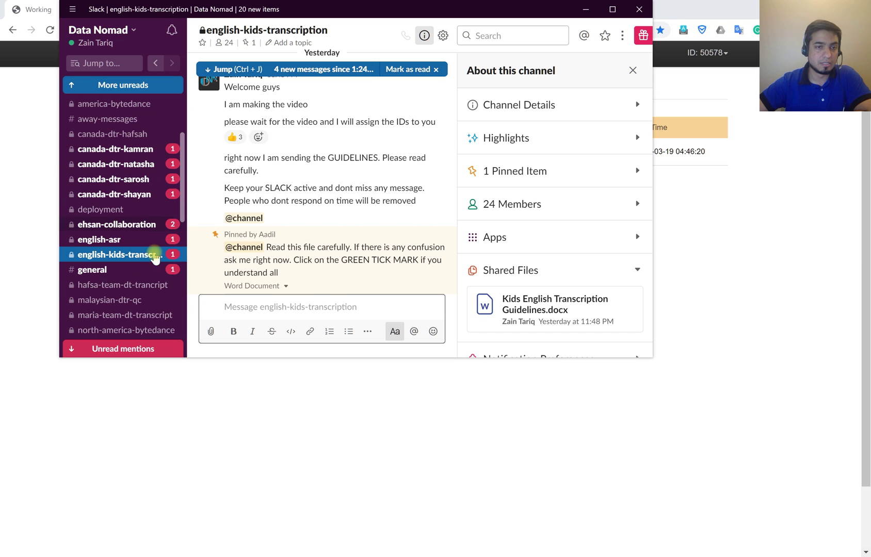
left_click(119, 255)
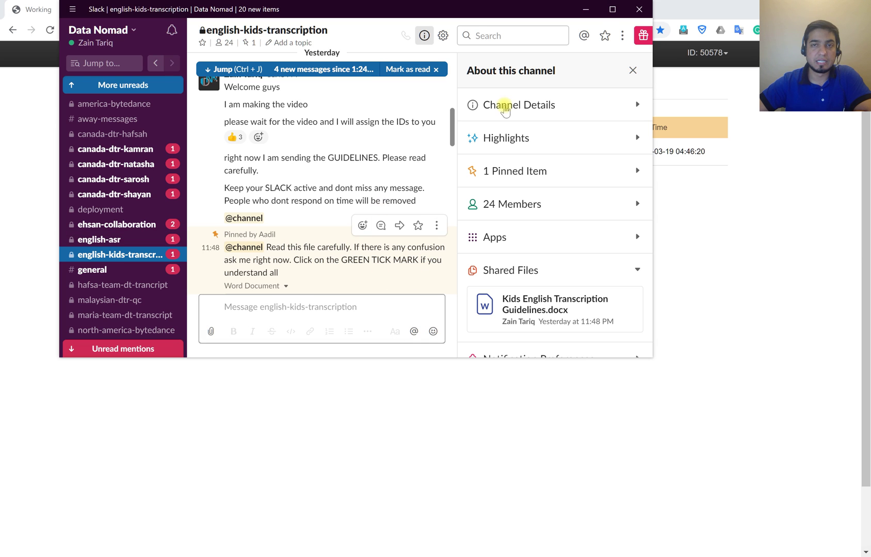
left_click(613, 9)
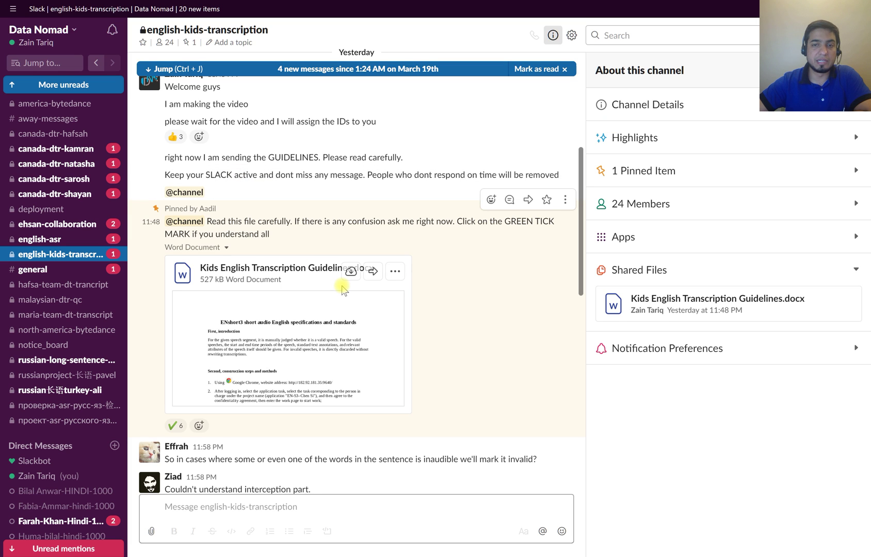
scroll(342, 287, "down", 10)
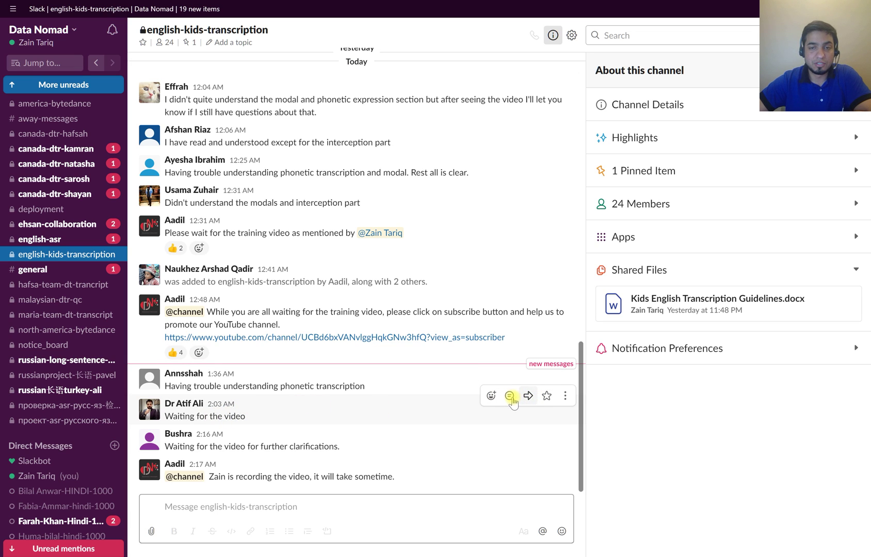
- Reply in the thread of the 2:03 AM "Waiting for the video" message, mentioning its author, with "Yeah" and "I am waiting for the video as well."
left_click(509, 396)
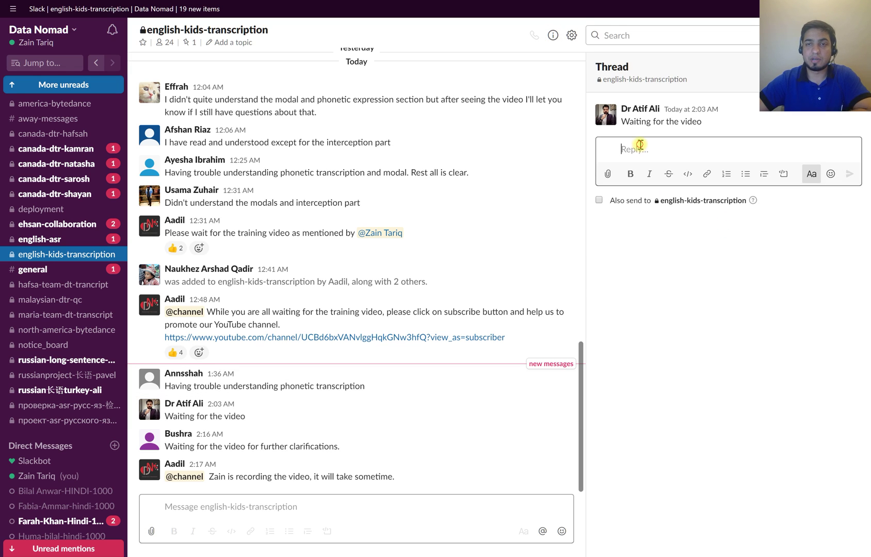
type("Y")
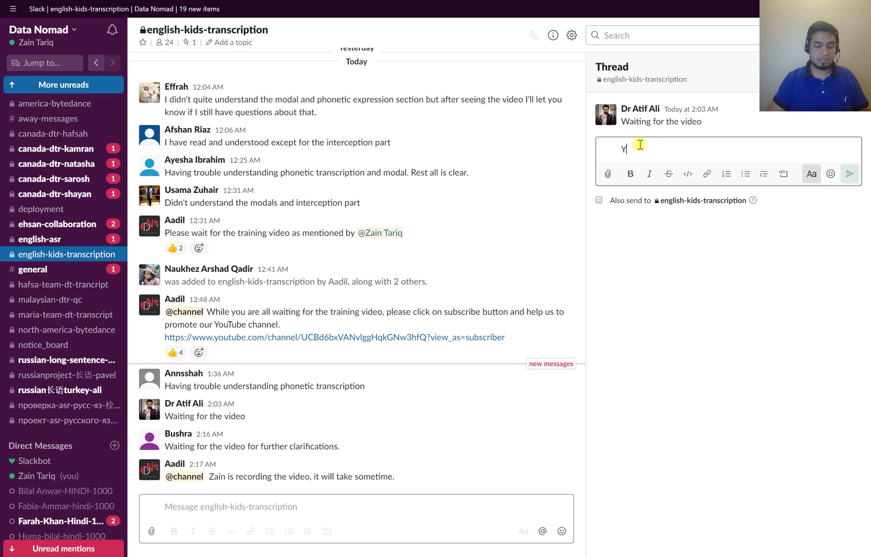
type("eah @dr")
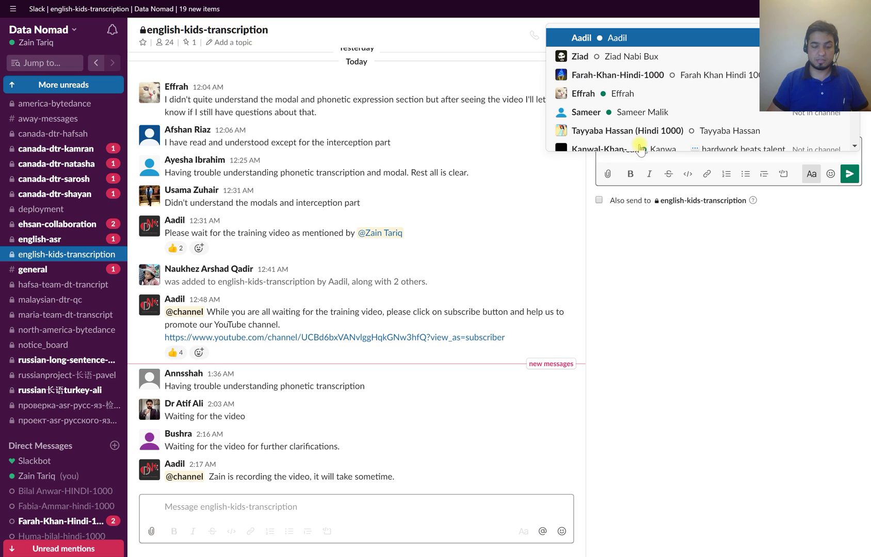
key("Tab")
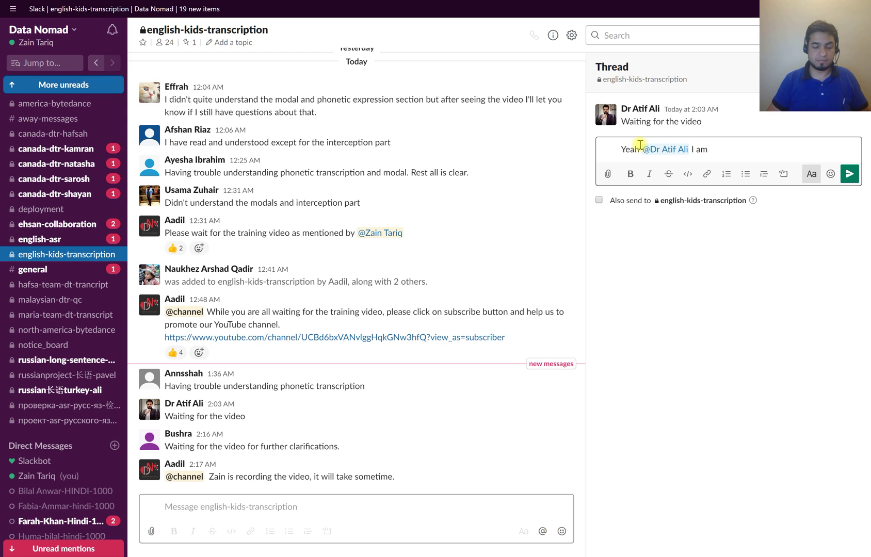
type("I am waiting for the ")
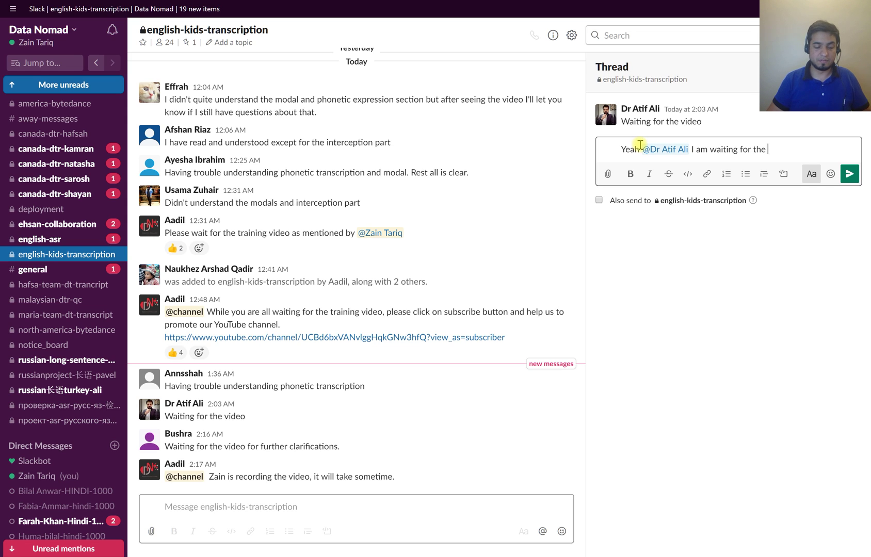
type("video as well. A")
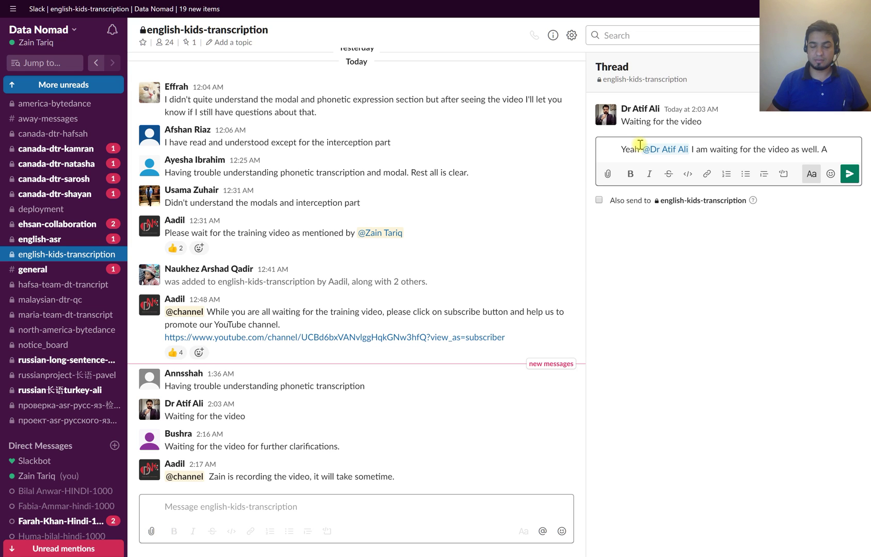
key("BackSpace")
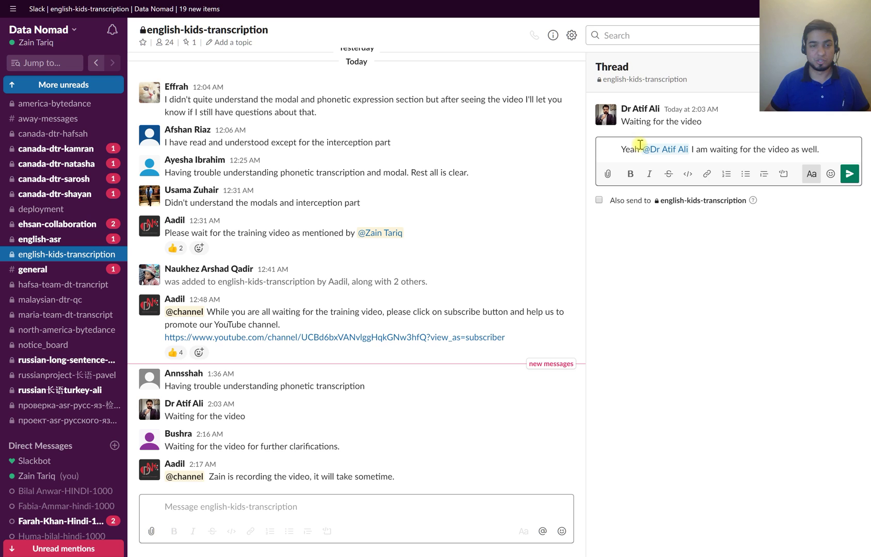
key("Return")
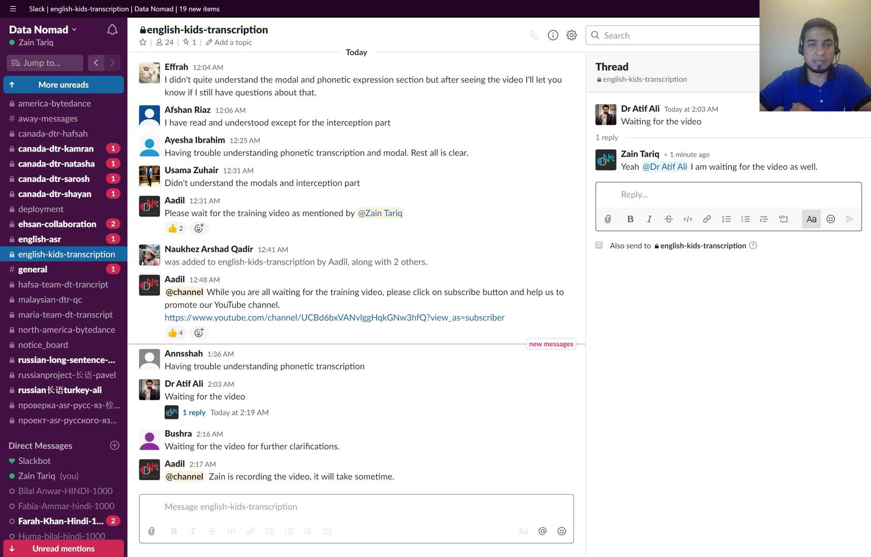
- Switch back to uTrans, open the working task and mark audio 9's speech region from just before the first word to just after the last
key("alt+Tab")
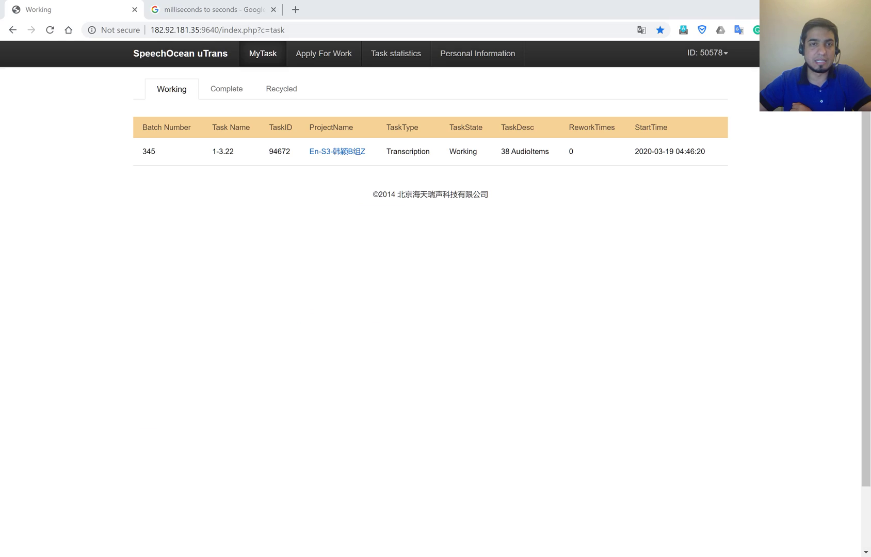
left_click(352, 157)
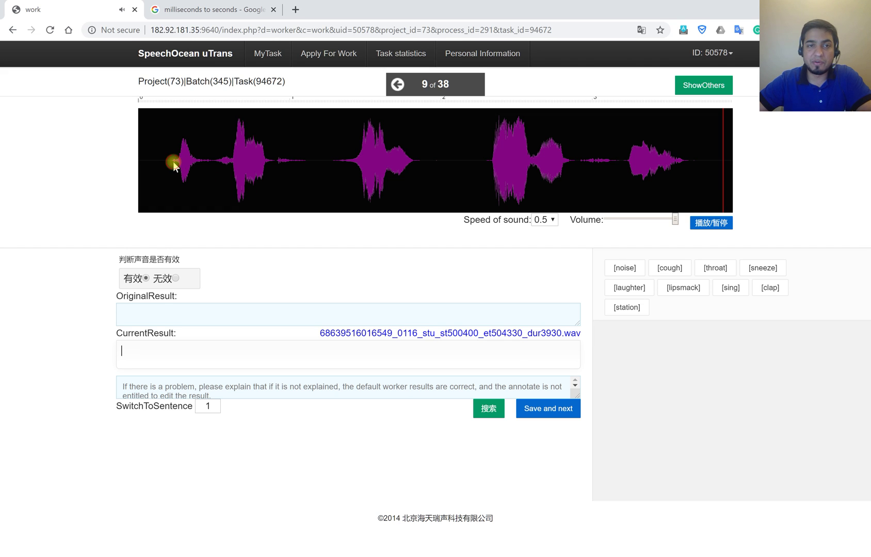
left_click_drag(173, 166, 189, 167)
mouse_move(251, 164)
left_mouse_down()
mouse_move(493, 185)
mouse_move(668, 180)
mouse_move(693, 173)
mouse_move(686, 159)
left_mouse_up()
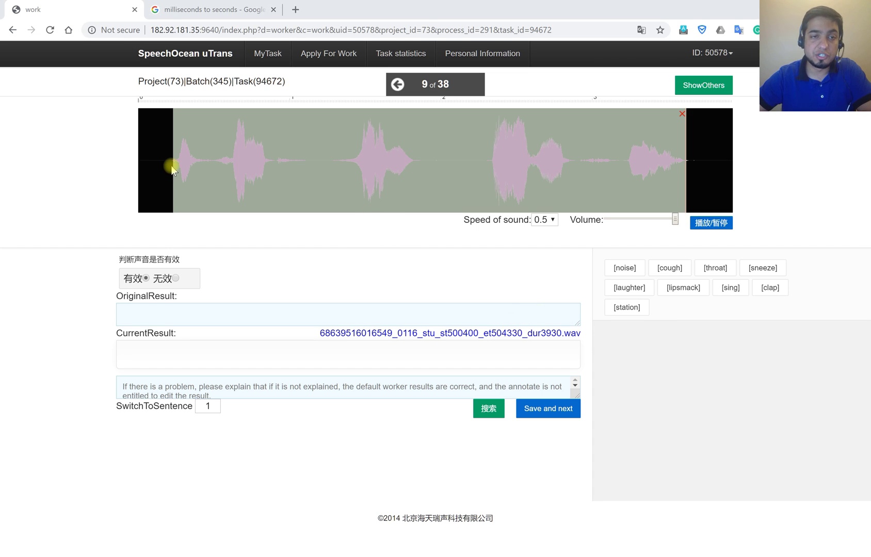
left_click_drag(168, 163, 164, 164)
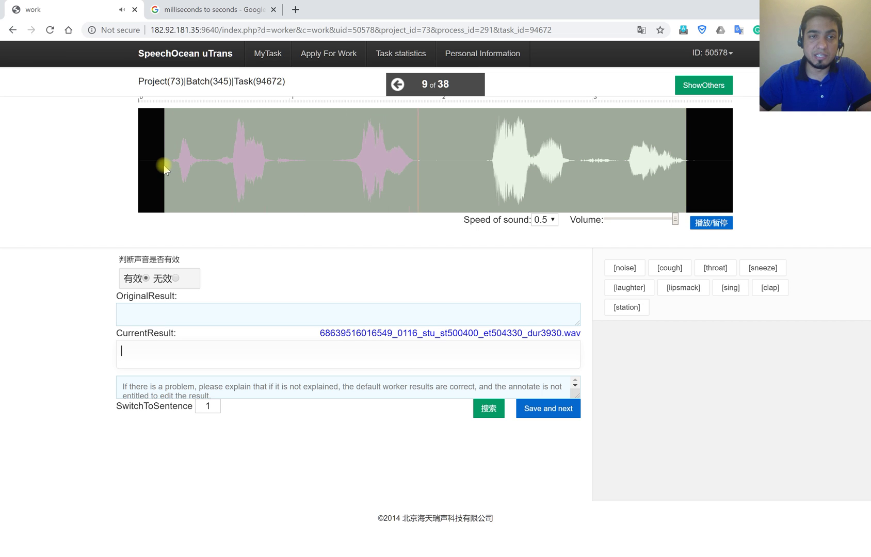
left_click_drag(172, 166, 174, 168)
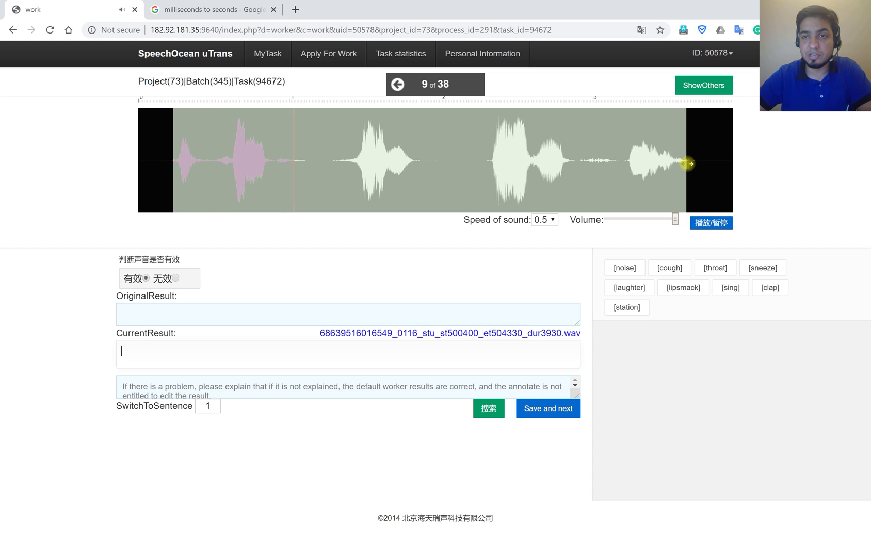
left_click(663, 198)
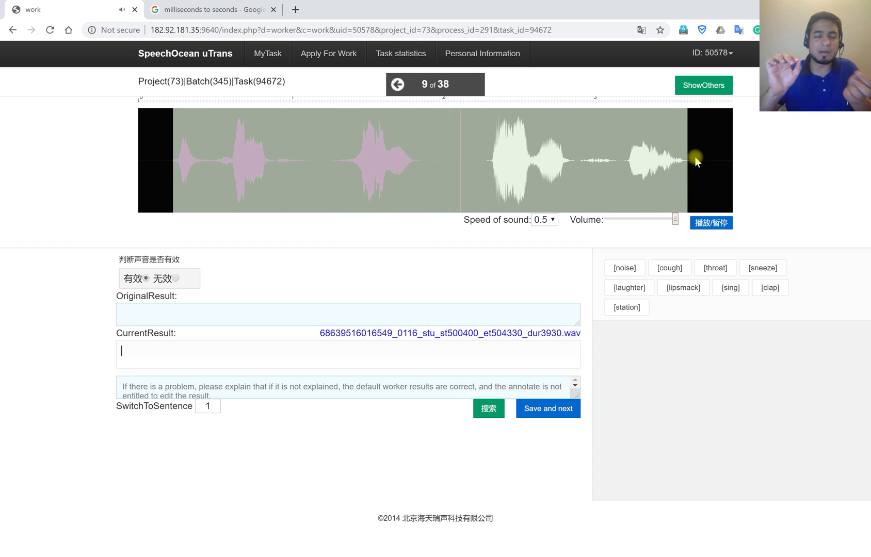